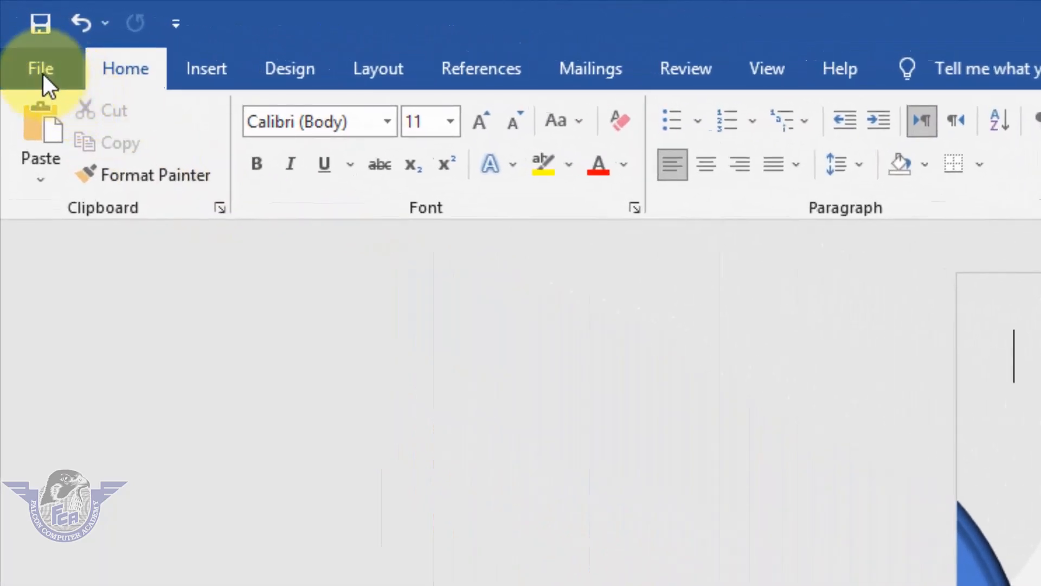
# Create a new blank document
pyautogui.click(44, 75)
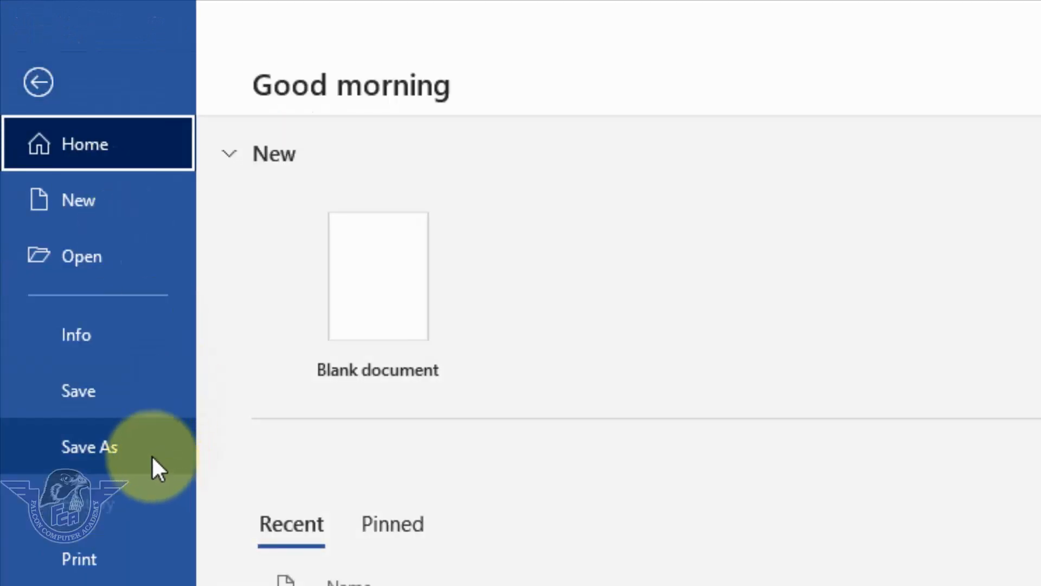
pyautogui.click(116, 222)
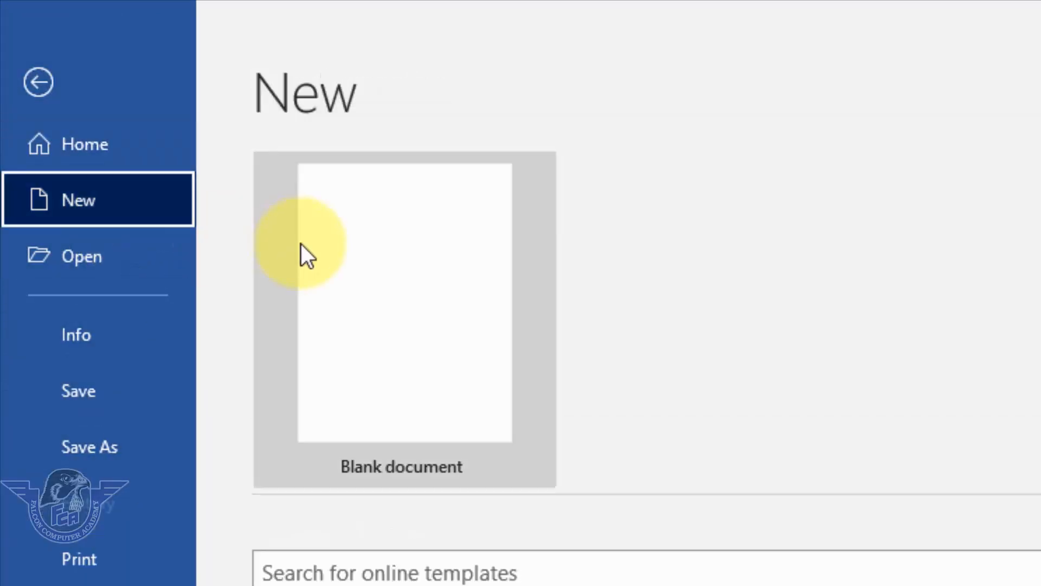
pyautogui.click(448, 373)
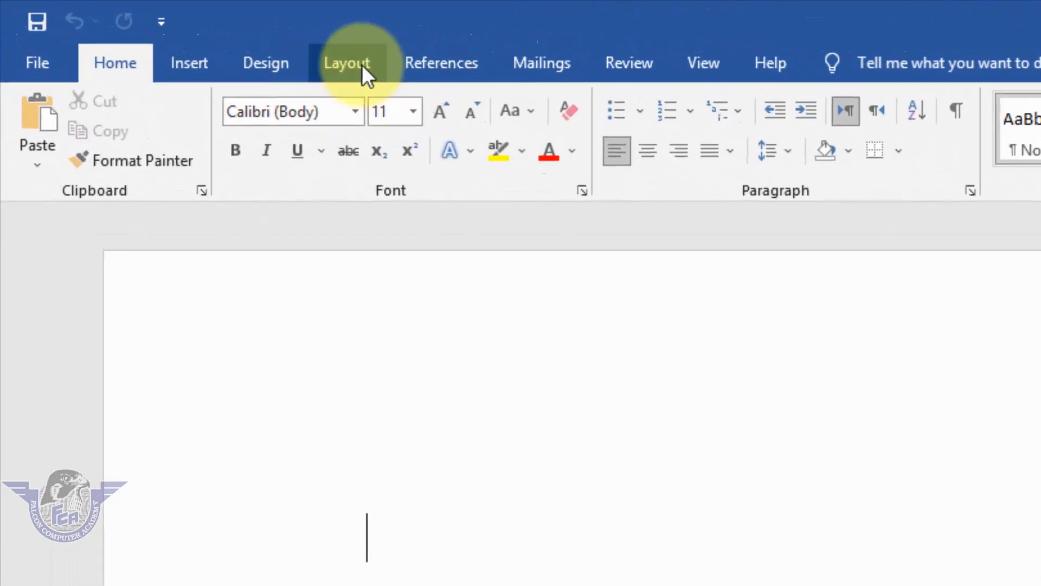
# Set the paragraph spacing after to 0 pt
pyautogui.click(362, 64)
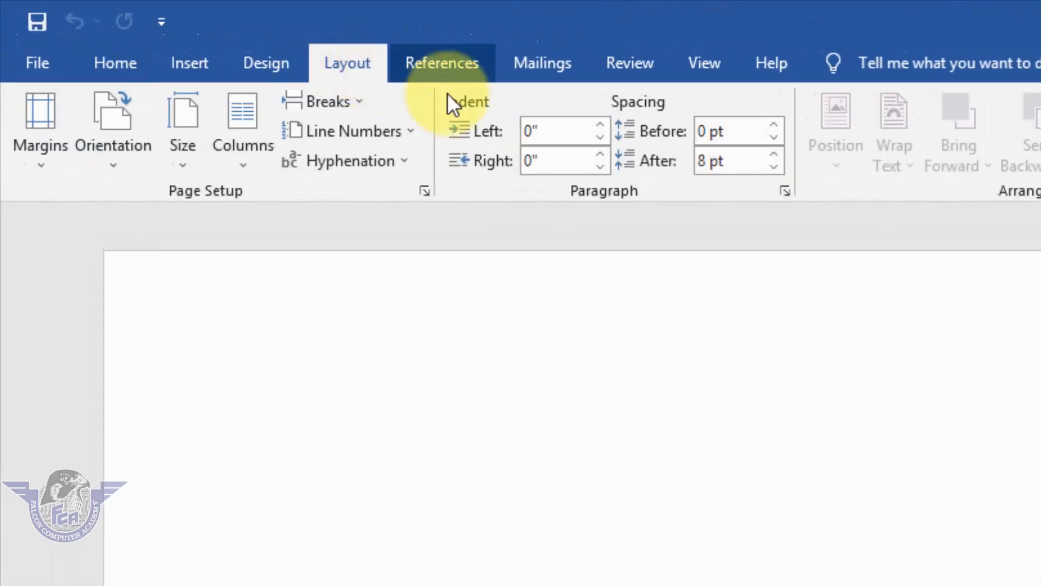
pyautogui.click(775, 167)
pyautogui.click(774, 168)
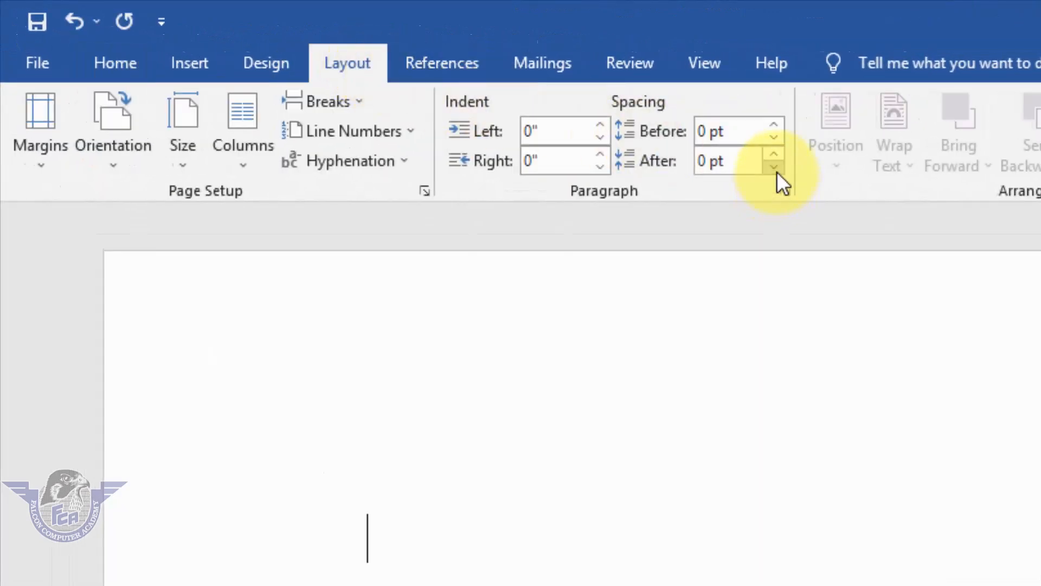
# Define a custom paper size with a width of 2.6 and a height of 3.8 inches
pyautogui.click(193, 165)
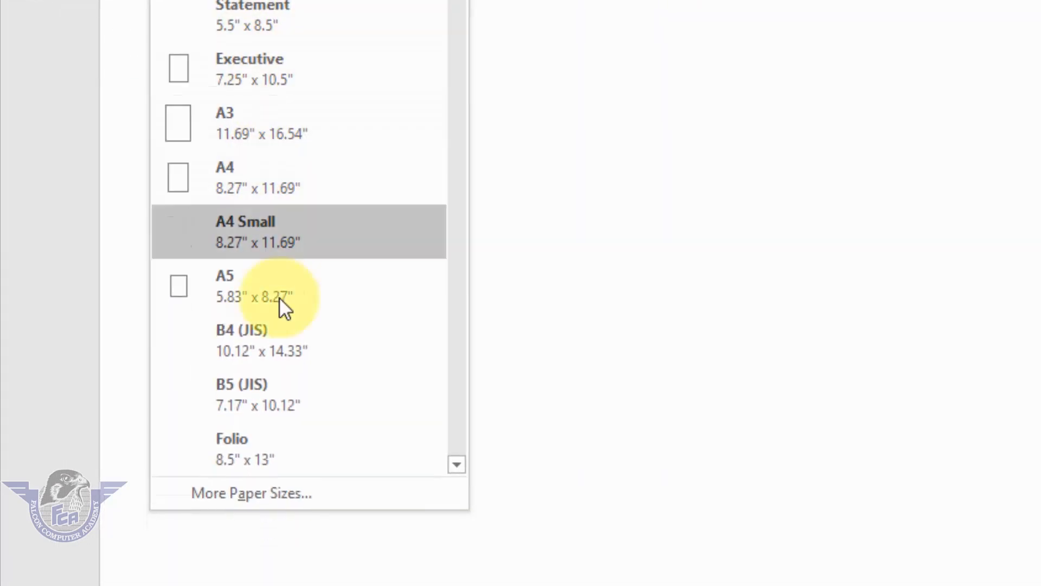
pyautogui.click(279, 494)
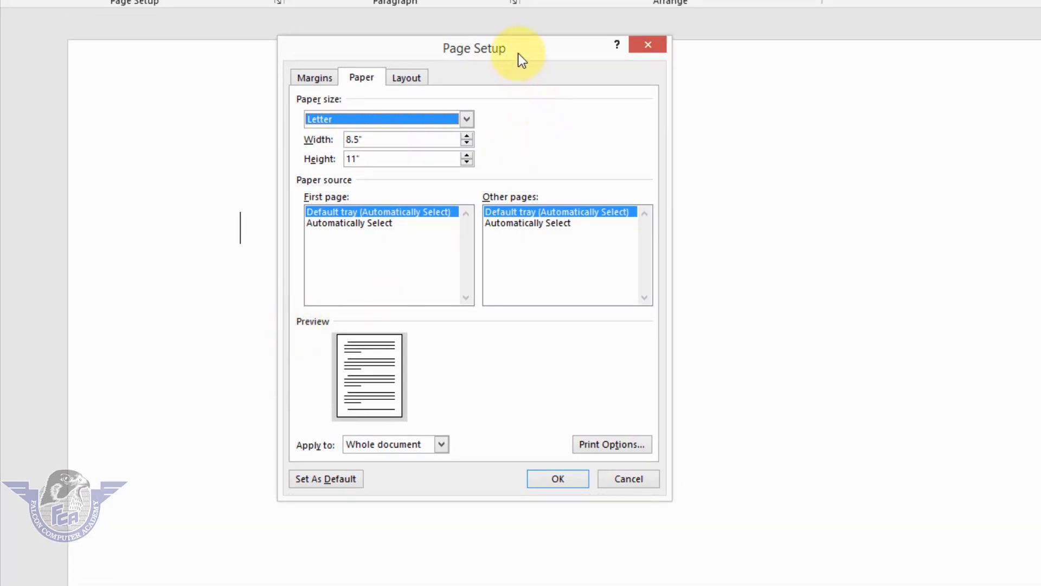
pyautogui.moveTo(519, 53); pyautogui.dragTo(409, 120)
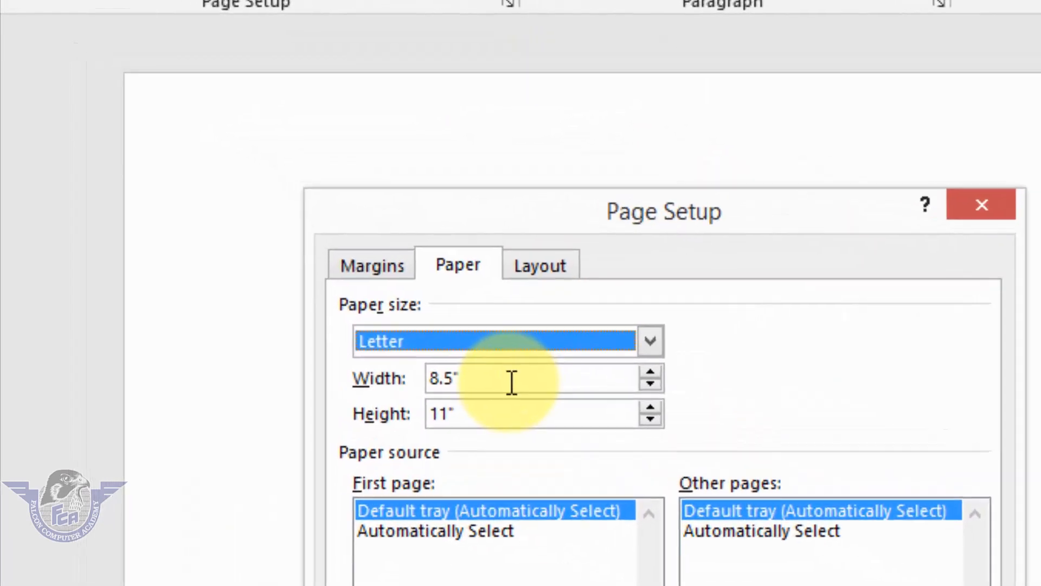
pyautogui.moveTo(511, 383); pyautogui.dragTo(293, 377)
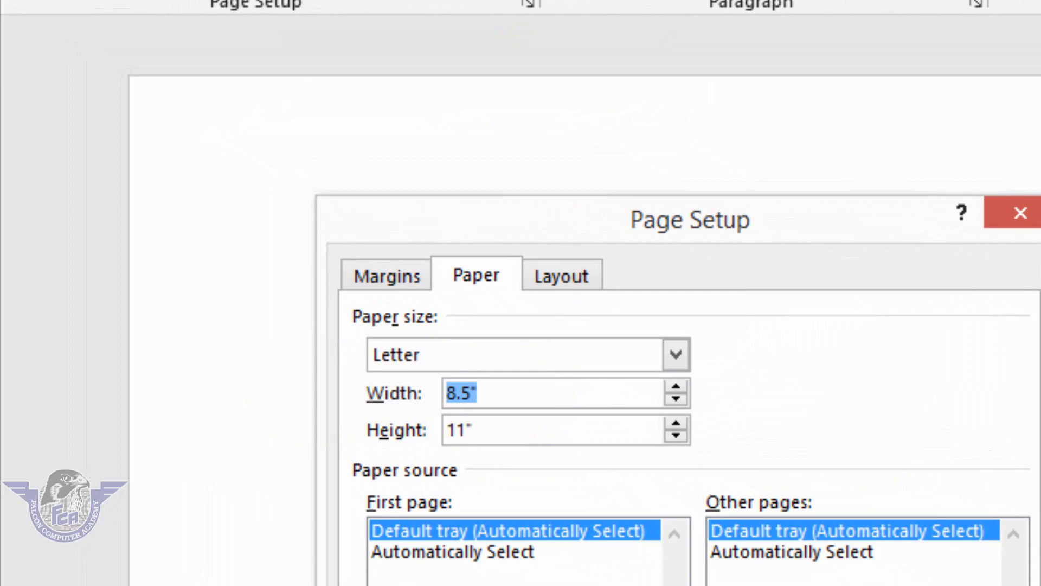
pyautogui.write('2.6')
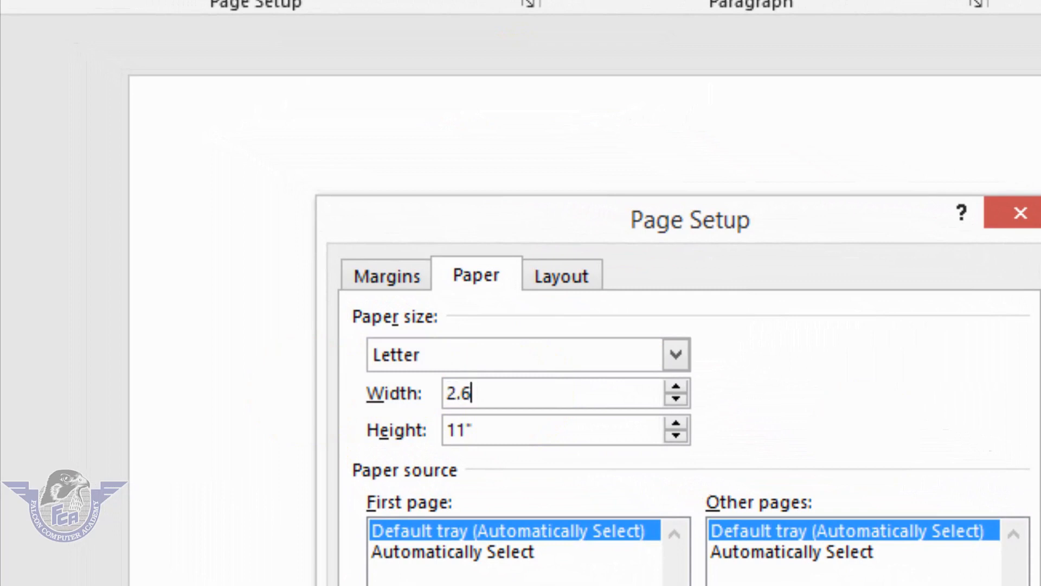
pyautogui.moveTo(561, 435); pyautogui.dragTo(339, 426)
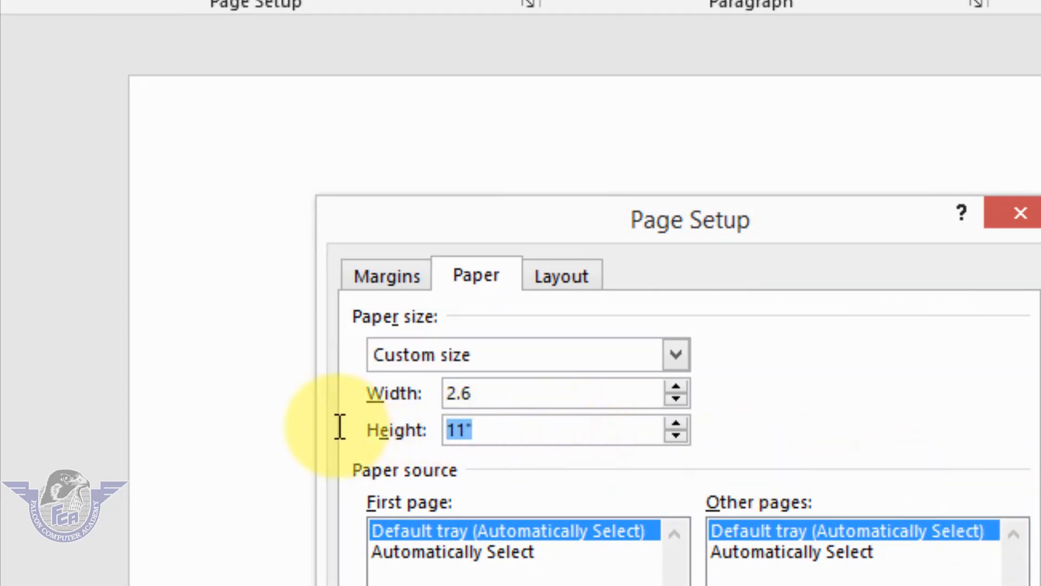
pyautogui.write('3.8')
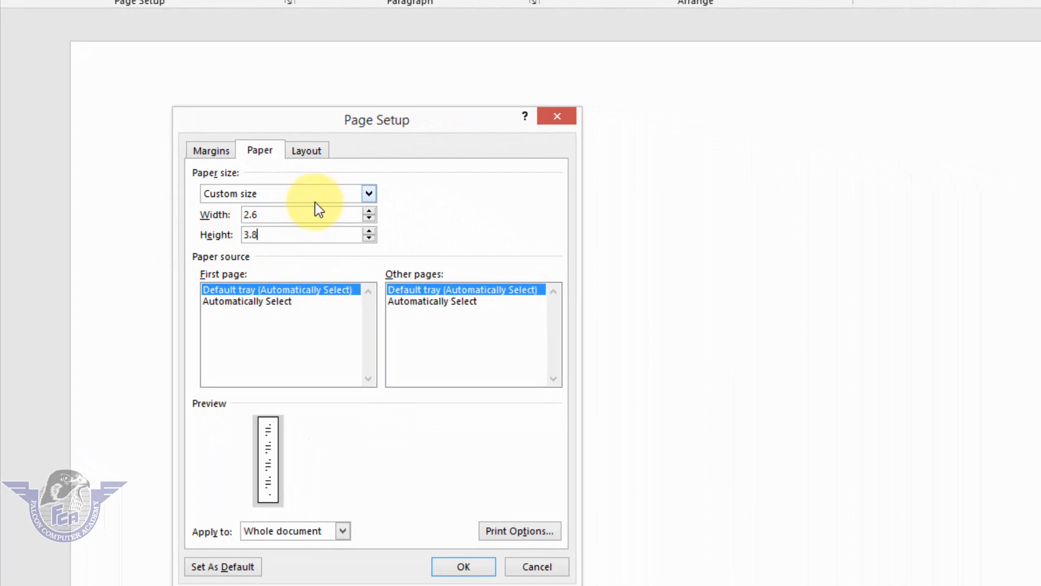
# Set the top, bottom, left and right page margins to .2 inches and apply the page setup
pyautogui.click(221, 158)
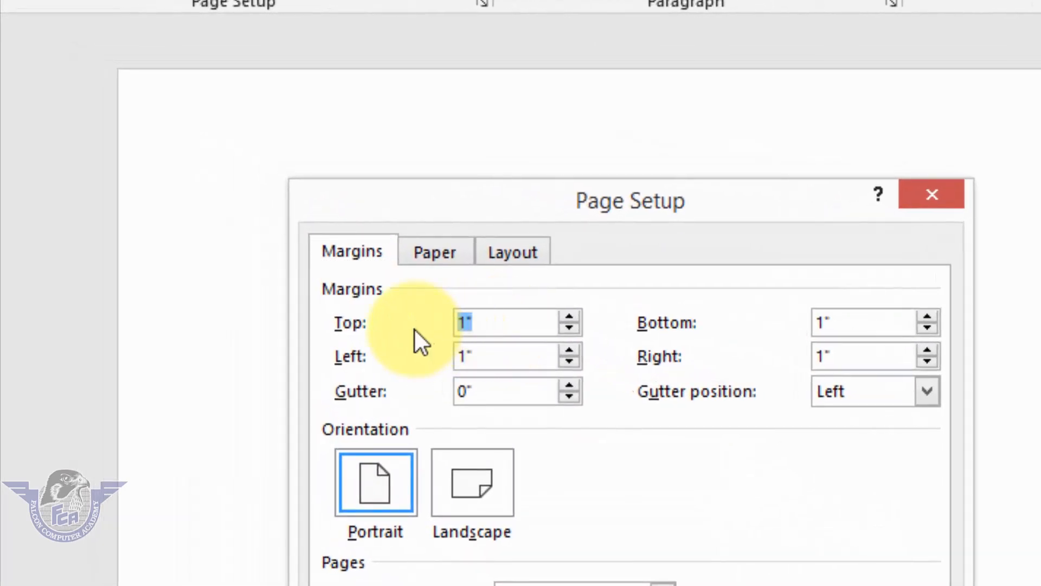
pyautogui.write('.2')
pyautogui.press('Tab')
pyautogui.write('.2')
pyautogui.press('Tab')
pyautogui.write('.2')
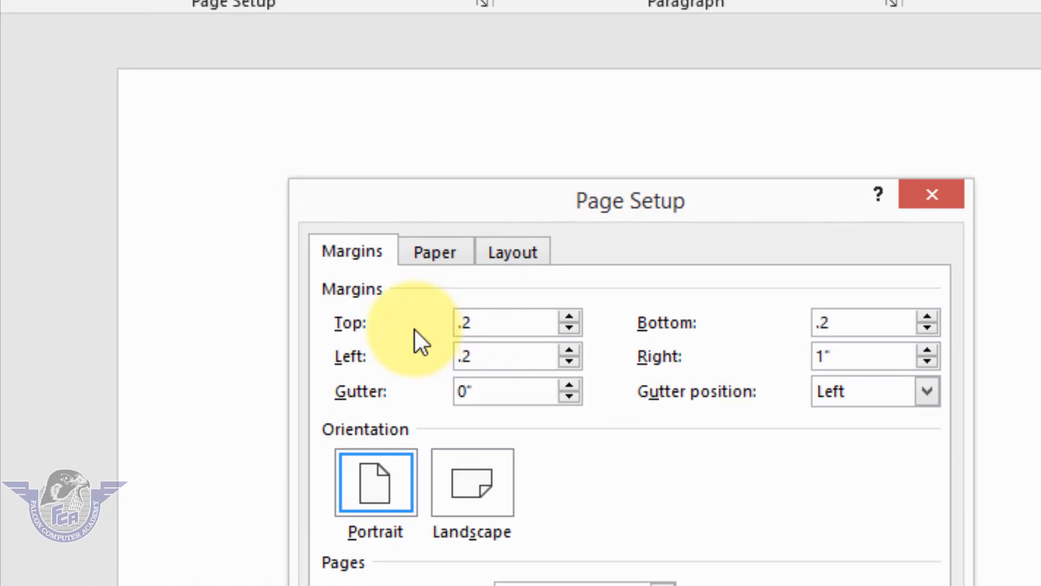
pyautogui.press('Tab')
pyautogui.write('.2')
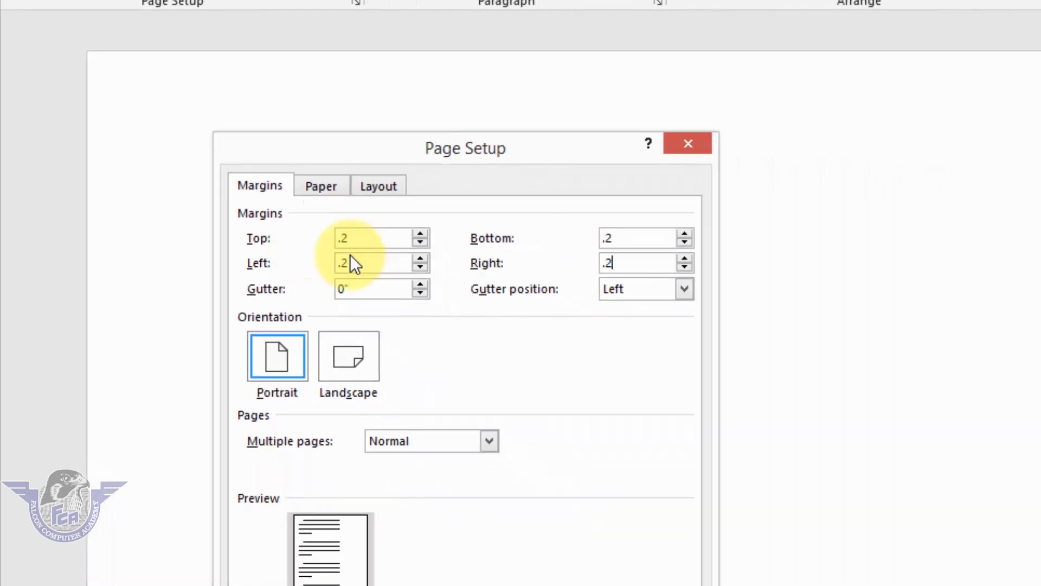
pyautogui.click(453, 555)
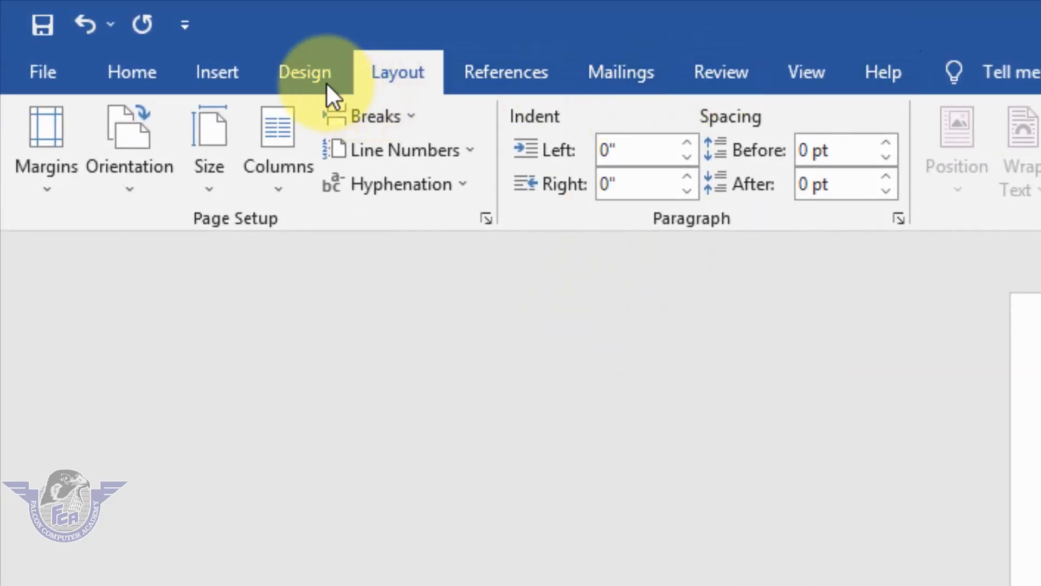
# Set the page color to the lightest tint of the gray accent theme color
pyautogui.click(314, 76)
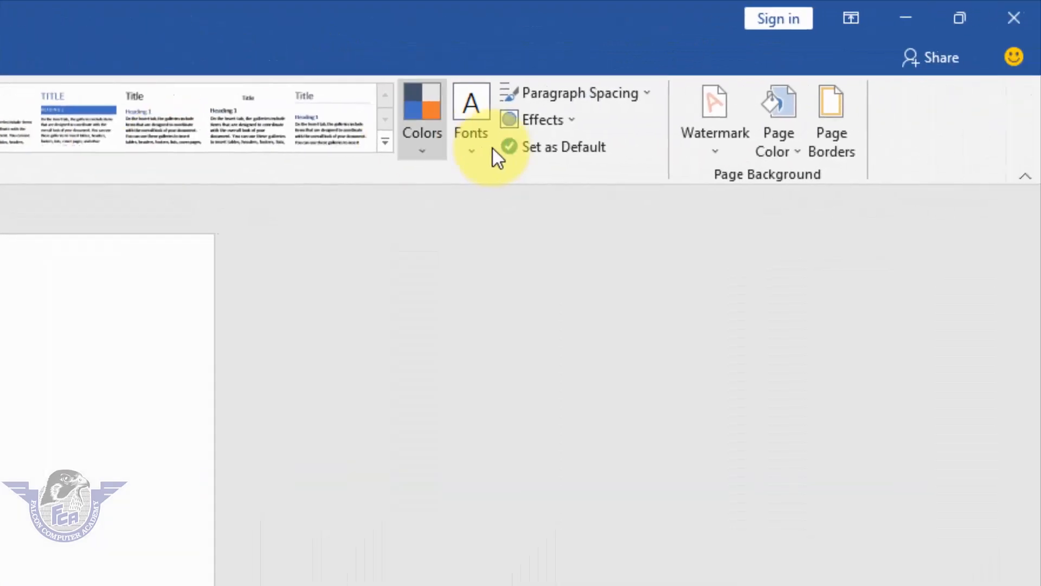
pyautogui.click(781, 158)
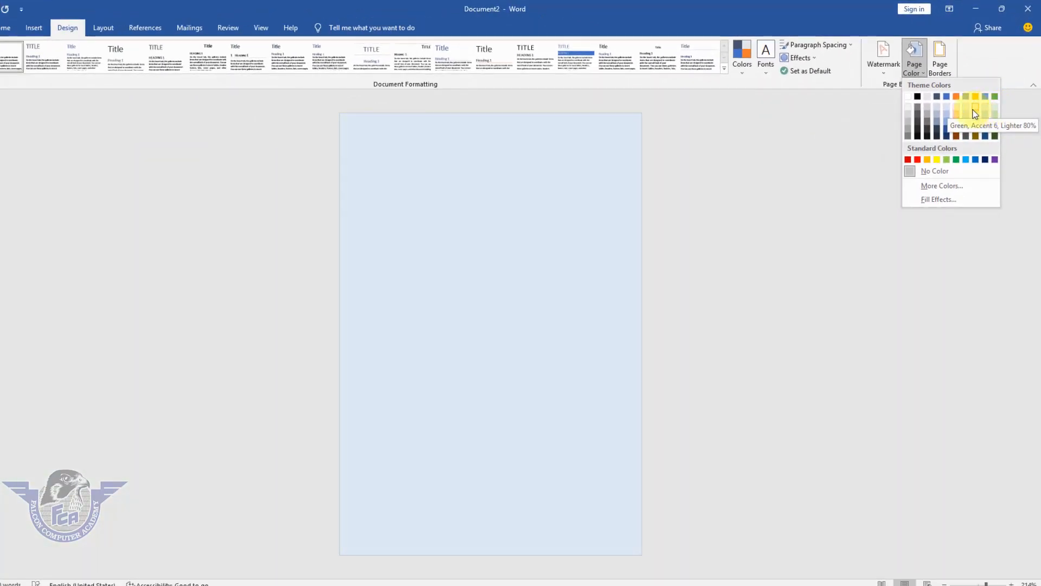
pyautogui.click(966, 109)
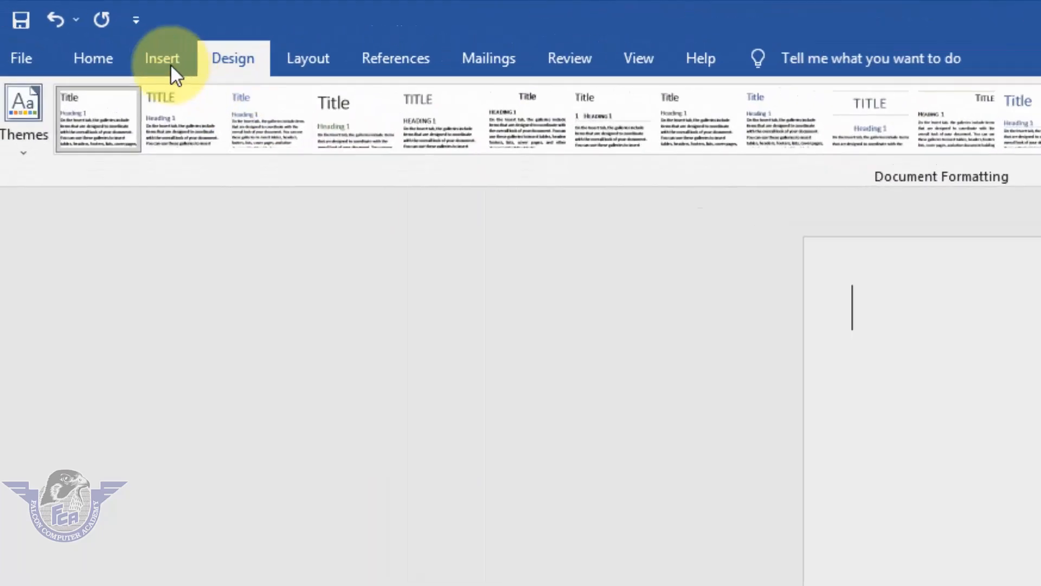
# Draw a nearly circular oval in the page's upper-left corner, a little over two fifths of the page width
pyautogui.click(170, 65)
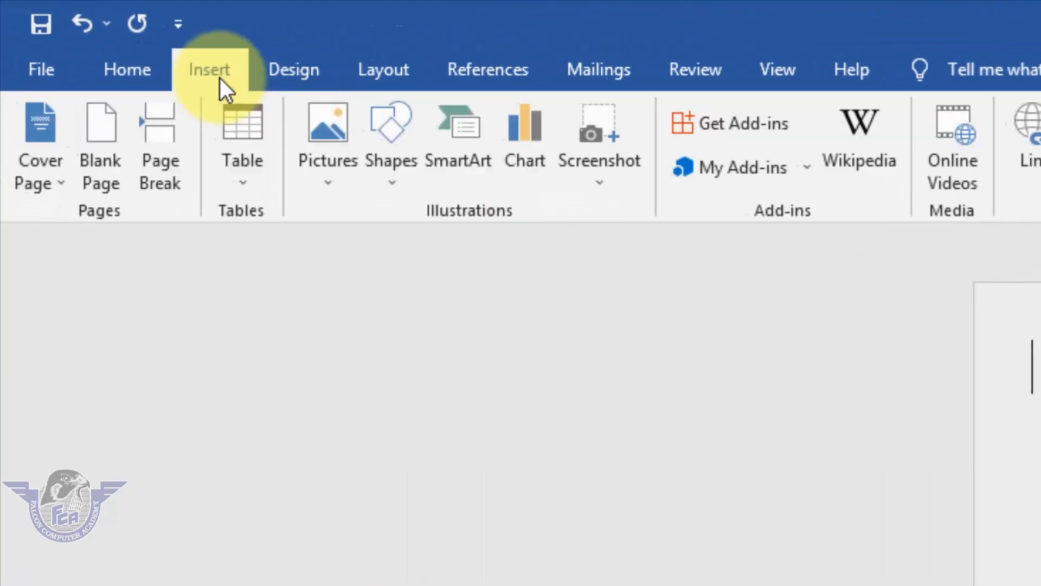
pyautogui.click(399, 185)
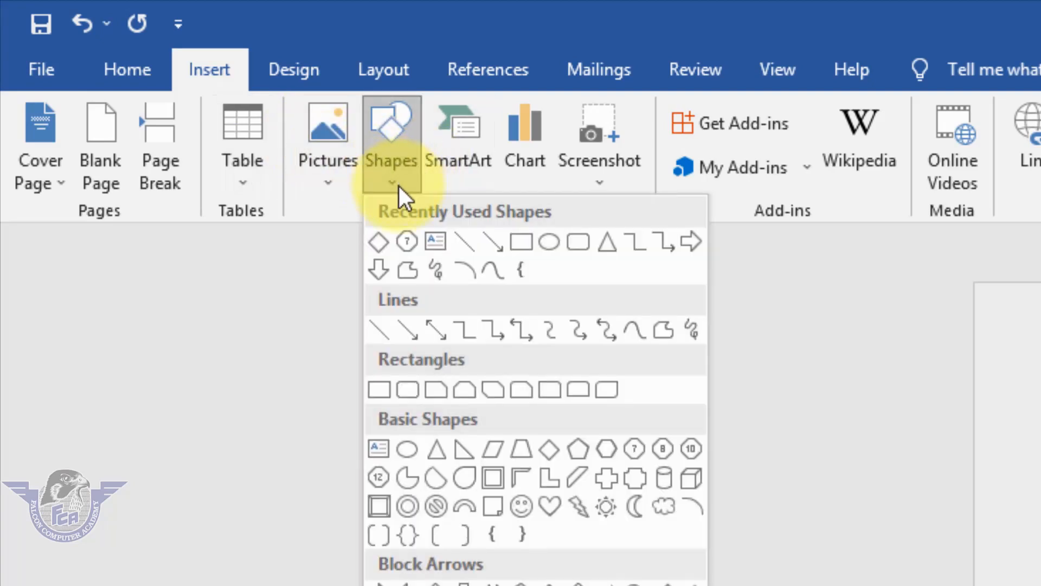
pyautogui.click(549, 244)
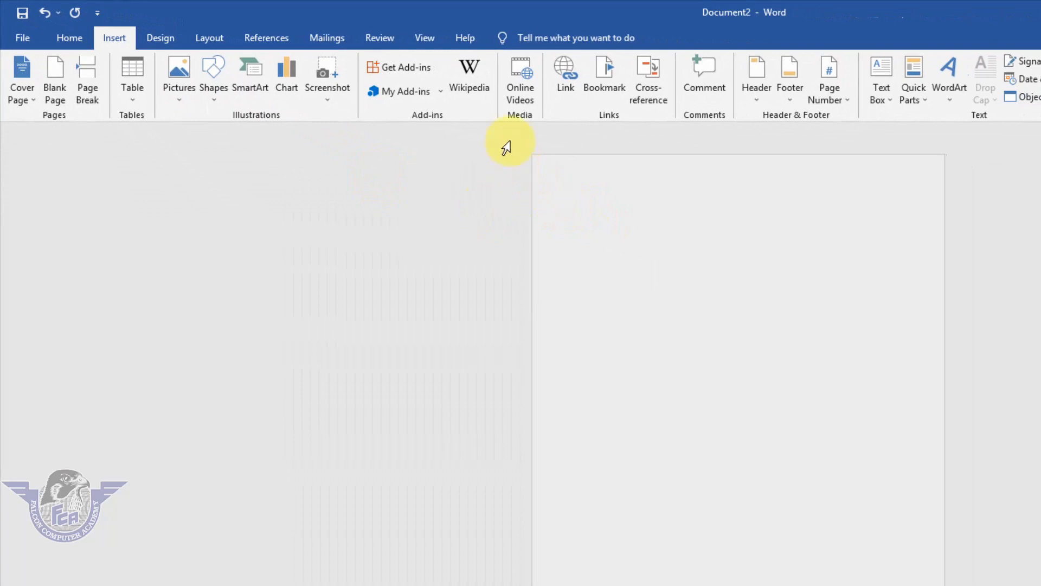
pyautogui.moveTo(544, 167); pyautogui.dragTo(717, 345)
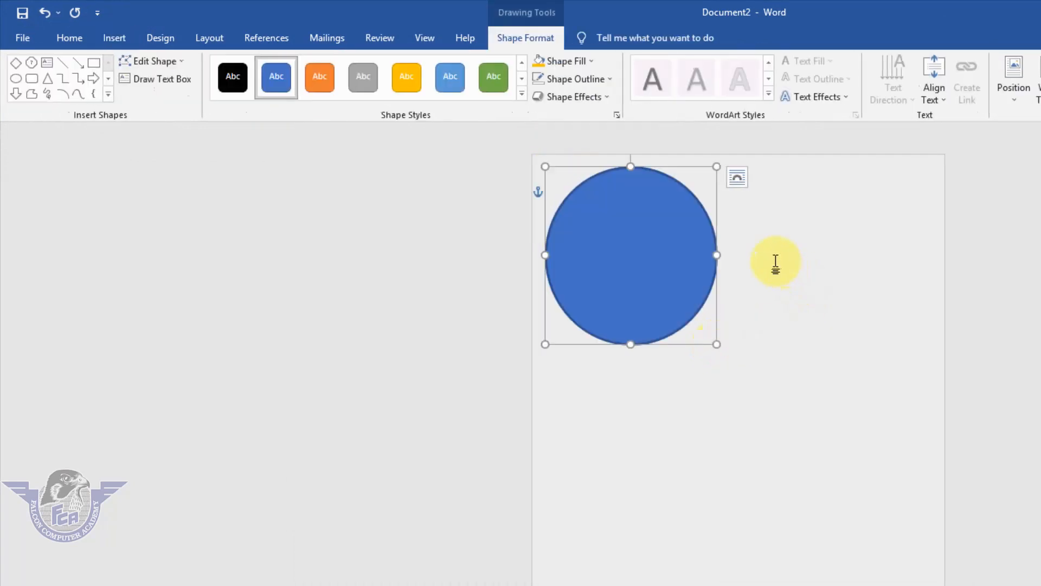
# Remove the circle's outline and fill it with a light gray shade of the white theme color
pyautogui.click(600, 80)
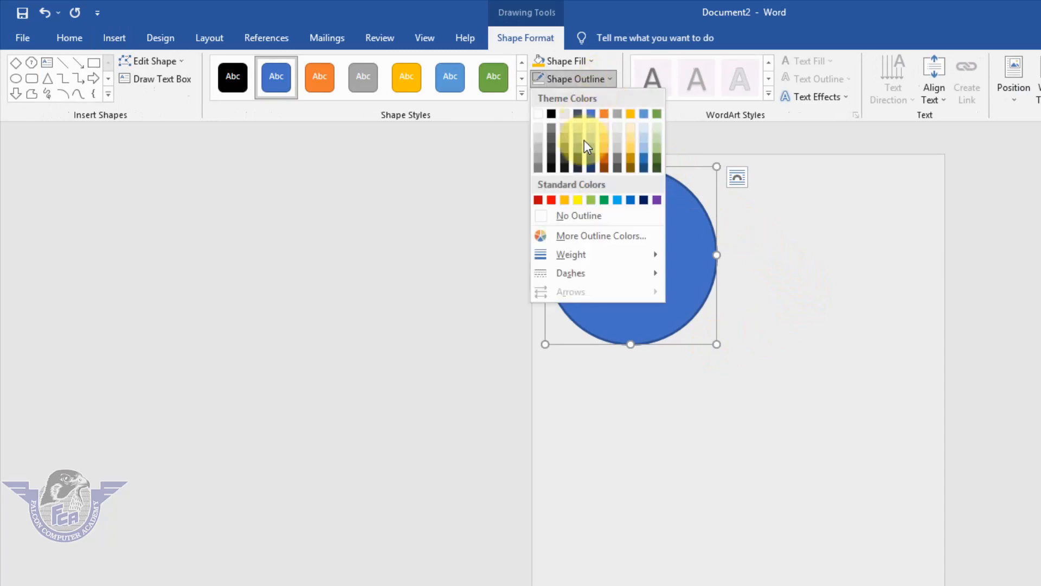
pyautogui.click(585, 213)
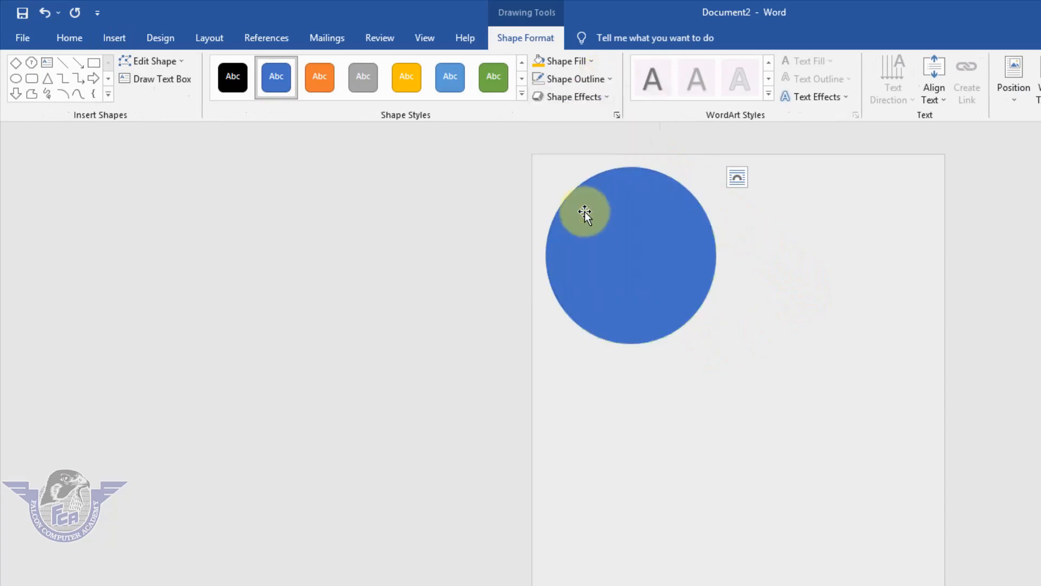
pyautogui.click(587, 62)
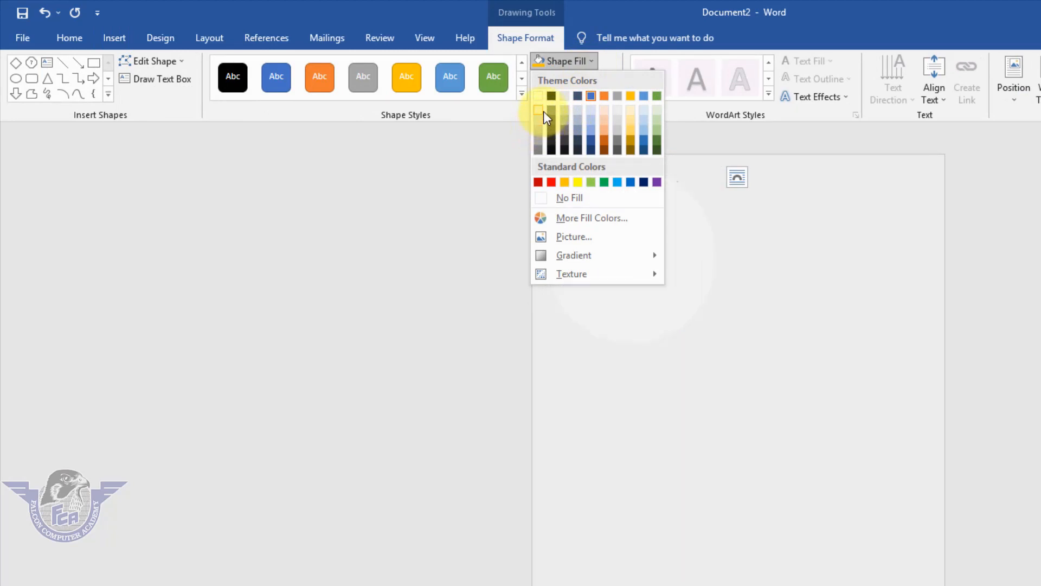
pyautogui.click(541, 119)
# Move the circle mostly past the page's left edge and place a duplicate of it directly below
pyautogui.moveTo(647, 254); pyautogui.dragTo(507, 232)
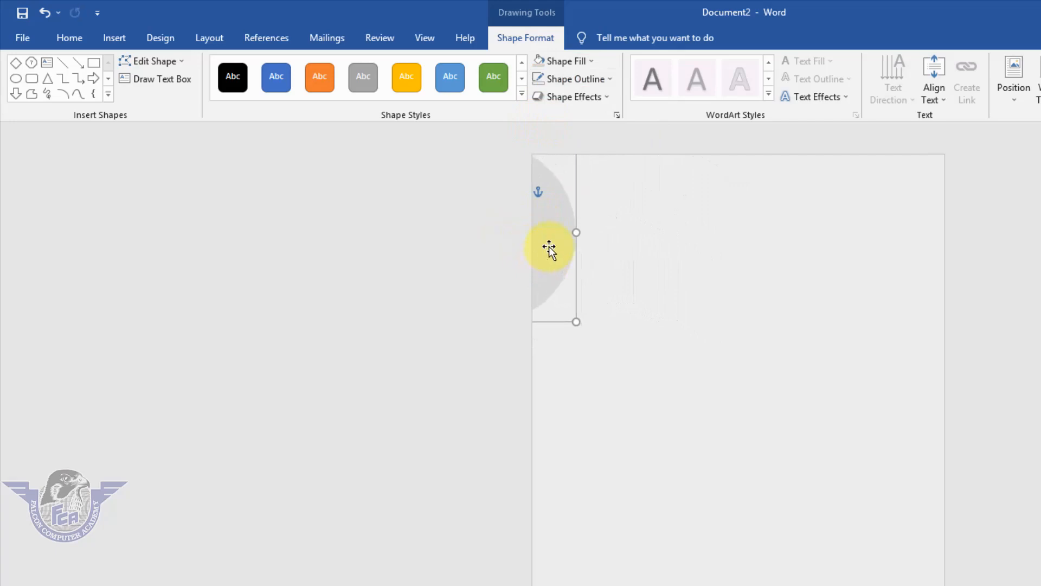
pyautogui.hotkey('ctrl', 'd')
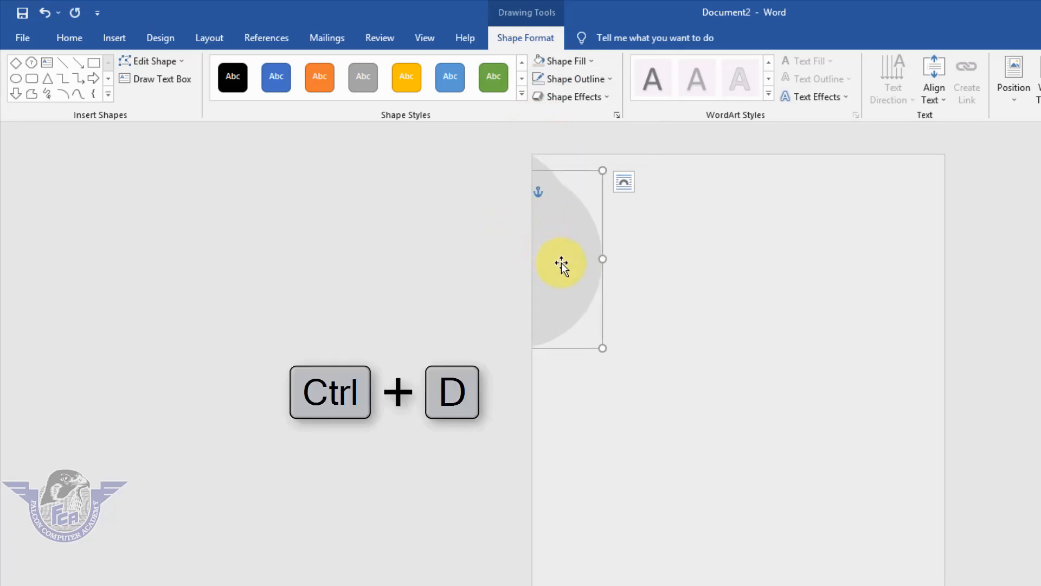
pyautogui.moveTo(558, 262); pyautogui.dragTo(561, 393)
pyautogui.moveTo(646, 451); pyautogui.dragTo(627, 451)
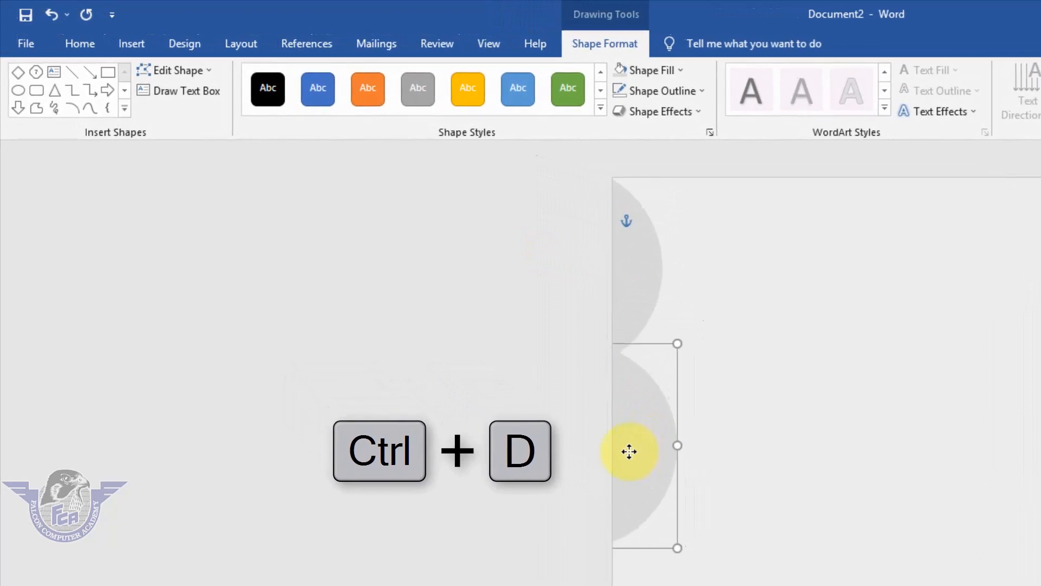
# Enlarge the lower circle slightly and reposition both circles along the page's left edge, with the upper one reaching further into the page
pyautogui.moveTo(678, 546); pyautogui.dragTo(690, 574)
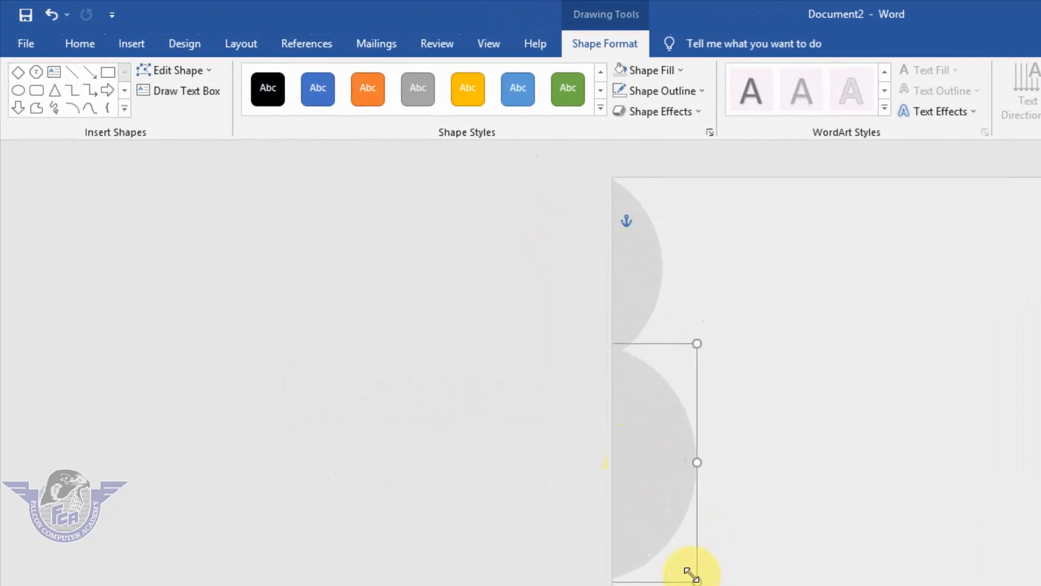
pyautogui.moveTo(662, 500)
pyautogui.mouseDown()
pyautogui.moveTo(635, 499)
pyautogui.moveTo(662, 527)
pyautogui.moveTo(655, 504)
pyautogui.mouseUp()
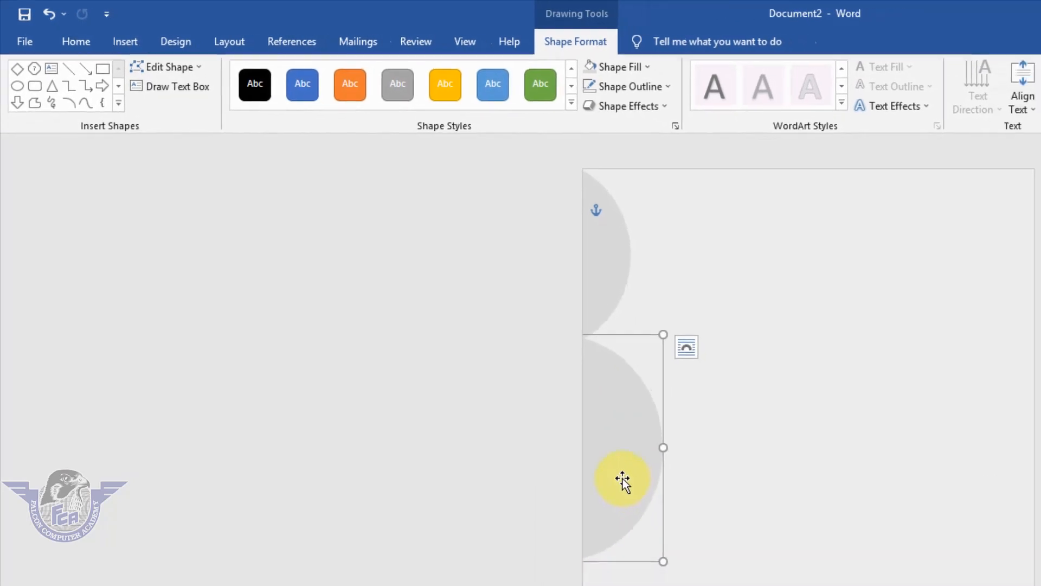
pyautogui.moveTo(619, 462); pyautogui.dragTo(602, 464)
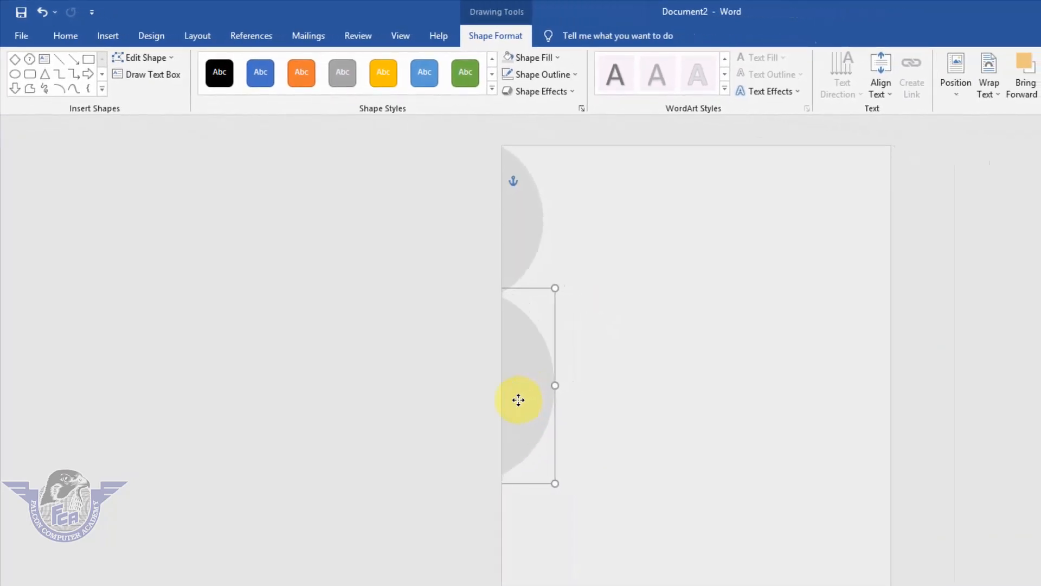
pyautogui.moveTo(518, 400); pyautogui.dragTo(512, 400)
pyautogui.moveTo(536, 235); pyautogui.dragTo(549, 226)
# Duplicate the lower circle, enlarge the copy slightly and place it below as a third circle along the page's left edge
pyautogui.click(522, 352)
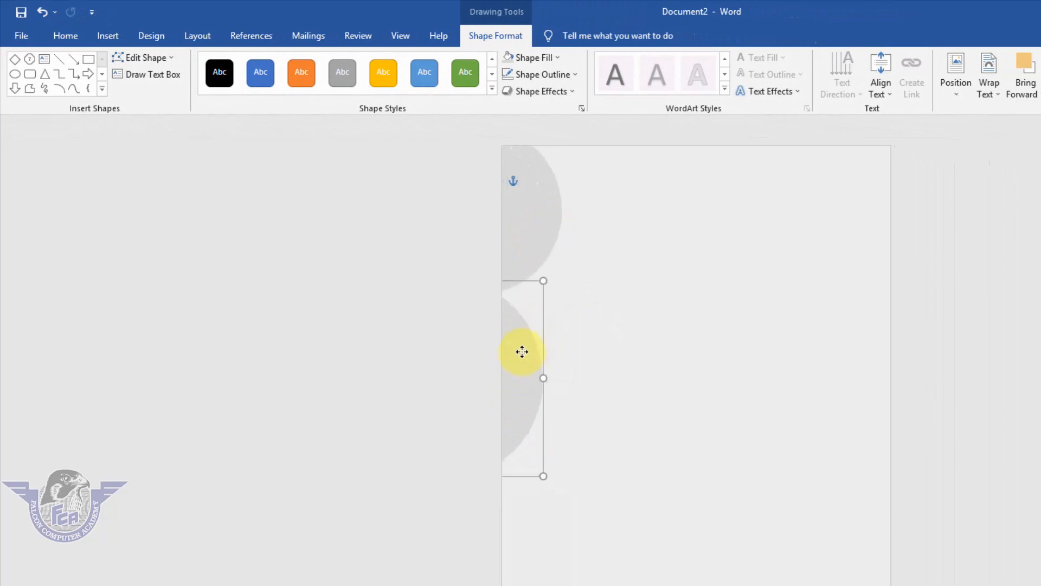
pyautogui.hotkey('ctrl', 'd')
pyautogui.moveTo(542, 476); pyautogui.dragTo(551, 501)
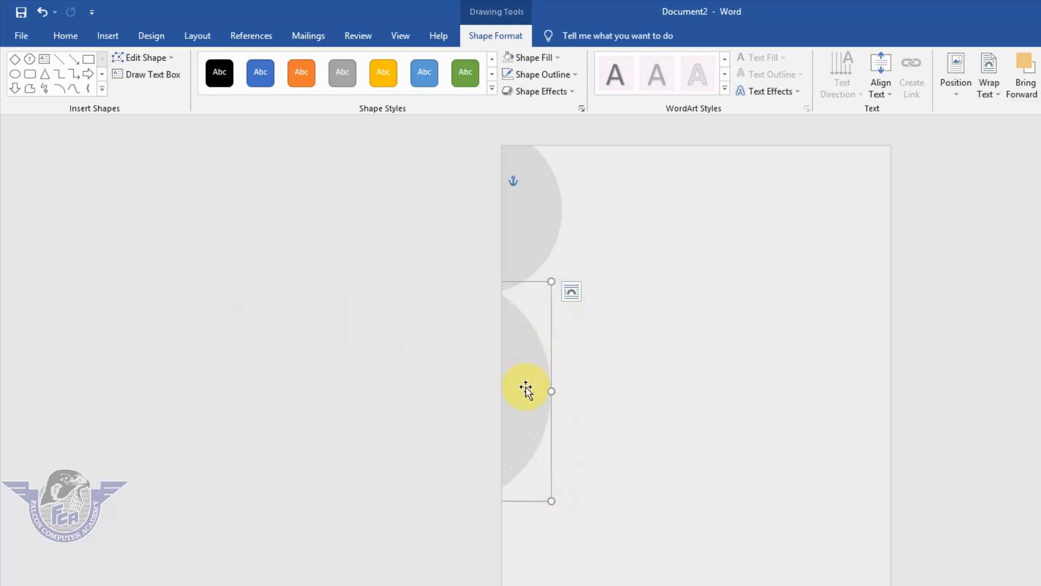
pyautogui.moveTo(526, 388); pyautogui.dragTo(529, 574)
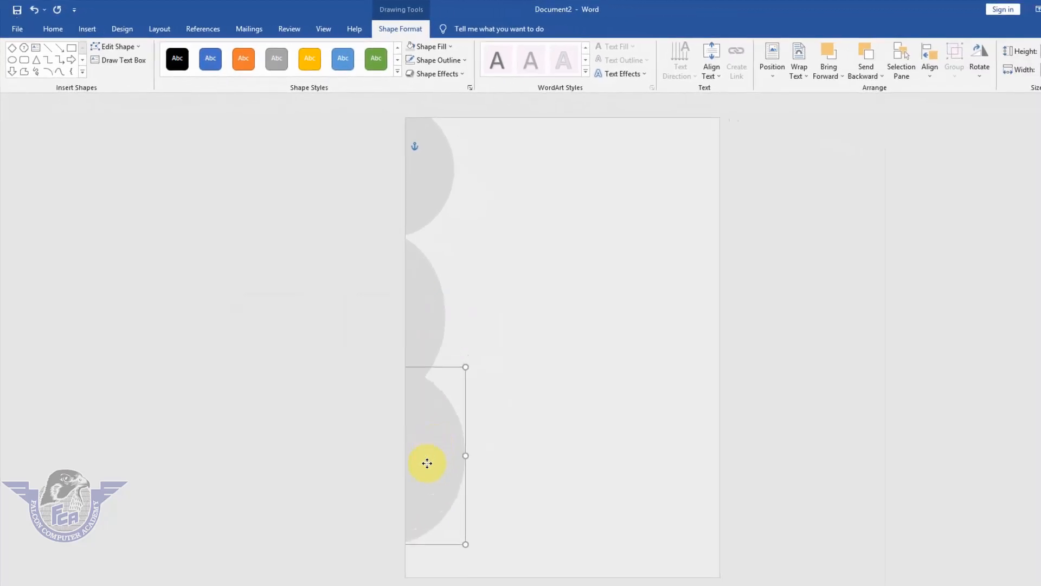
# Shift the third circle further past the page's left edge and place a duplicate of it at the page's bottom-left corner
pyautogui.moveTo(426, 462); pyautogui.dragTo(427, 452)
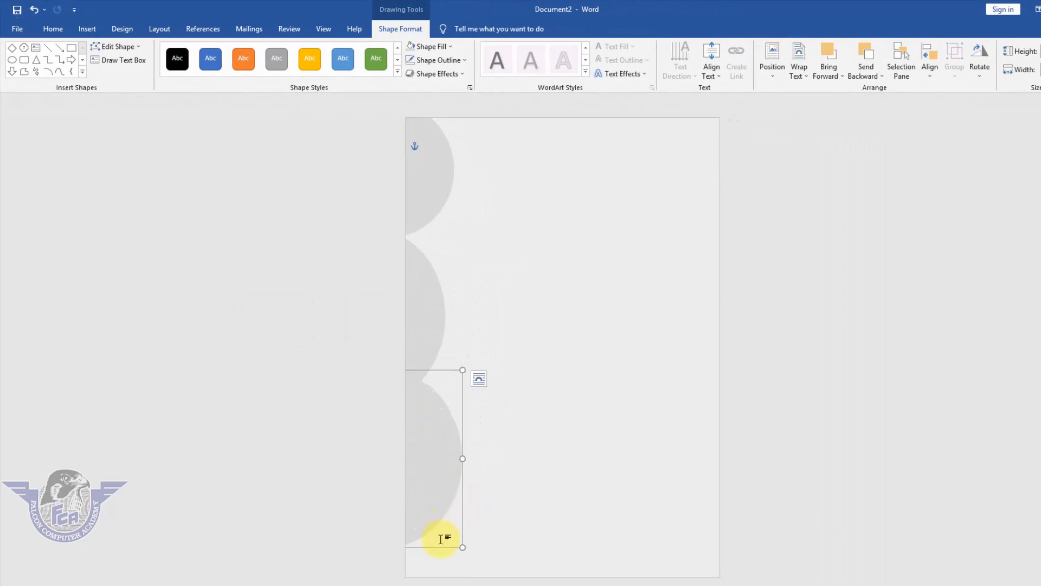
pyautogui.moveTo(441, 512); pyautogui.dragTo(419, 504)
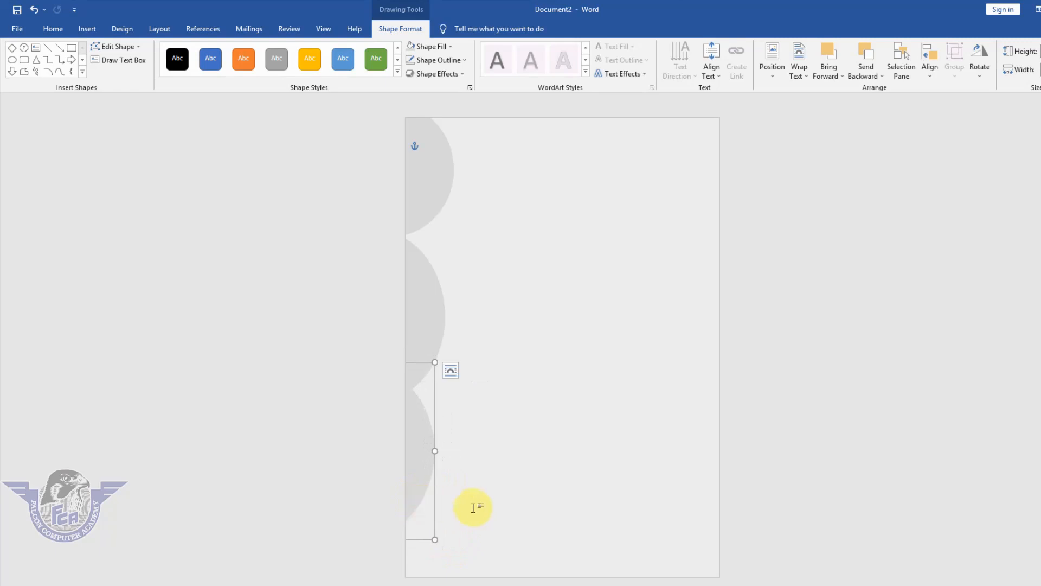
pyautogui.hotkey('ctrl', 'd')
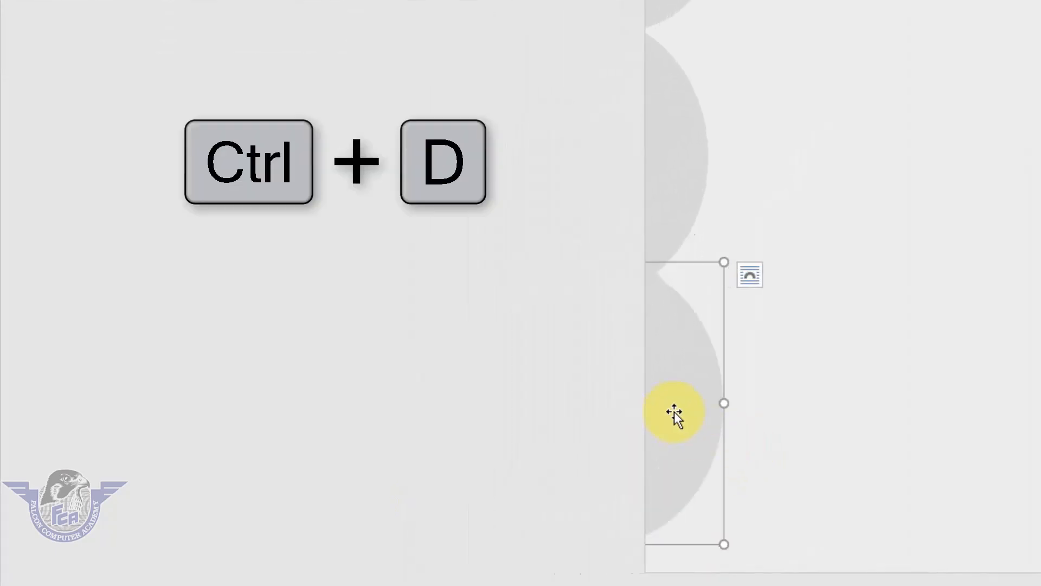
pyautogui.moveTo(675, 411); pyautogui.dragTo(748, 574)
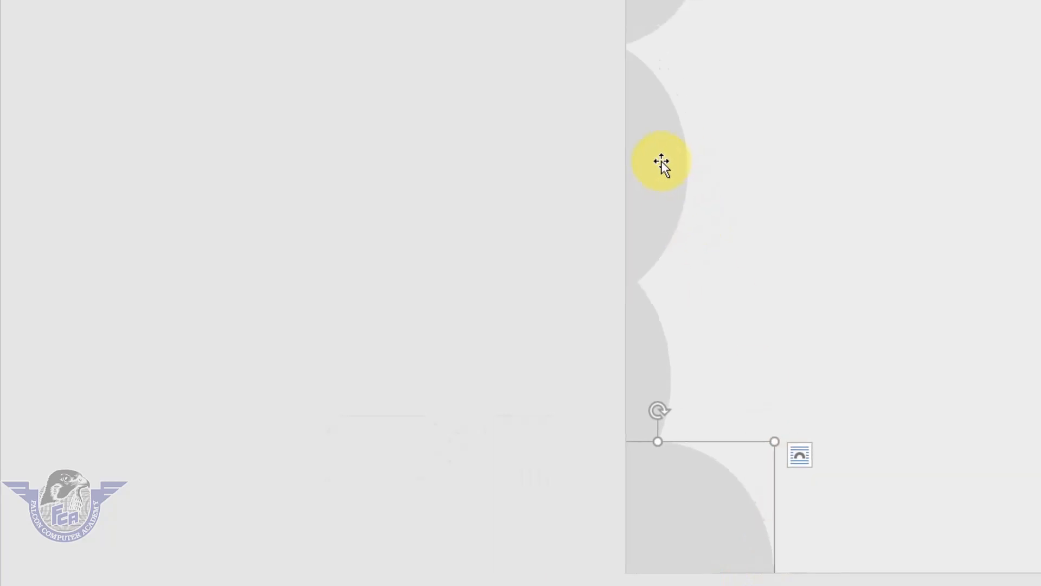
# Fill the second circle from the top with standard blue and the third one with gold-orange
pyautogui.click(680, 145)
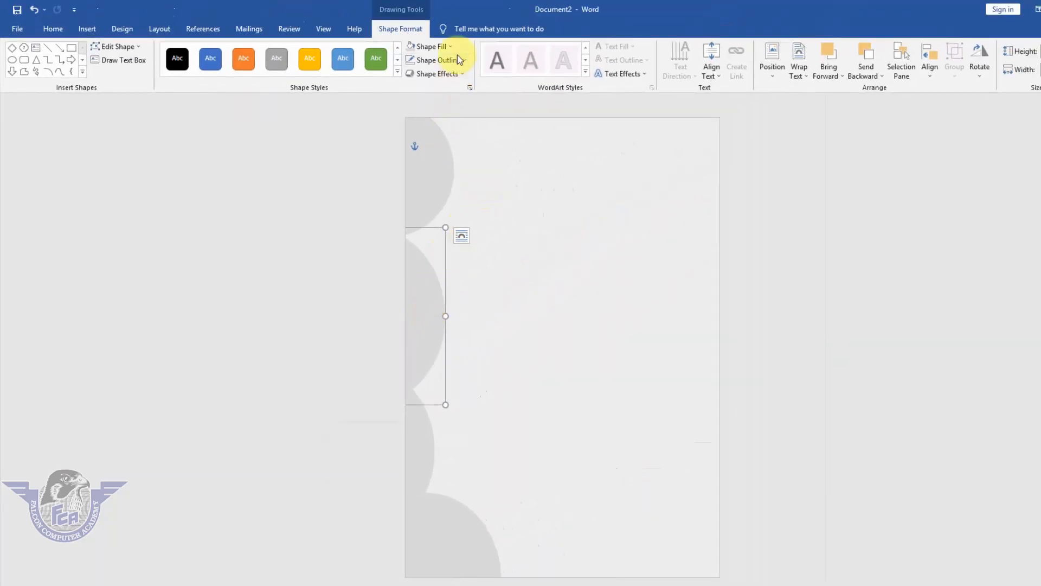
pyautogui.click(446, 46)
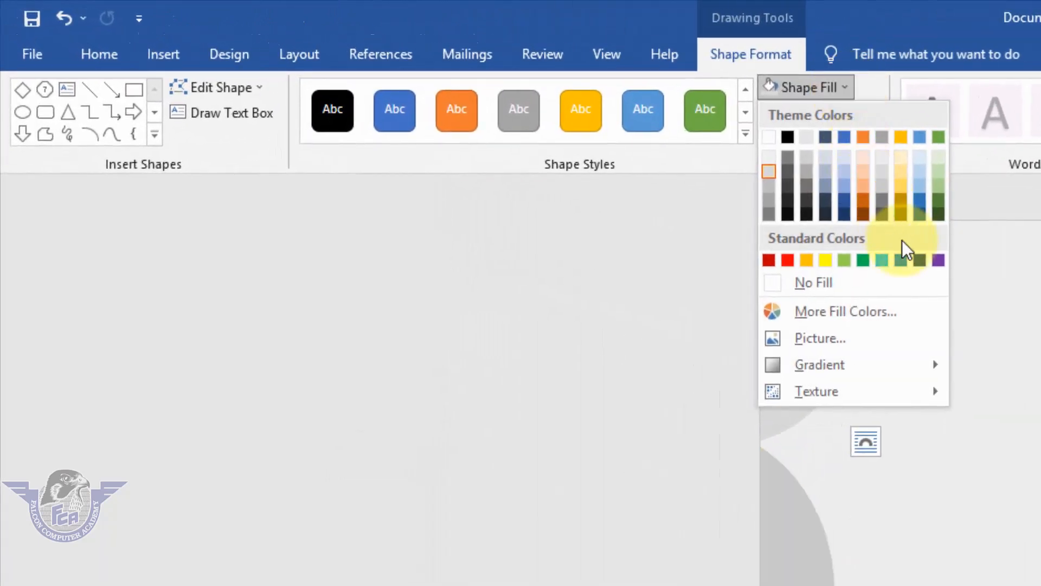
pyautogui.click(901, 260)
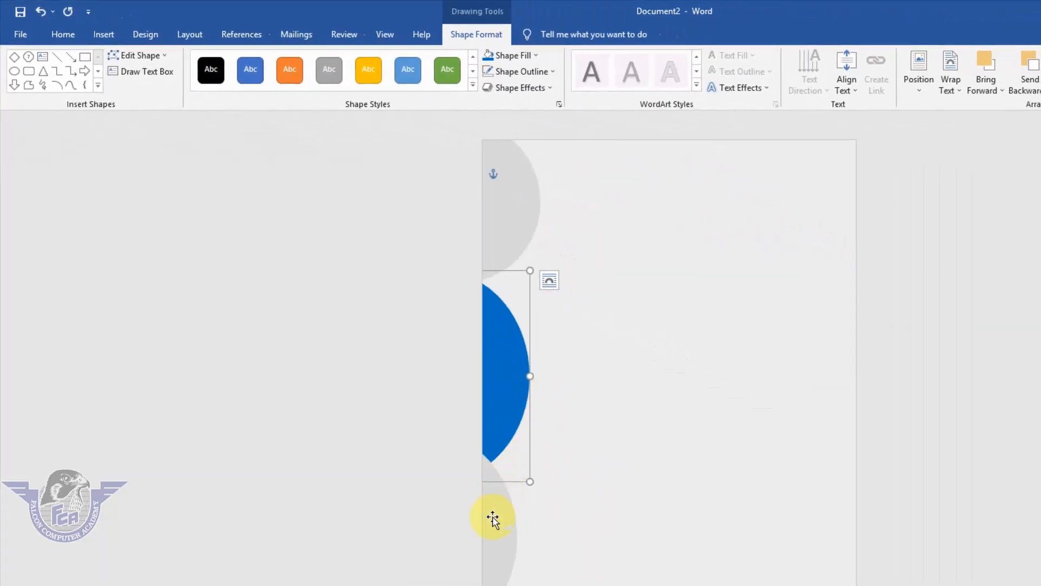
pyautogui.click(492, 520)
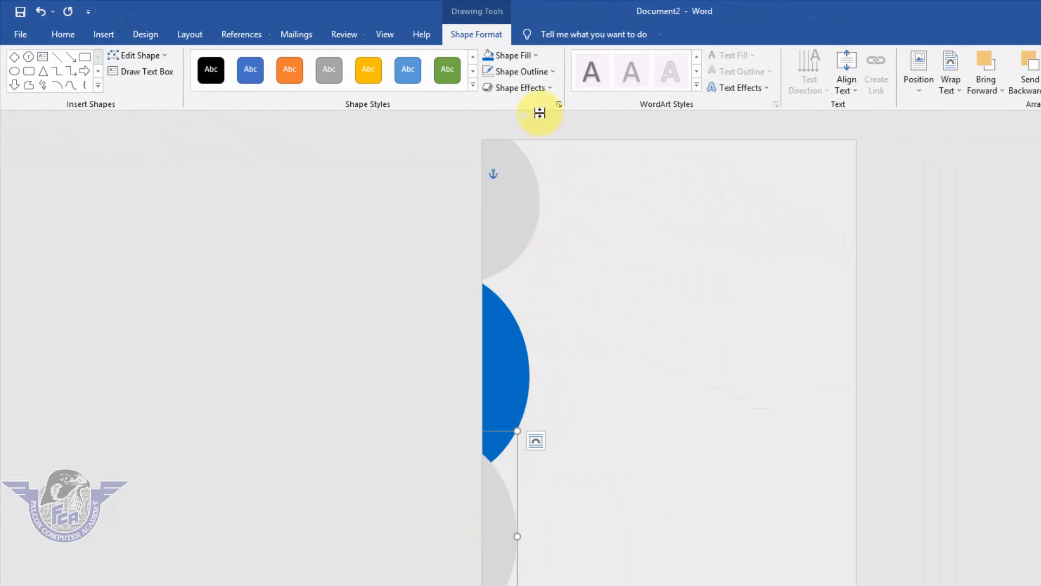
pyautogui.click(535, 56)
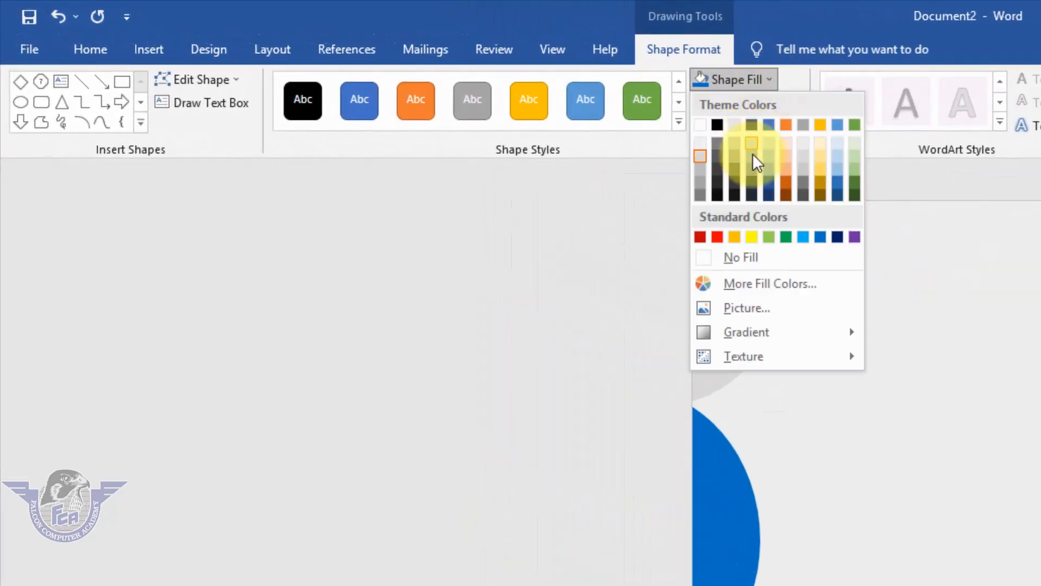
pyautogui.click(751, 236)
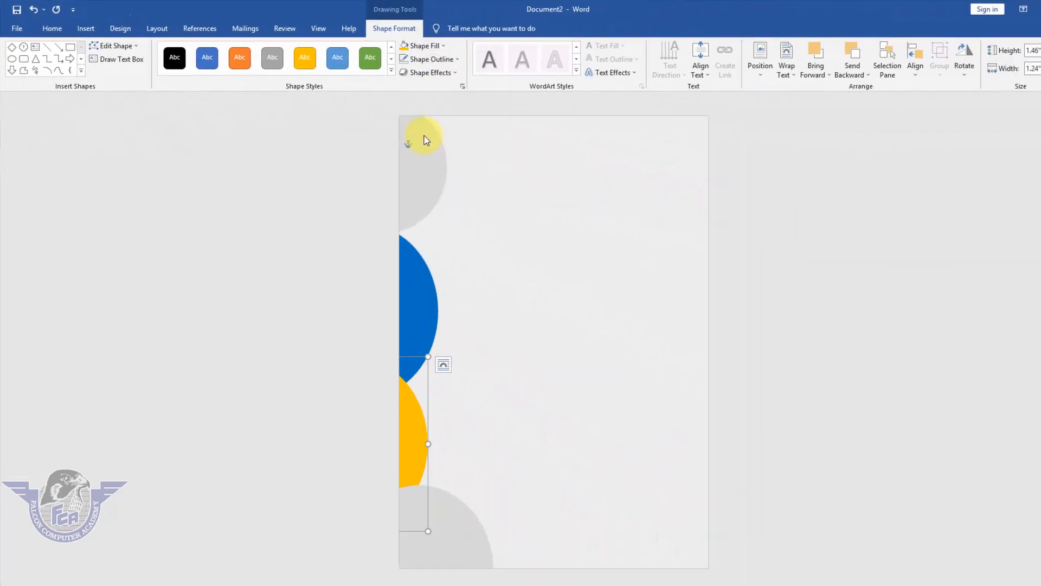
# Apply the second preset of the Bevel shape effect to both the blue circle and the gold circle
pyautogui.click(424, 289)
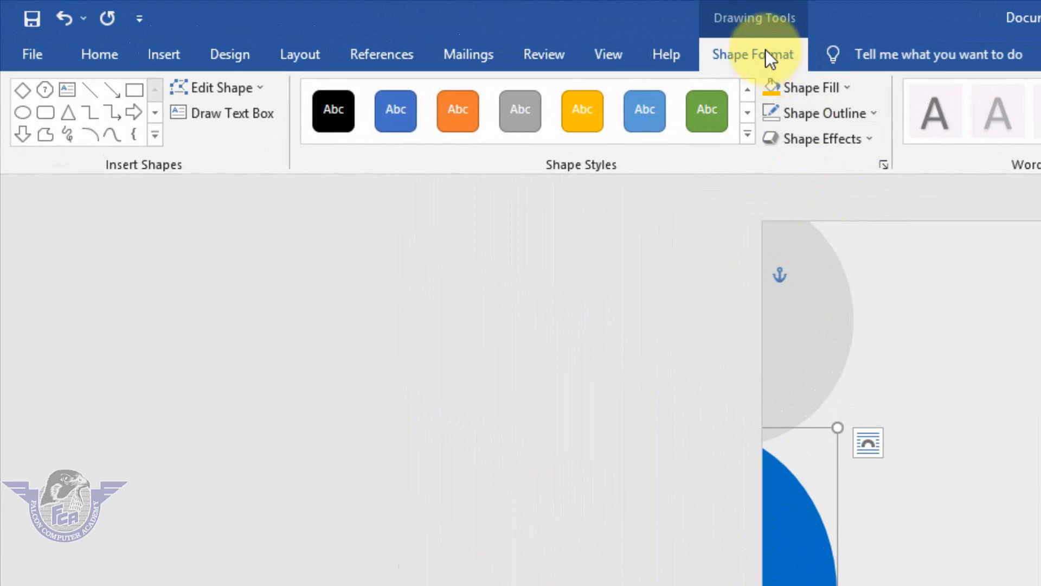
pyautogui.click(848, 141)
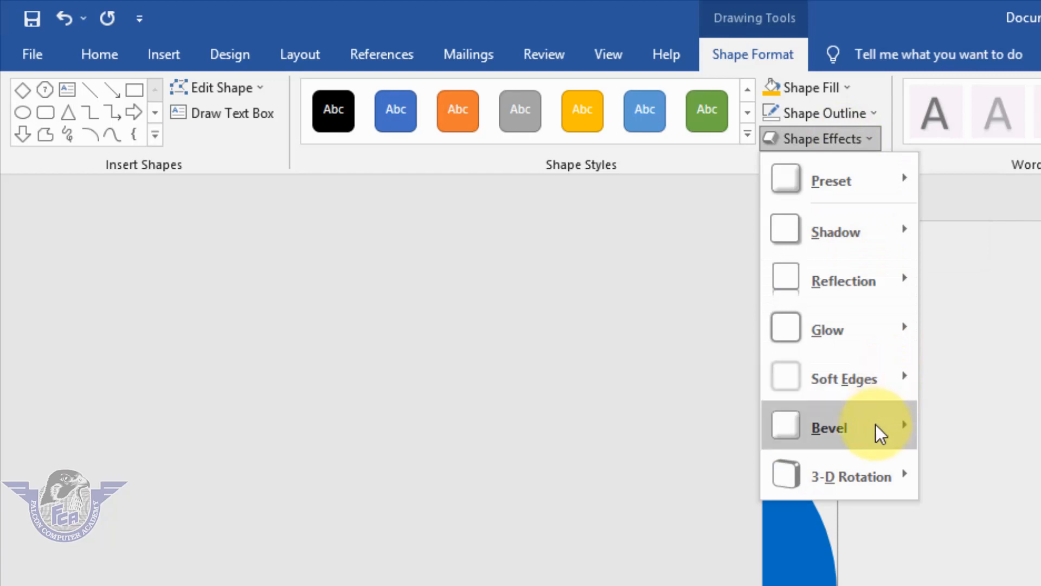
pyautogui.moveTo(879, 431)
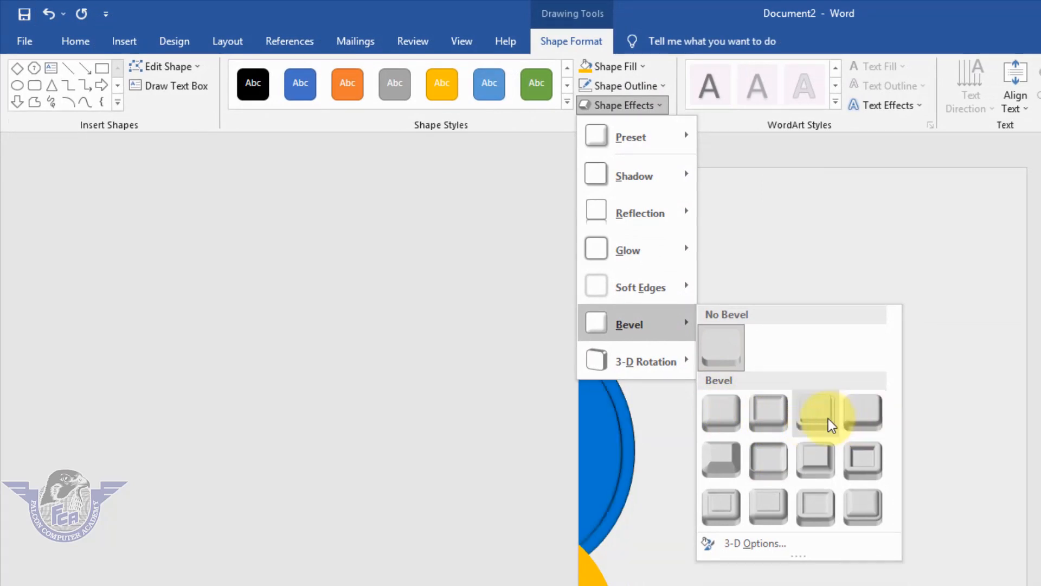
pyautogui.click(768, 413)
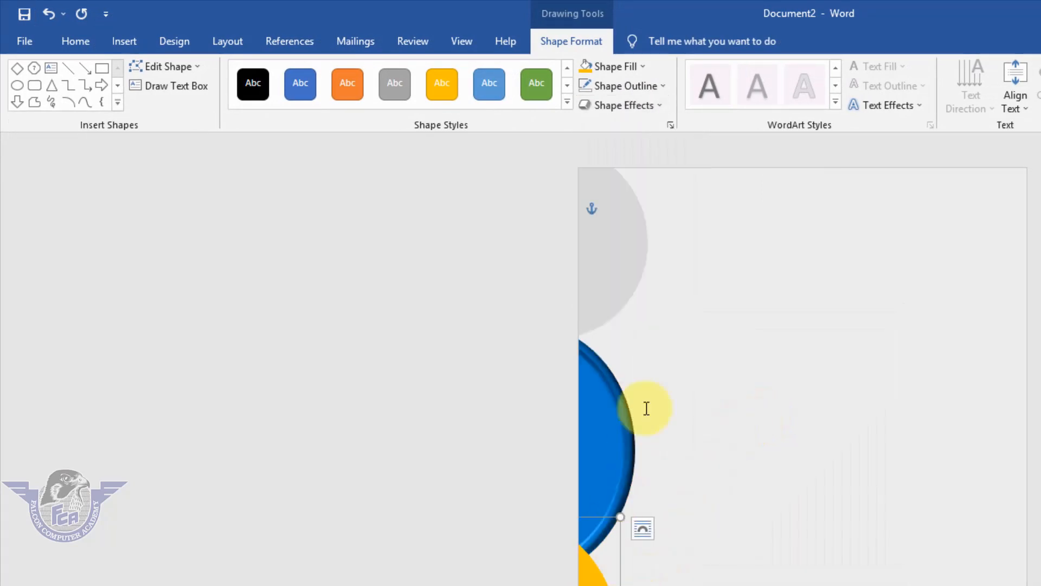
pyautogui.click(638, 105)
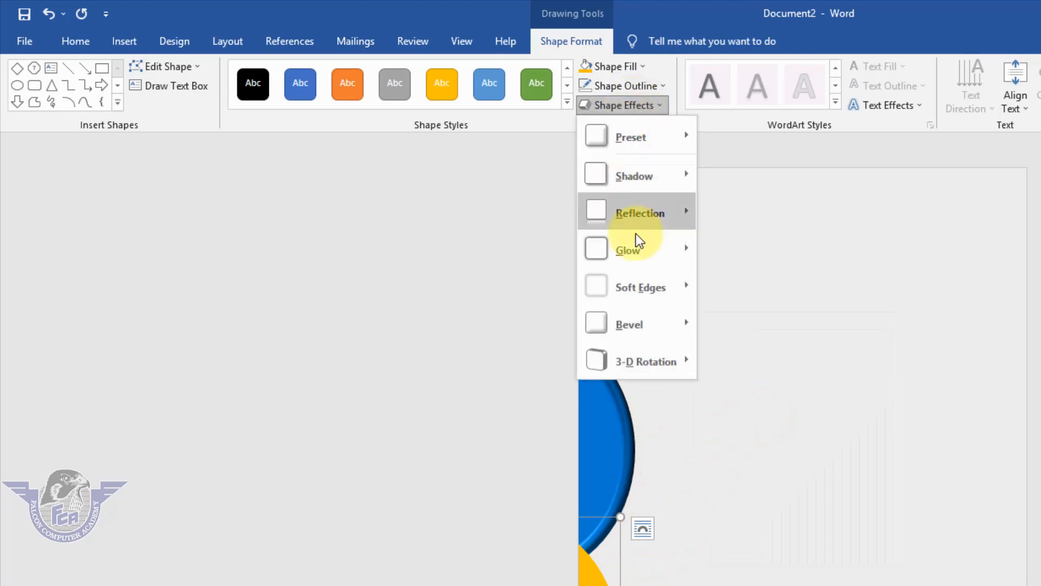
pyautogui.moveTo(664, 328)
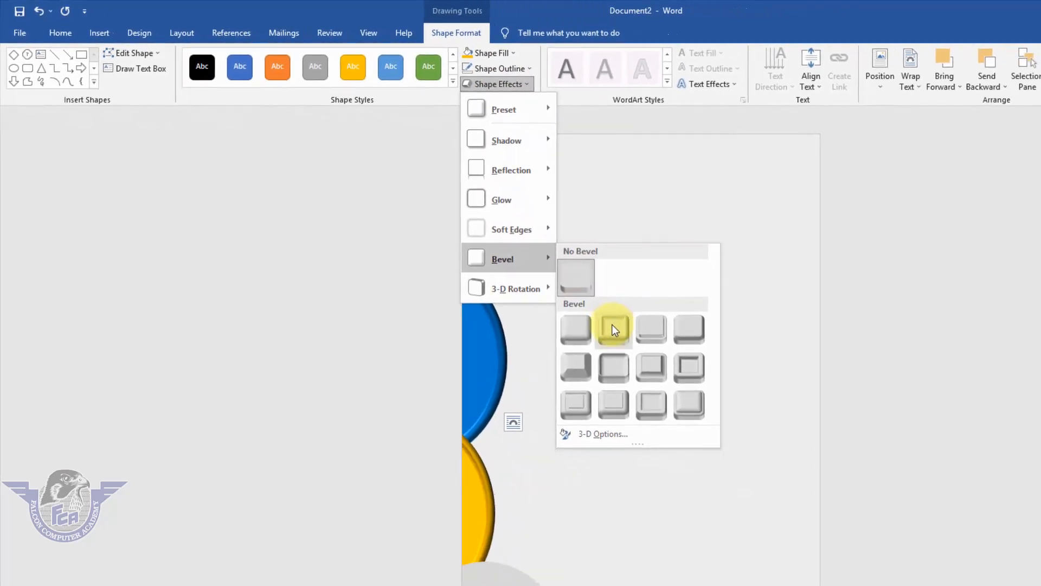
pyautogui.click(630, 337)
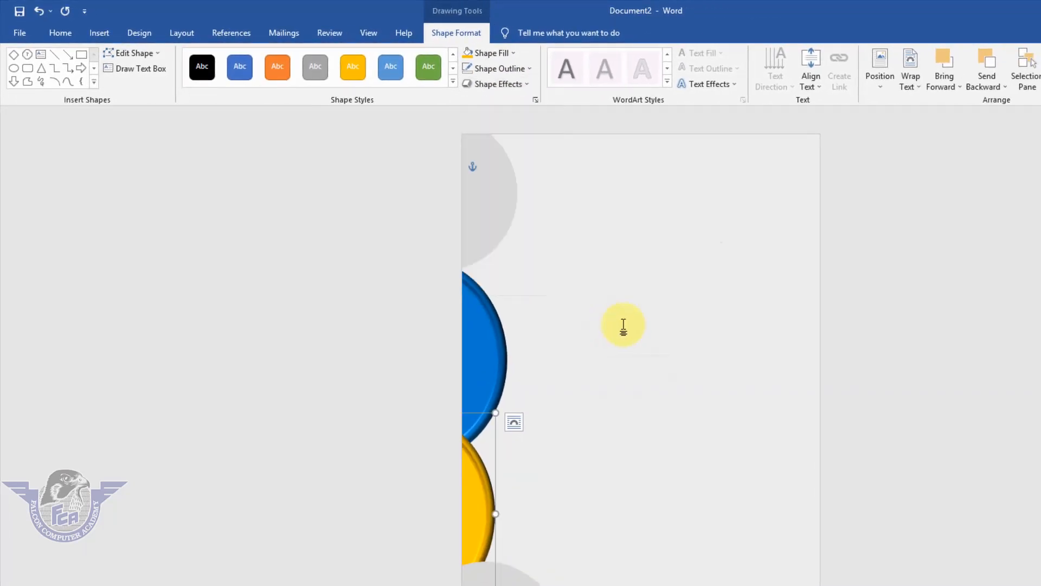
# Send the bottom gray circle backward so that it lies behind the gold circle
pyautogui.click(922, 317)
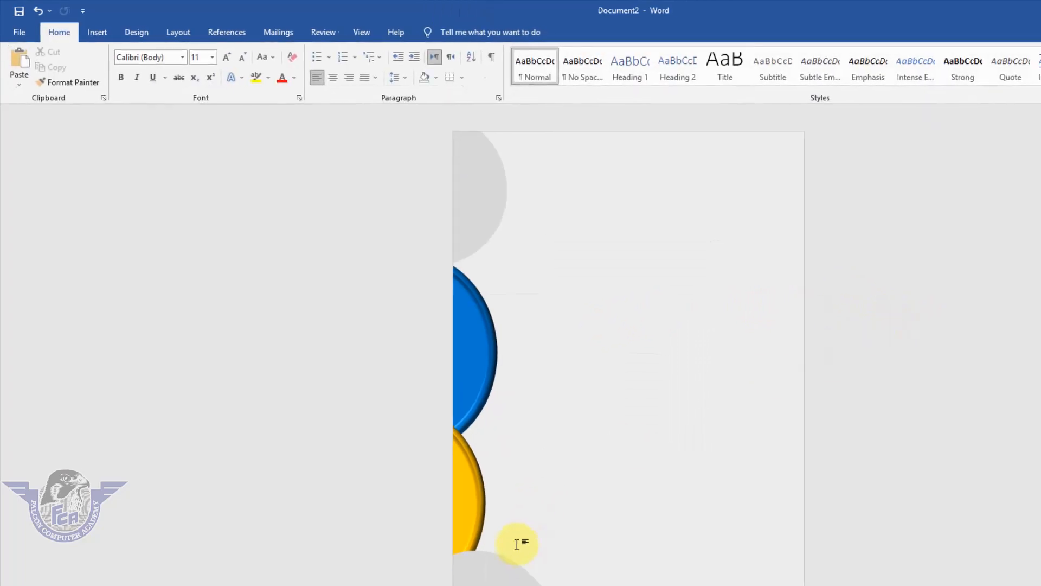
pyautogui.click(527, 585)
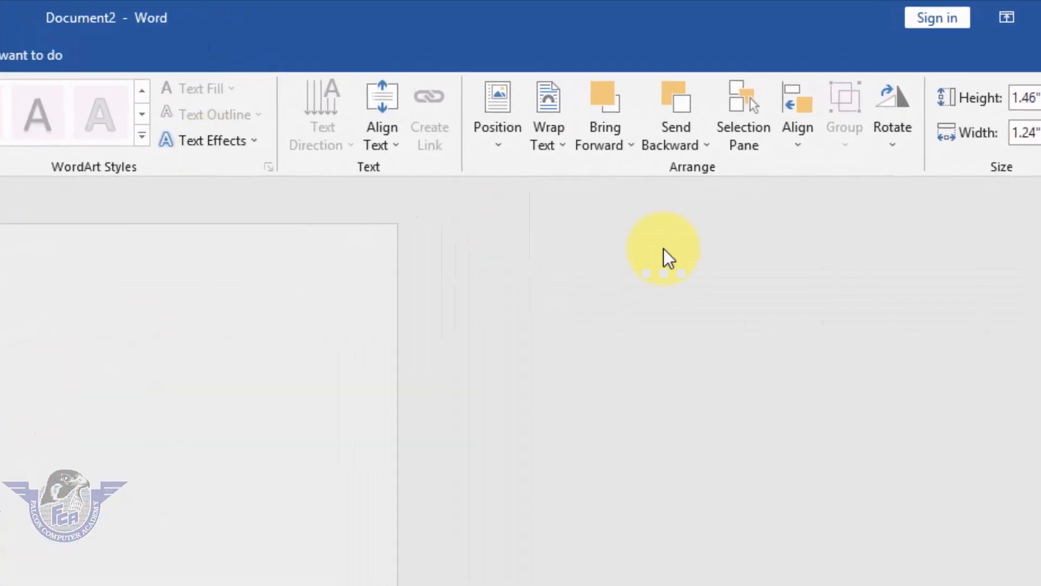
pyautogui.click(680, 106)
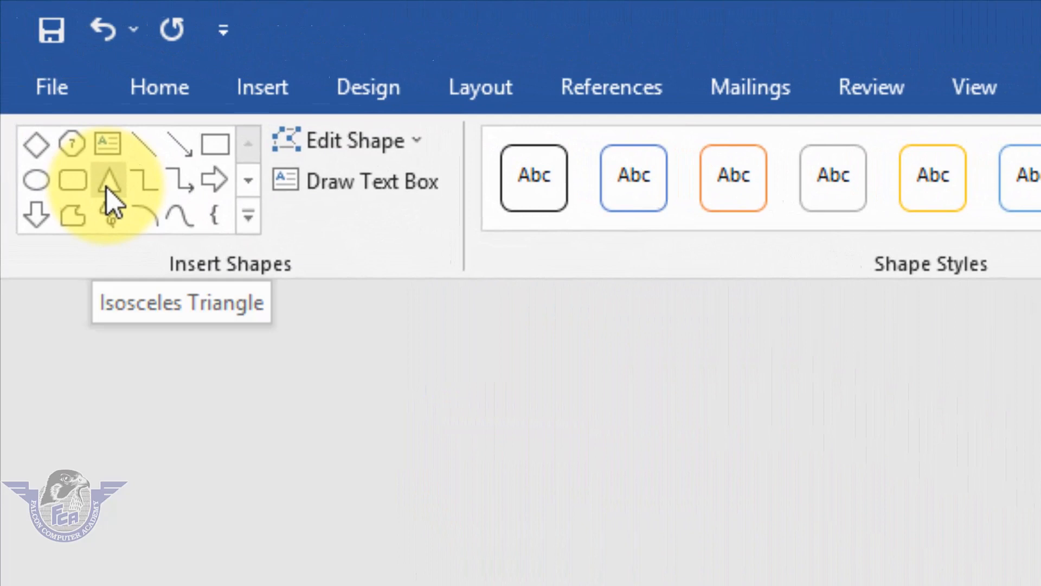
# Draw an isosceles triangle near the page's bottom-right corner, remove its outline and fill it with gold-orange
pyautogui.click(107, 188)
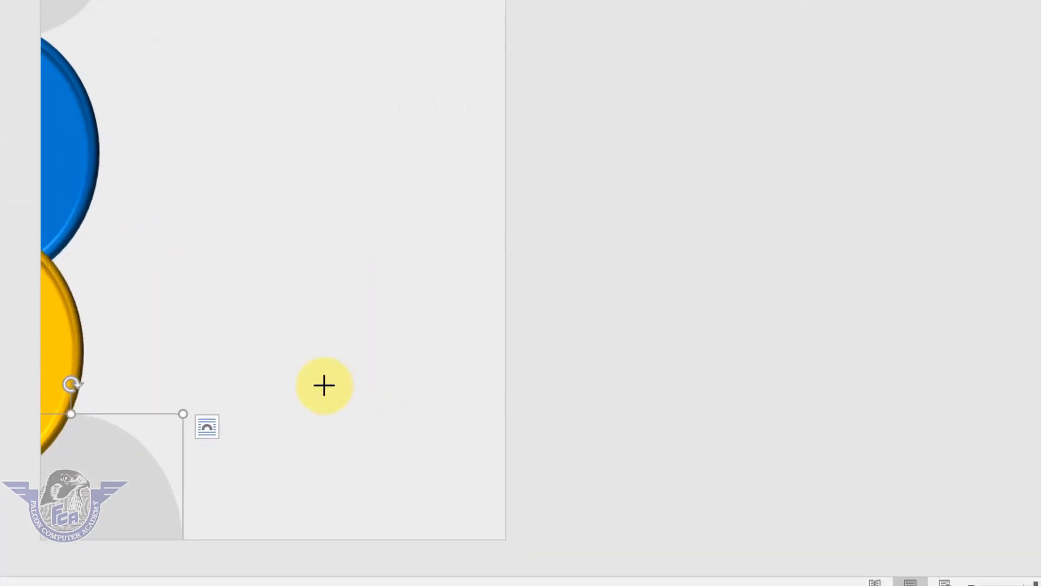
pyautogui.moveTo(319, 381); pyautogui.dragTo(469, 536)
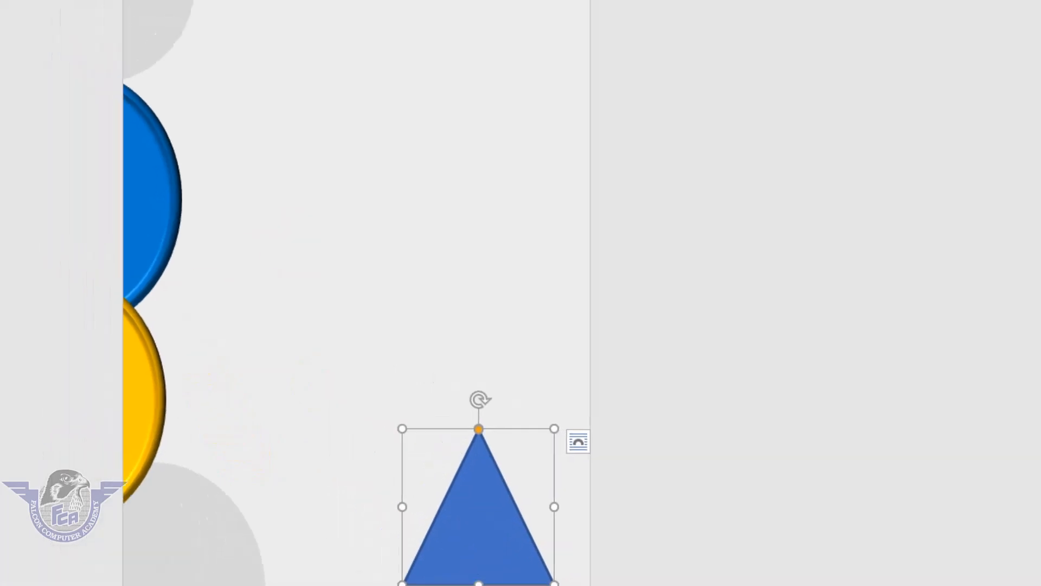
pyautogui.click(641, 61)
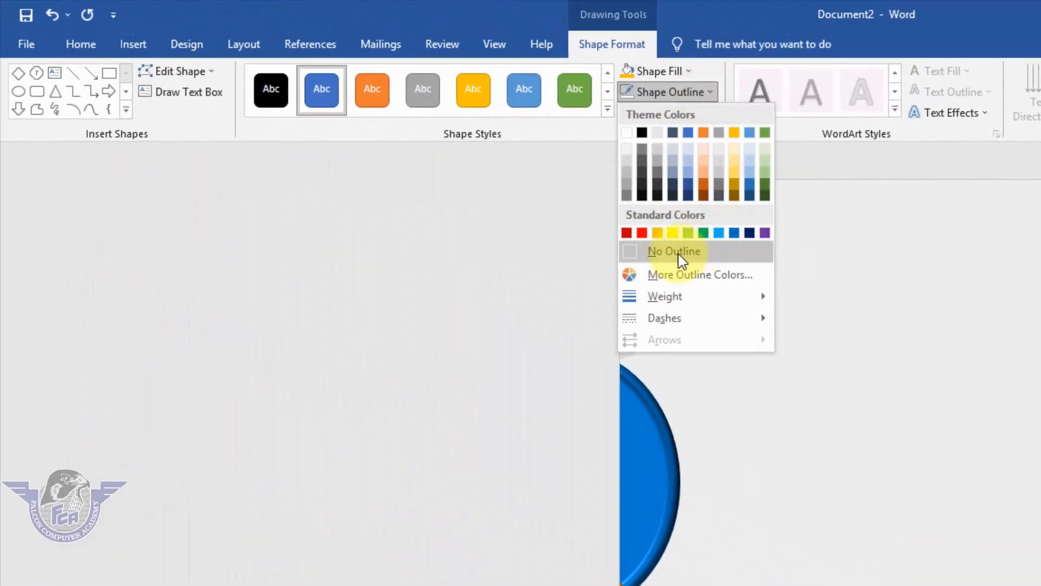
pyautogui.click(678, 252)
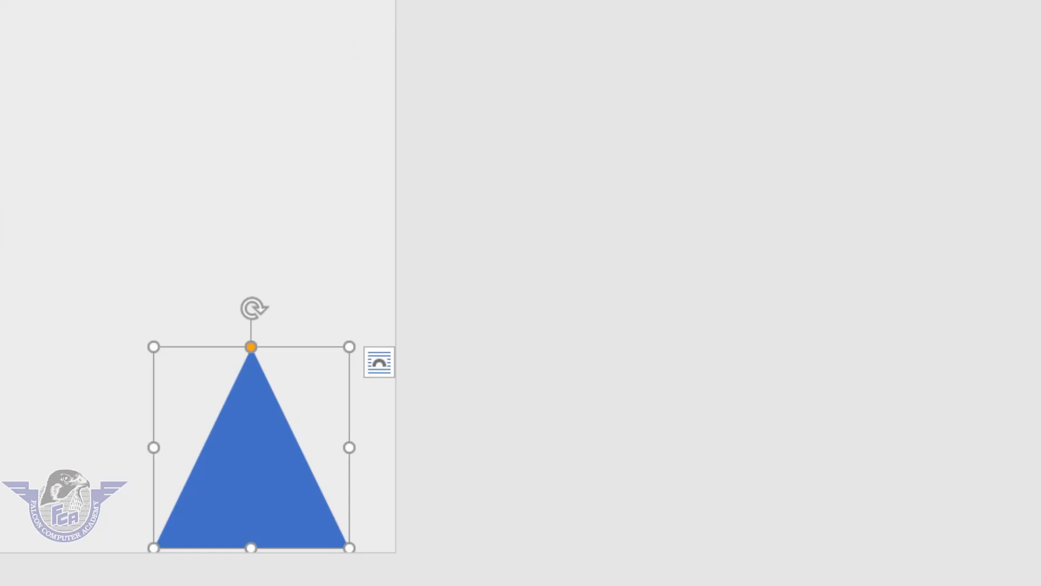
pyautogui.click(467, 57)
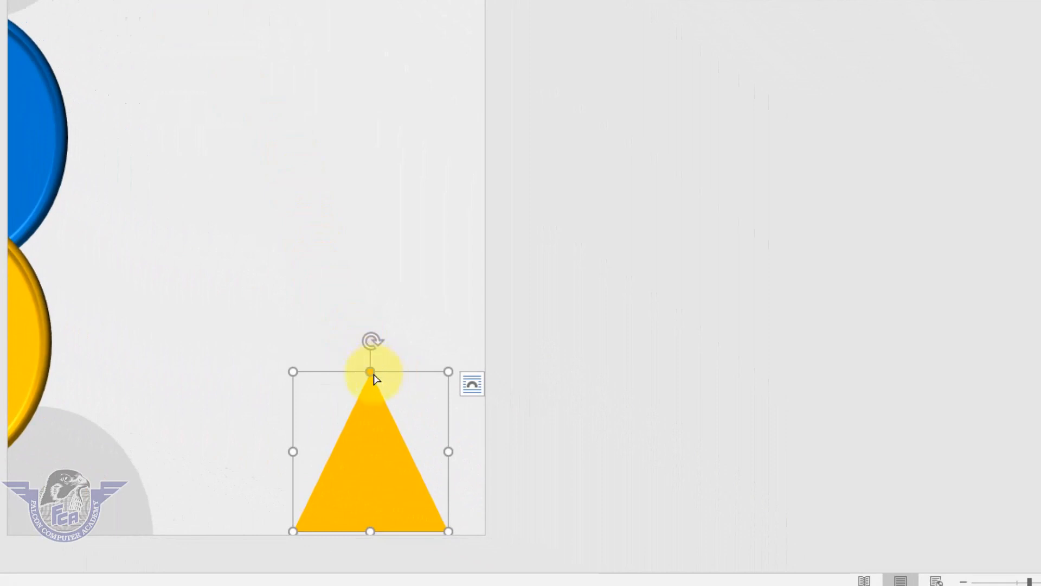
# Skew the triangle's apex fully to the right and edit its points to bend the slanted side into an inward curve
pyautogui.moveTo(372, 374); pyautogui.dragTo(470, 401)
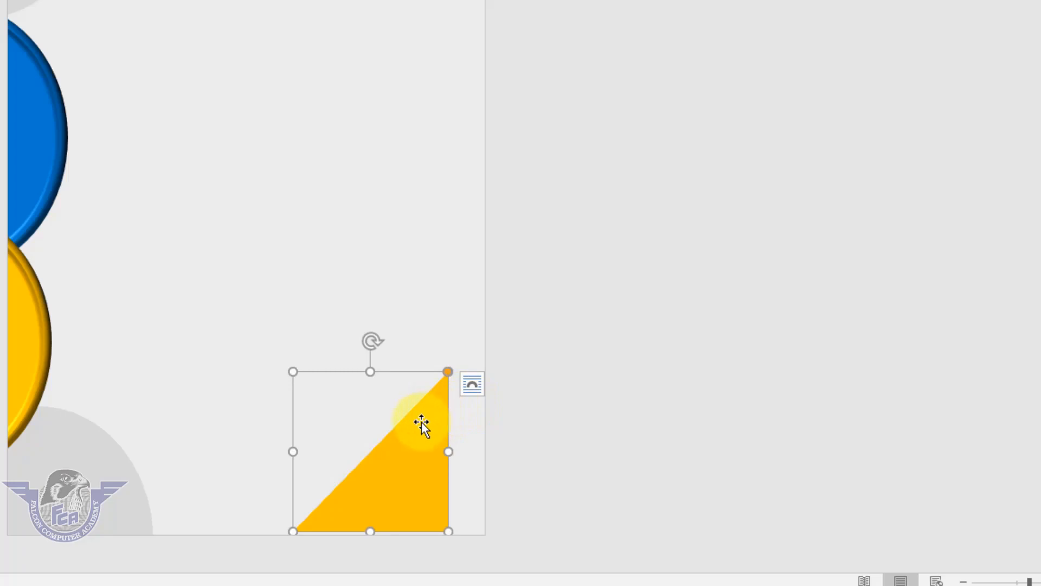
pyautogui.rightClick(421, 422)
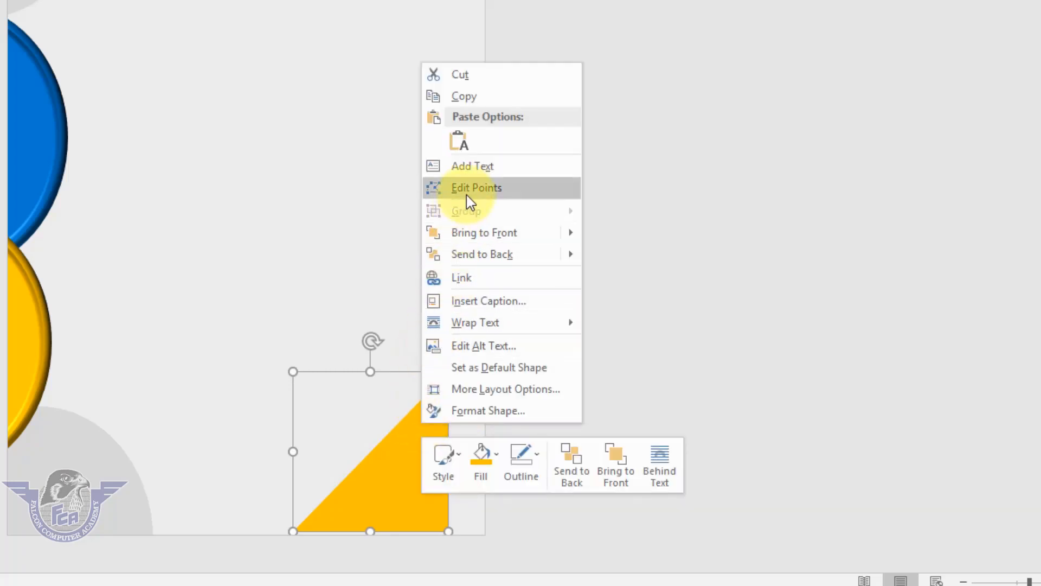
pyautogui.click(470, 190)
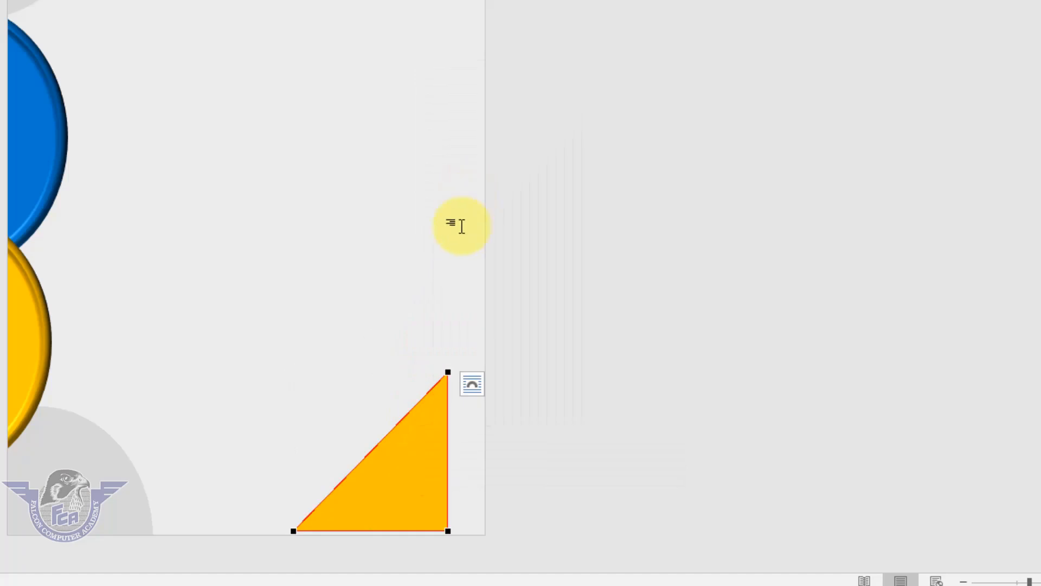
pyautogui.click(449, 373)
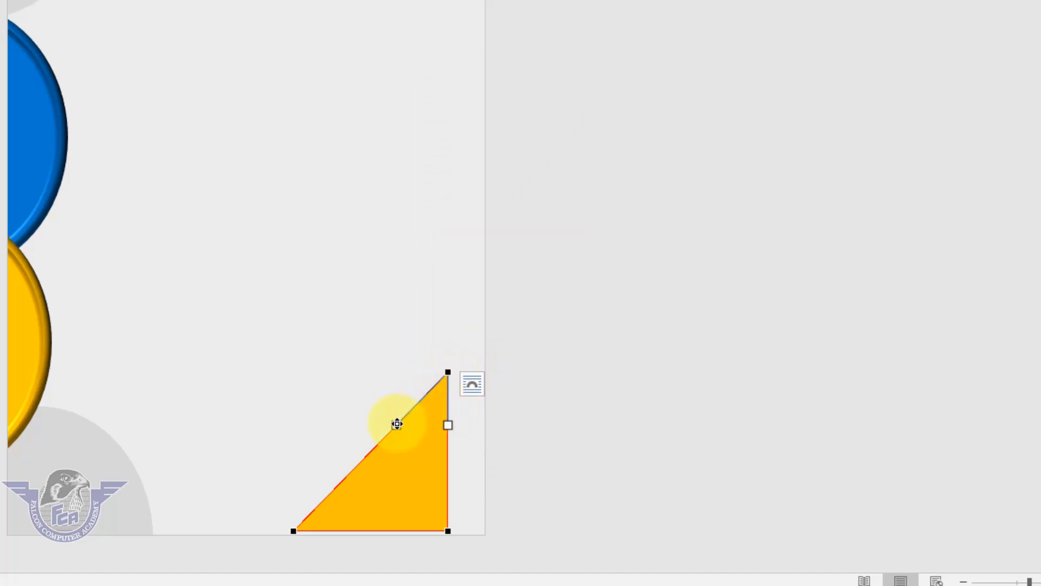
pyautogui.moveTo(397, 423); pyautogui.dragTo(442, 483)
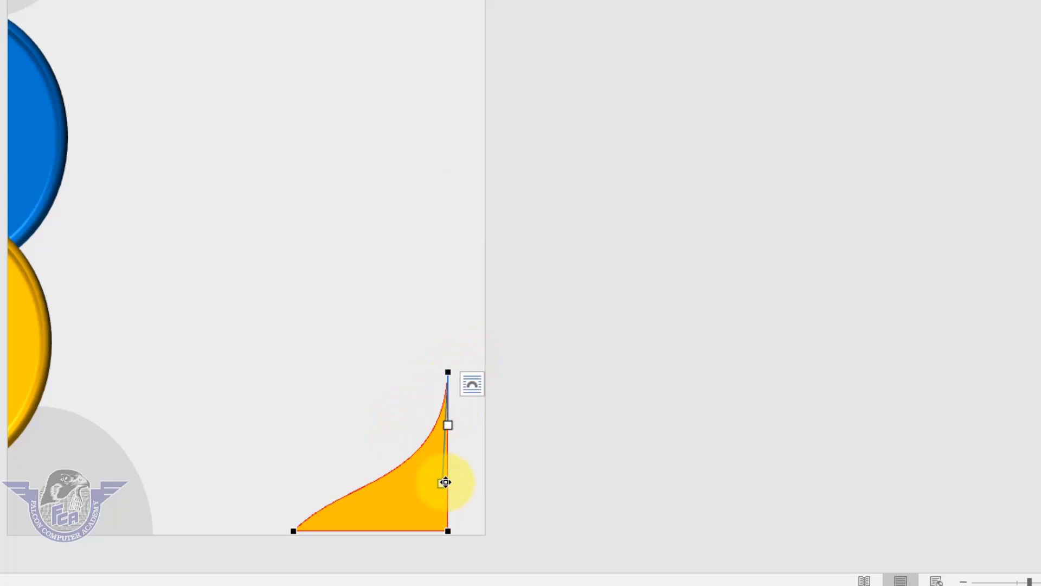
pyautogui.click(294, 533)
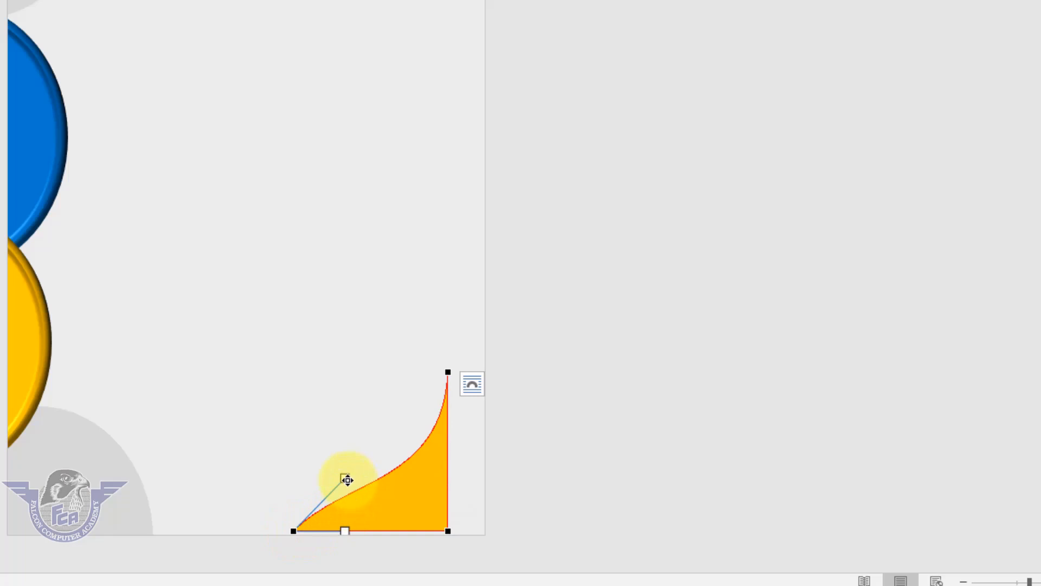
pyautogui.moveTo(346, 480); pyautogui.dragTo(390, 521)
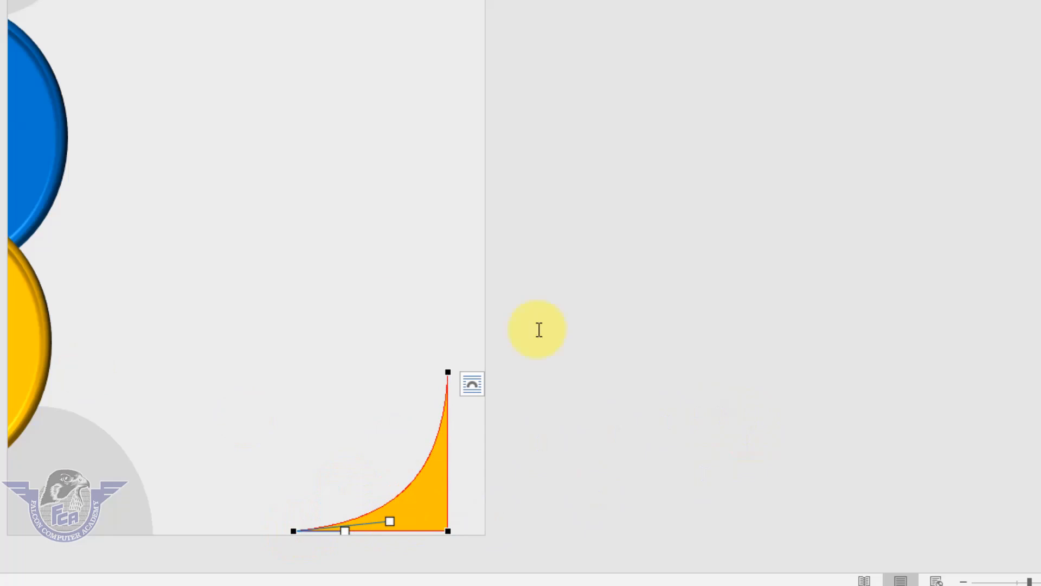
pyautogui.click(432, 499)
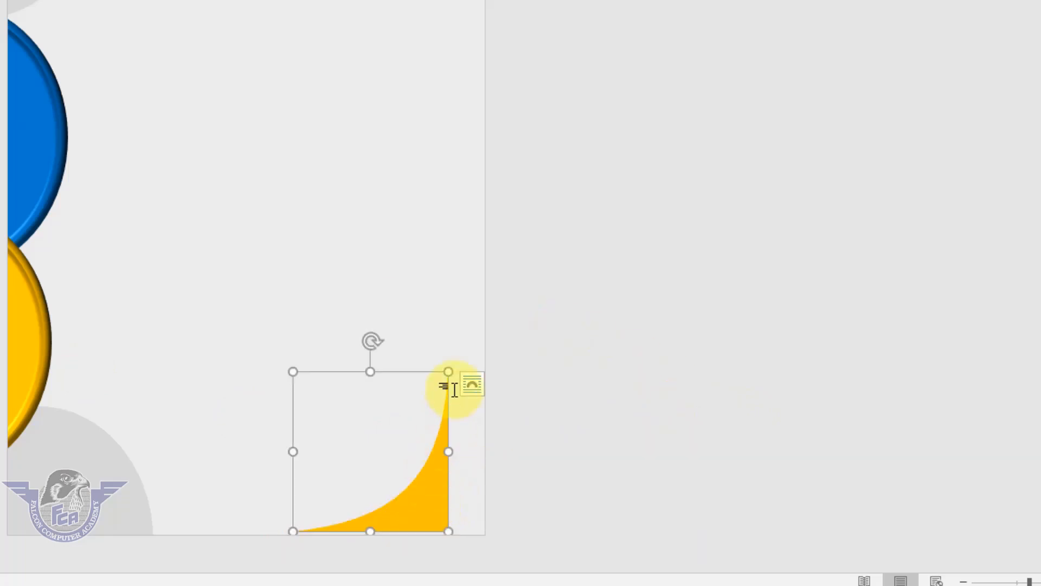
# Enlarge the curved gold triangle and reposition it over the page's bottom-right corner
pyautogui.moveTo(451, 372); pyautogui.dragTo(537, 259)
pyautogui.moveTo(467, 503); pyautogui.dragTo(424, 529)
pyautogui.click(562, 442)
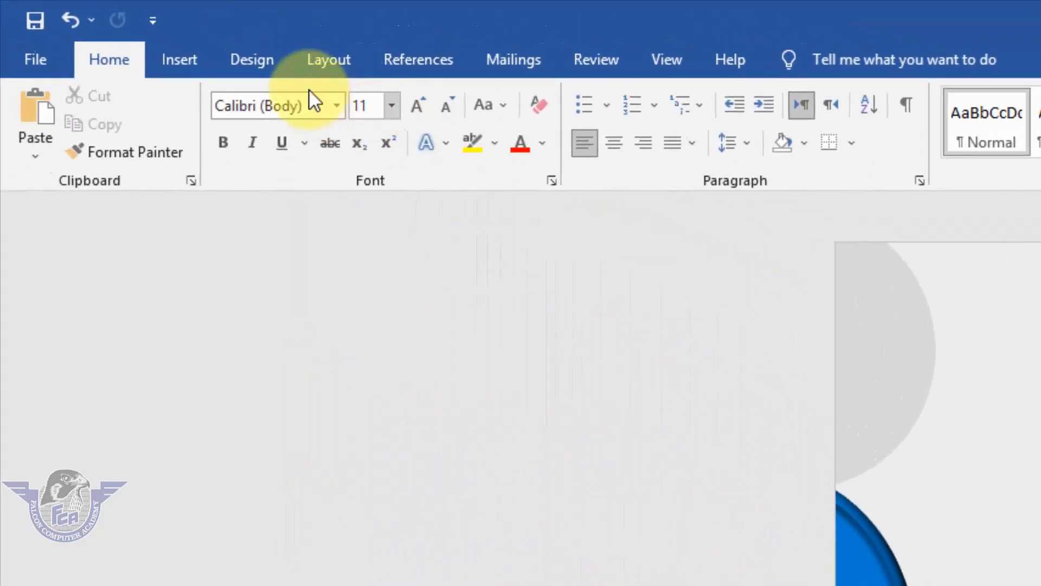
# Draw a perfect circle with the Oval shape near the top of the page and center it horizontally
pyautogui.click(180, 66)
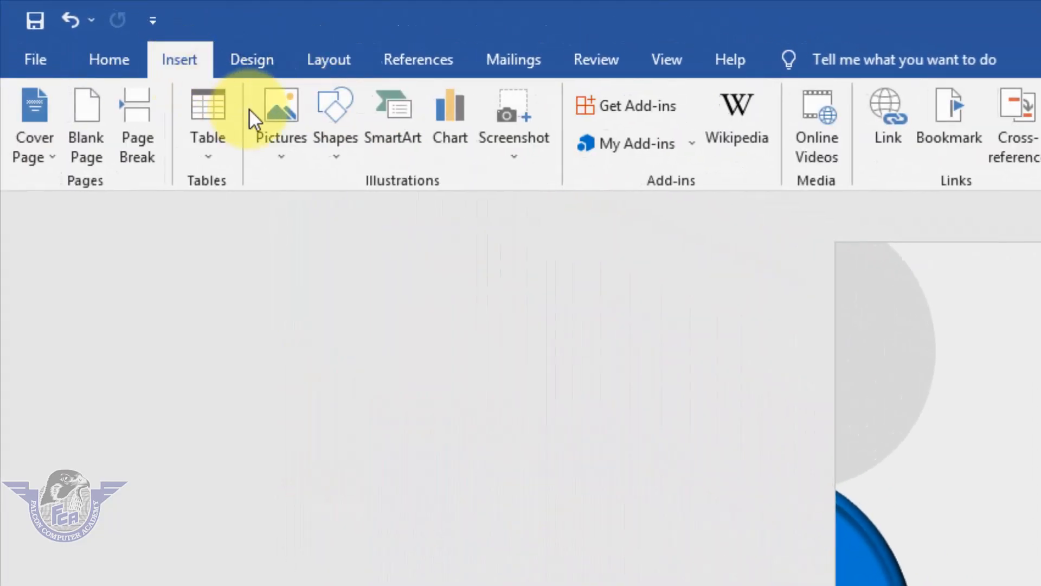
pyautogui.click(348, 160)
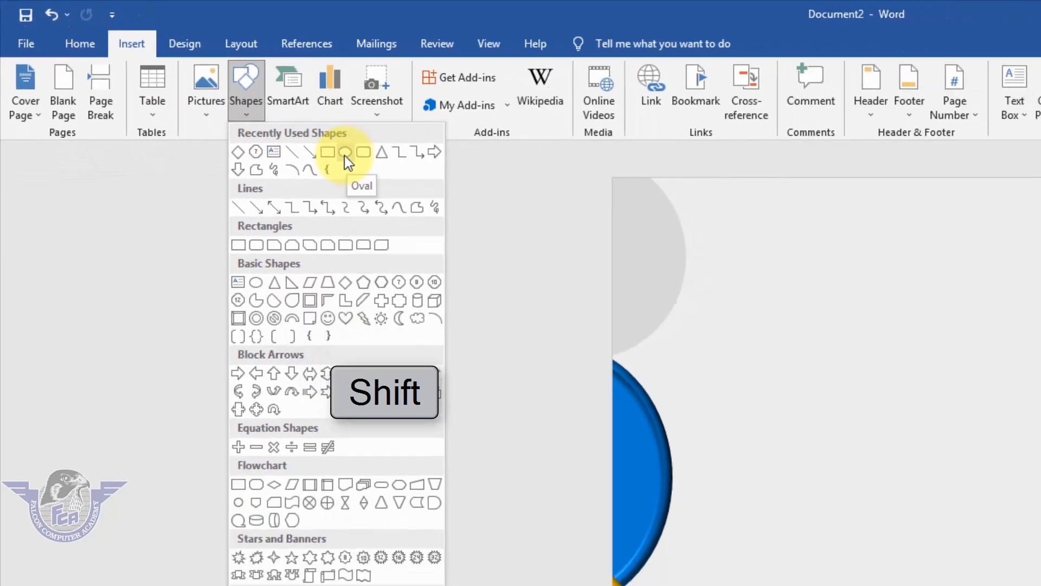
pyautogui.click(344, 155)
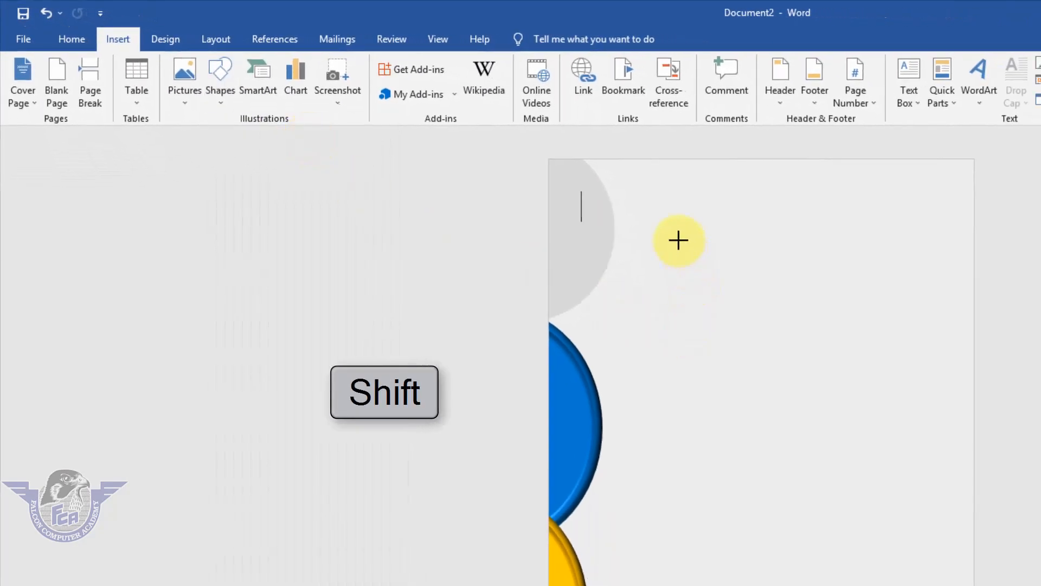
pyautogui.moveTo(672, 223); pyautogui.dragTo(811, 401)
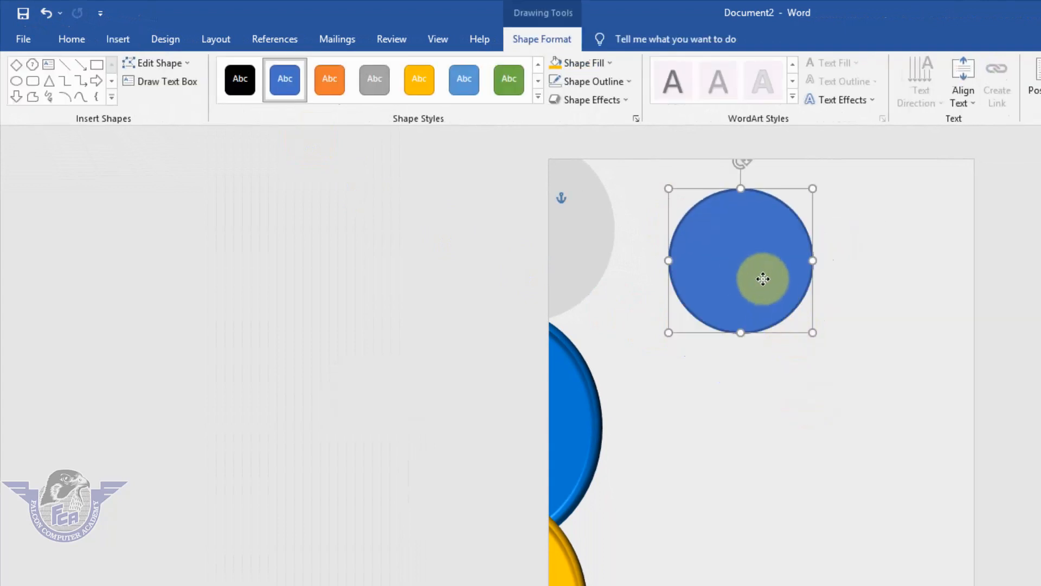
pyautogui.moveTo(764, 279); pyautogui.dragTo(785, 281)
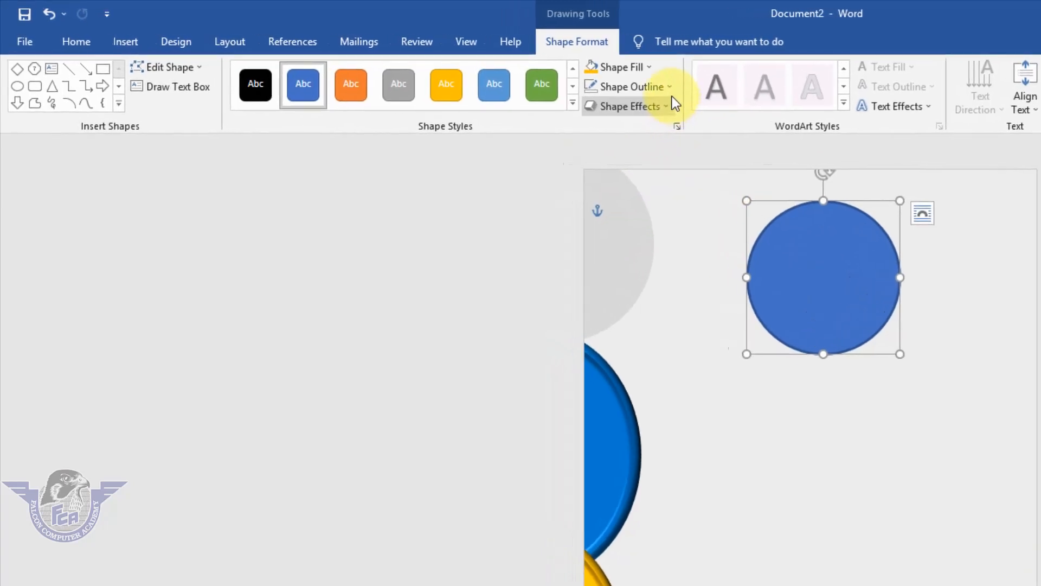
# Remove the new circle's outline and apply the Preset 1 shape effect to it
pyautogui.click(671, 87)
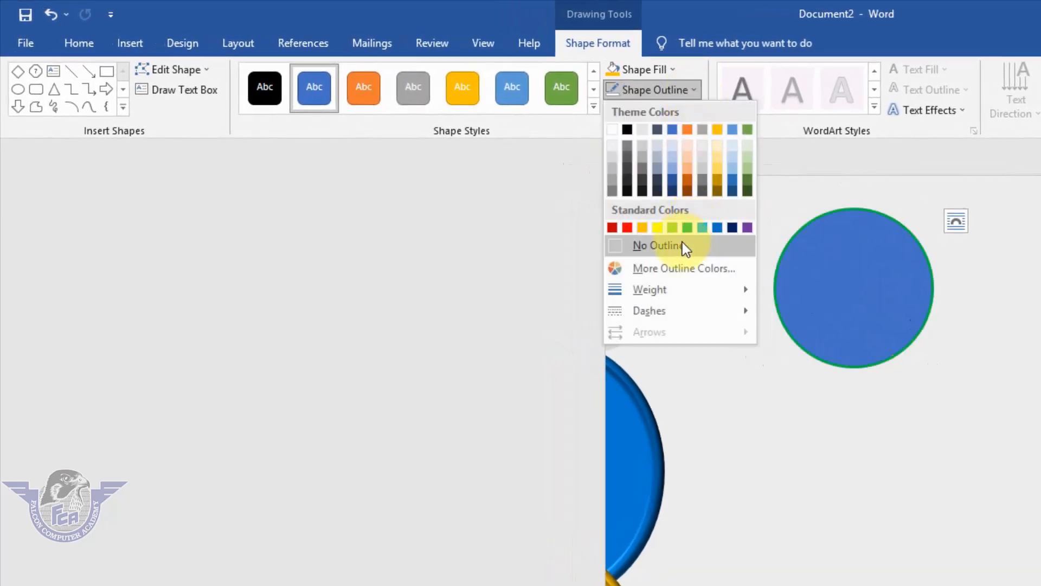
pyautogui.click(657, 234)
pyautogui.click(687, 114)
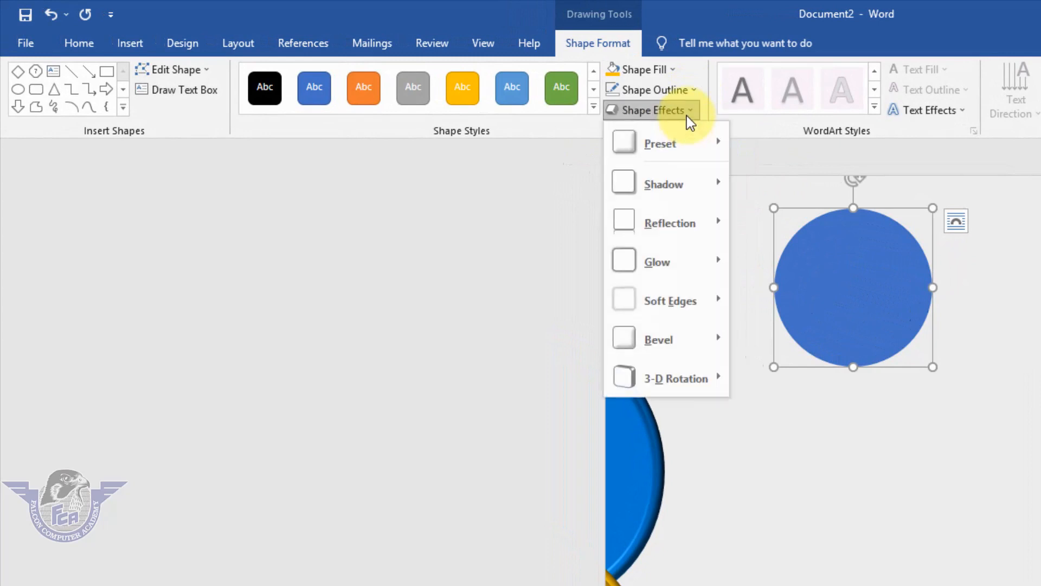
pyautogui.moveTo(677, 341)
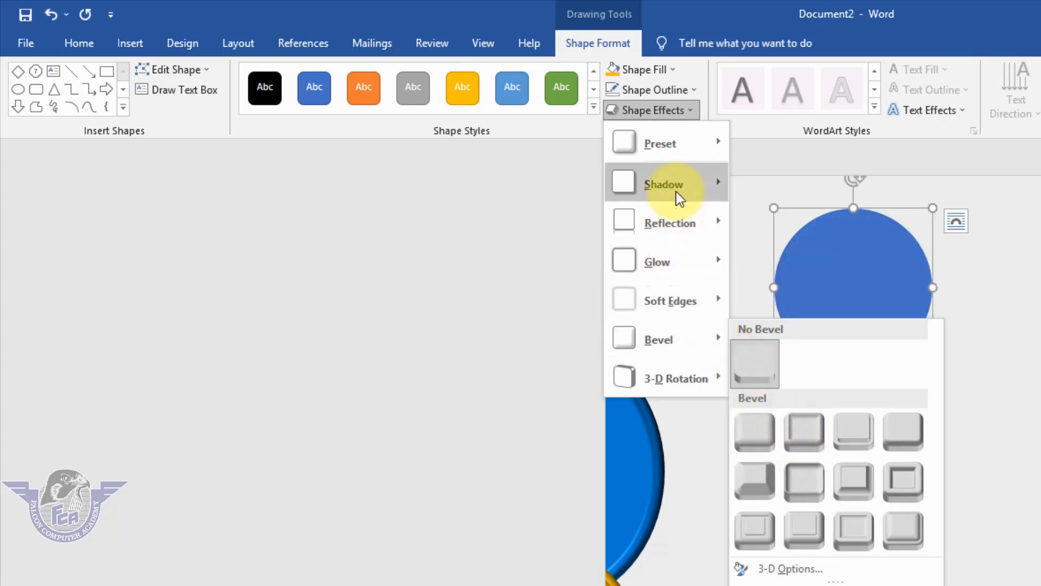
pyautogui.moveTo(679, 193)
pyautogui.moveTo(684, 146)
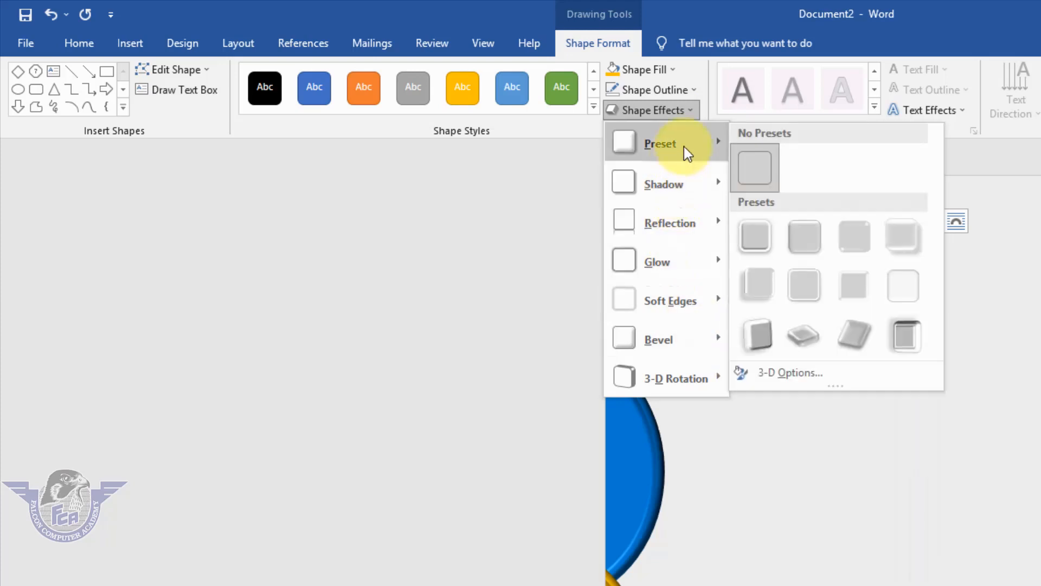
pyautogui.click(753, 240)
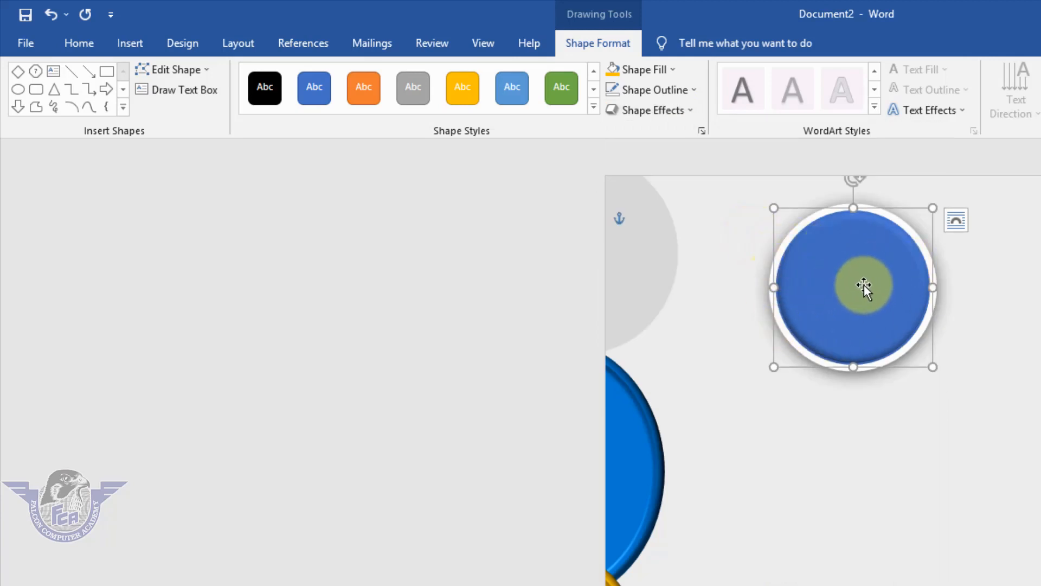
# Fill the circle with picture 06 from the desktop's "passport size images" folder, working offline
pyautogui.click(676, 73)
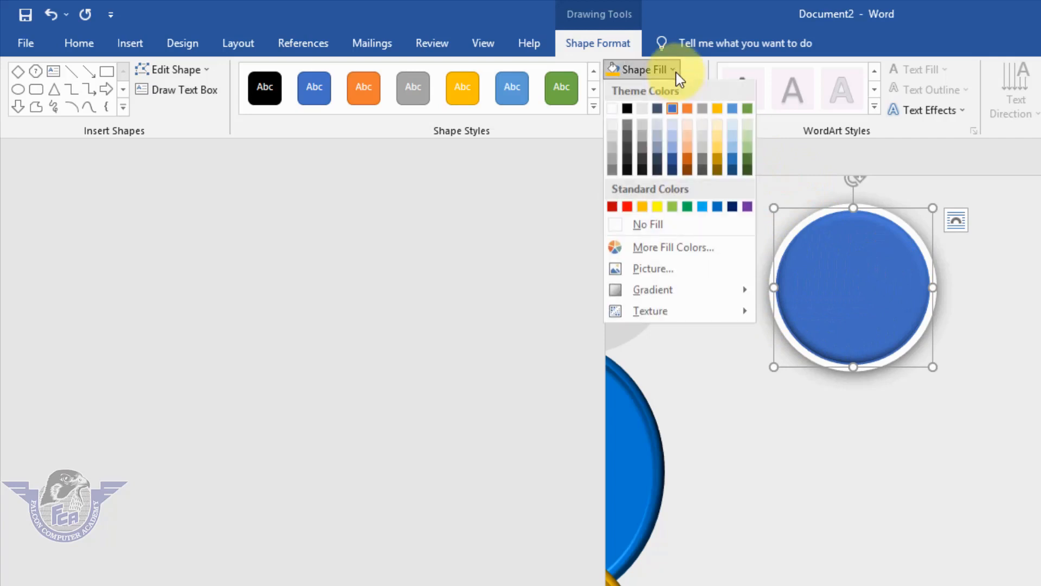
pyautogui.click(675, 268)
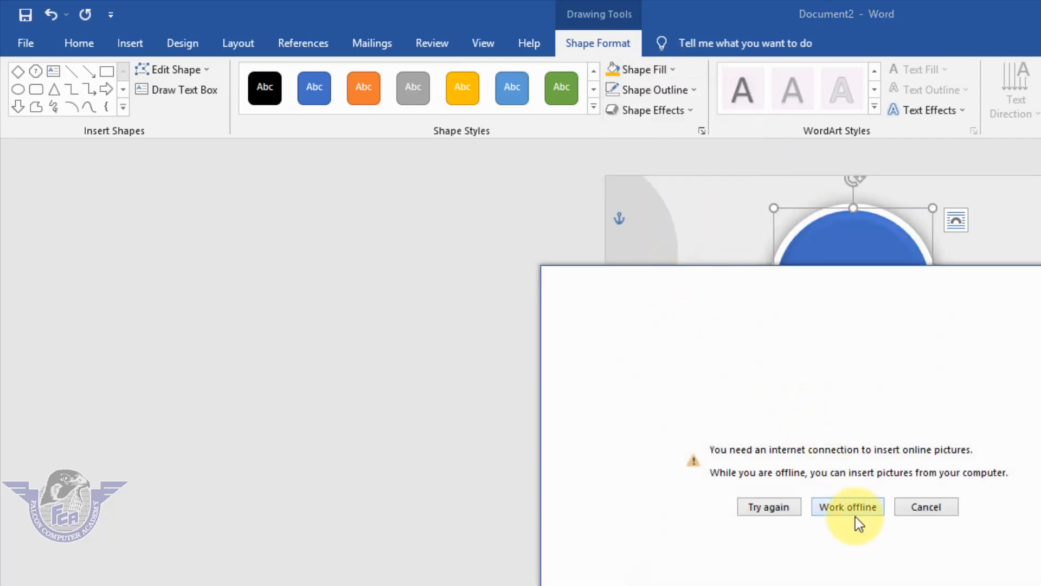
pyautogui.click(857, 513)
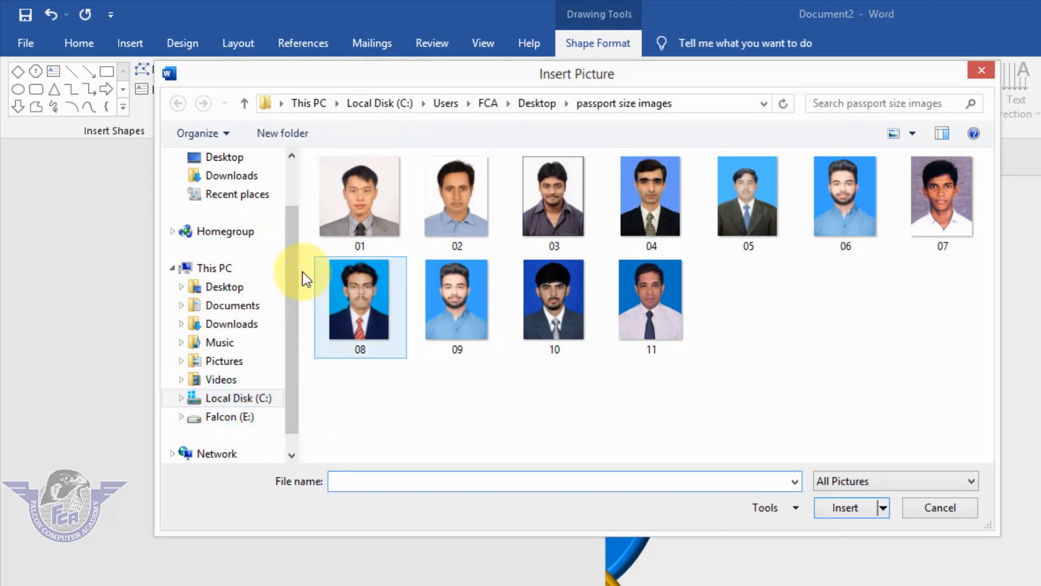
pyautogui.click(227, 158)
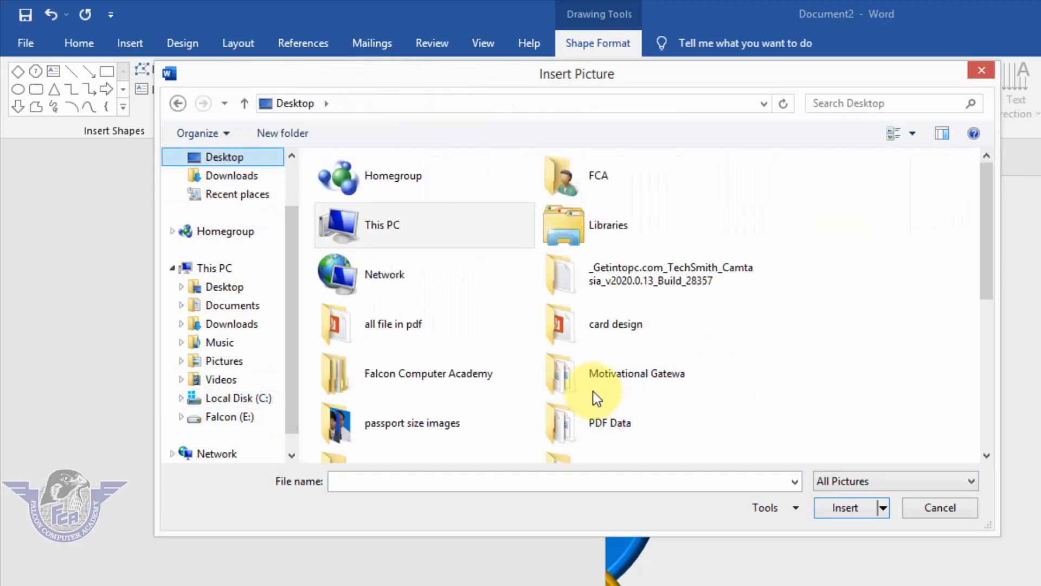
pyautogui.doubleClick(457, 425)
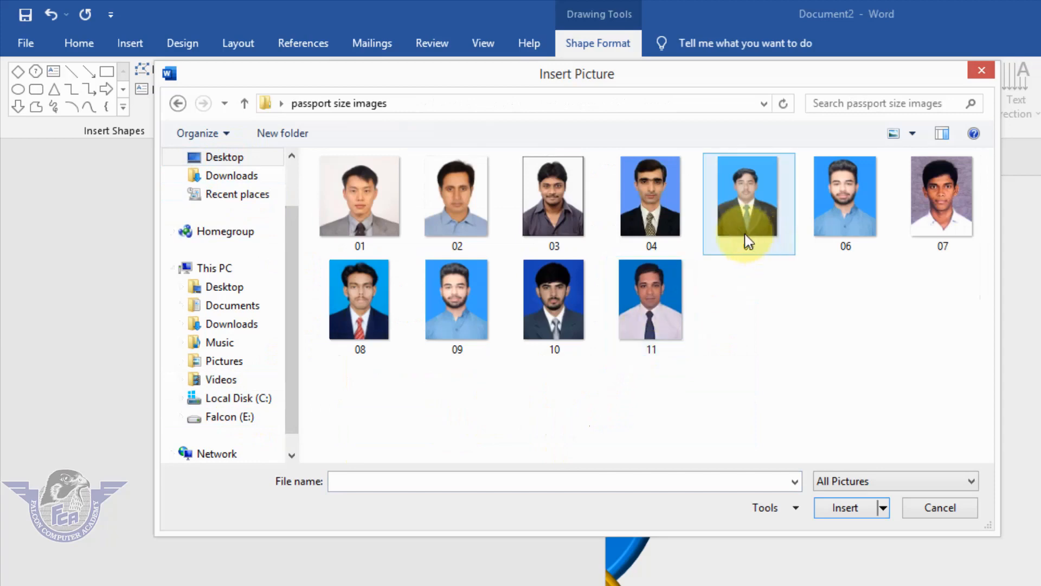
pyautogui.click(851, 197)
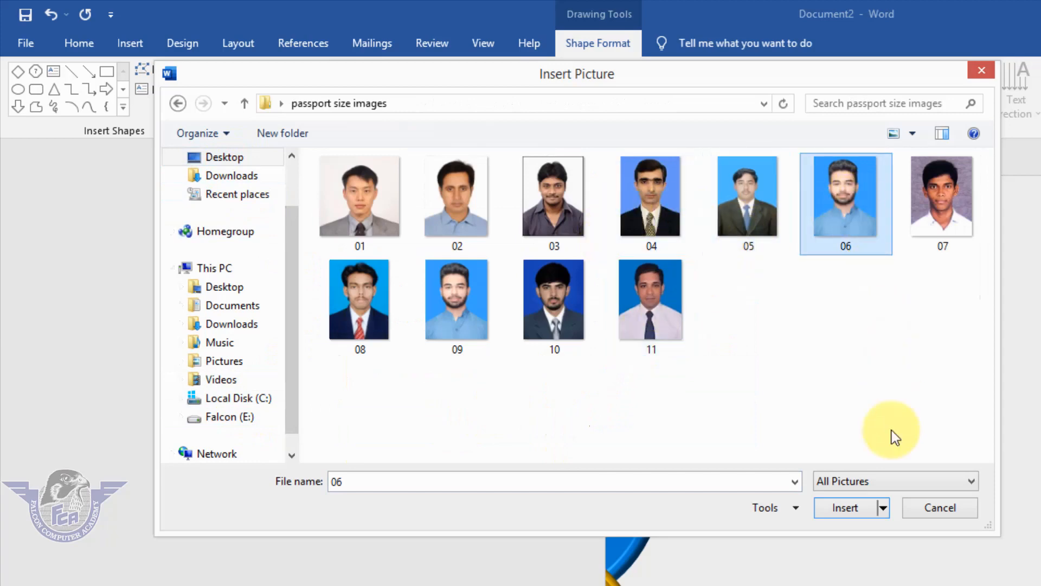
pyautogui.click(842, 509)
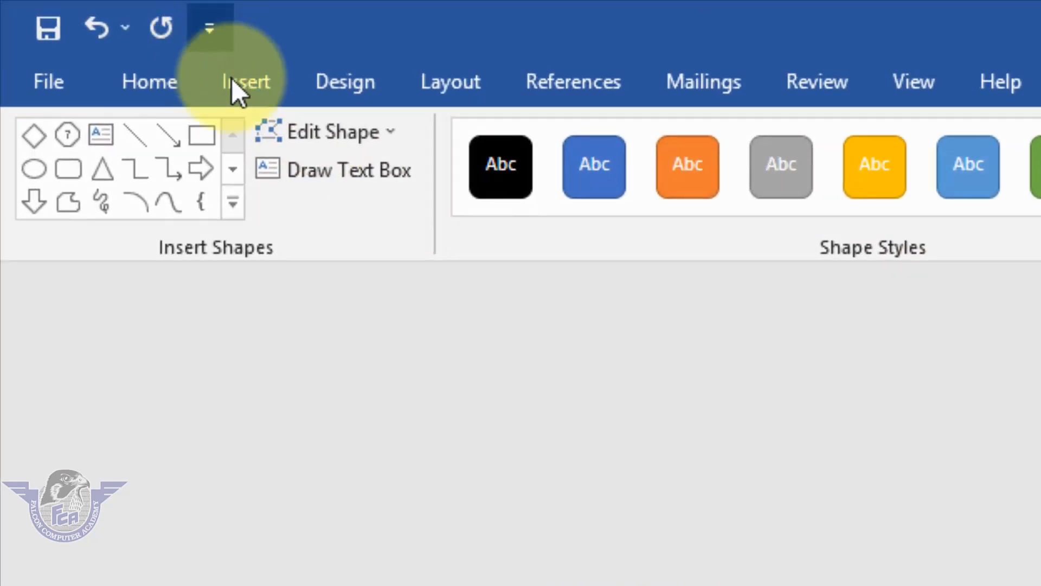
# Insert WordArt in the white style with a blue outline and move it below the circular photo
pyautogui.click(248, 89)
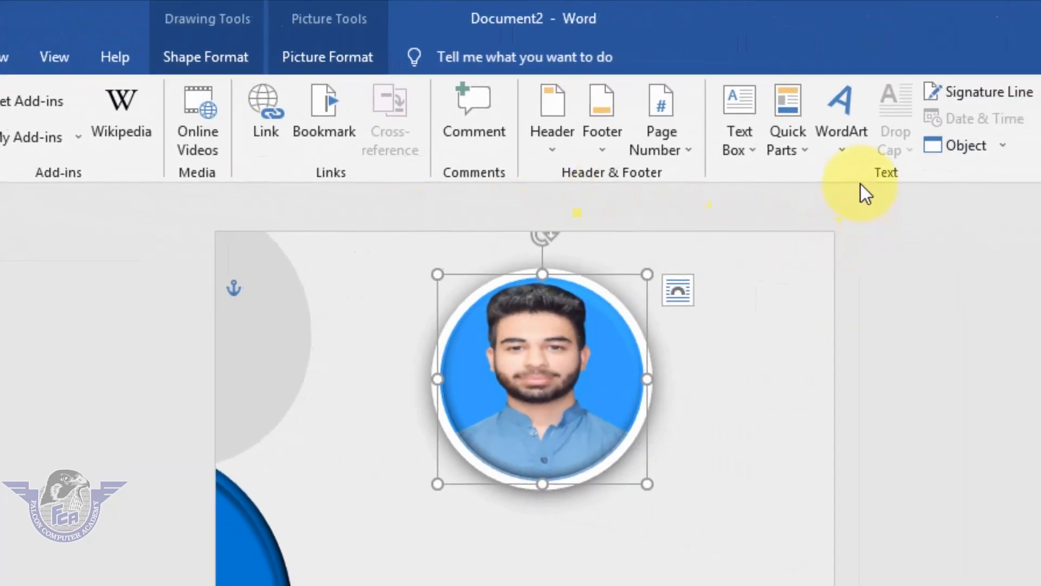
pyautogui.click(843, 151)
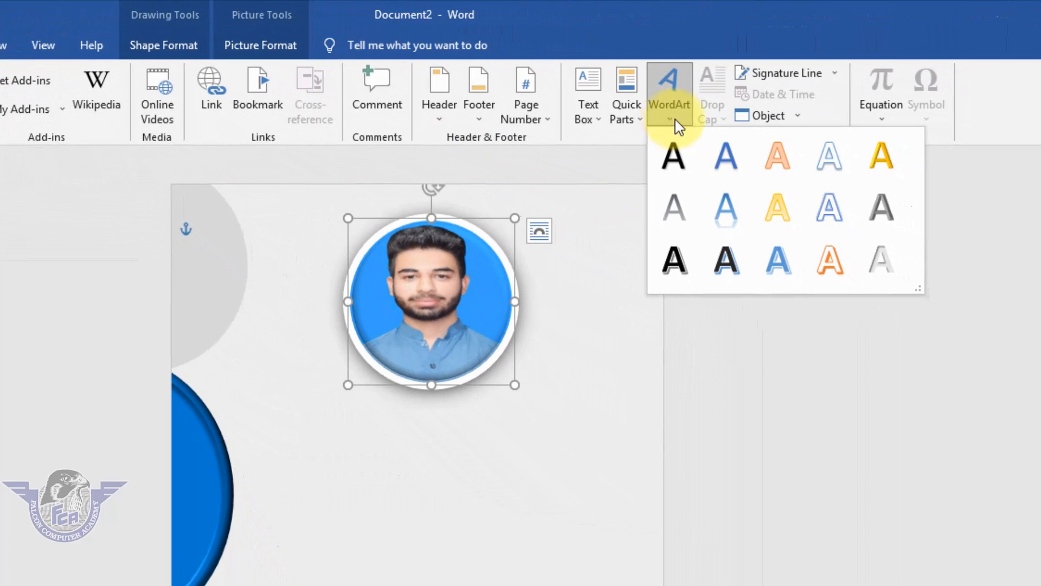
pyautogui.click(825, 159)
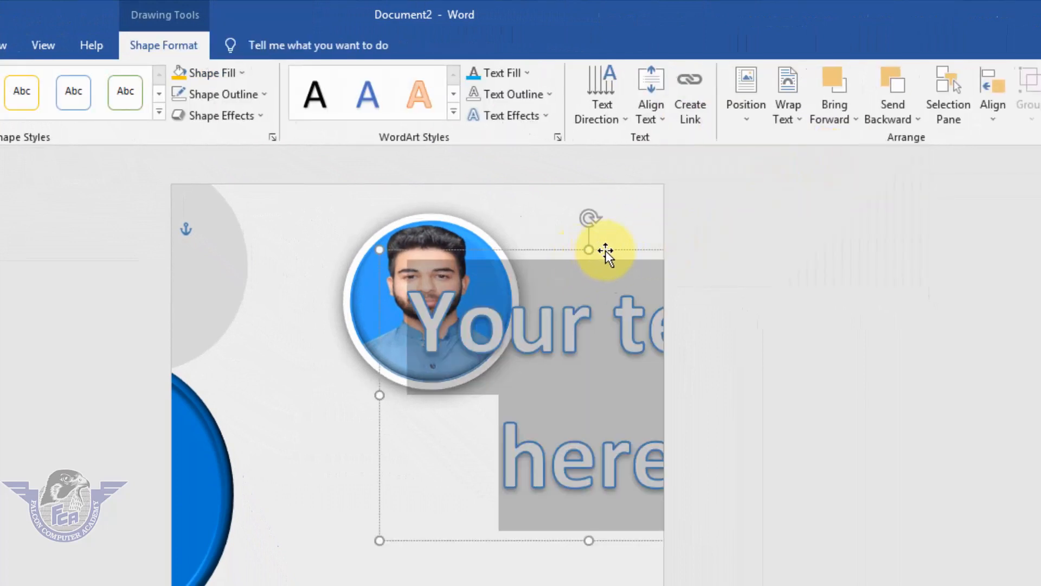
pyautogui.moveTo(604, 251); pyautogui.dragTo(443, 345)
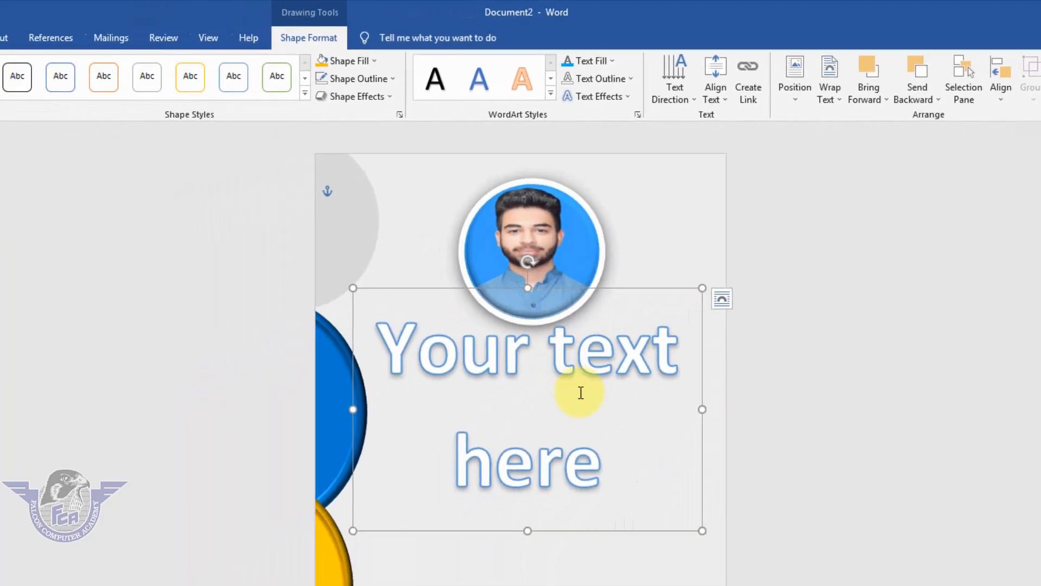
# Replace the WordArt placeholder text with the cardholder's full name and center the box under the photo
pyautogui.click(549, 386)
pyautogui.hotkey('ctrl', 'a')
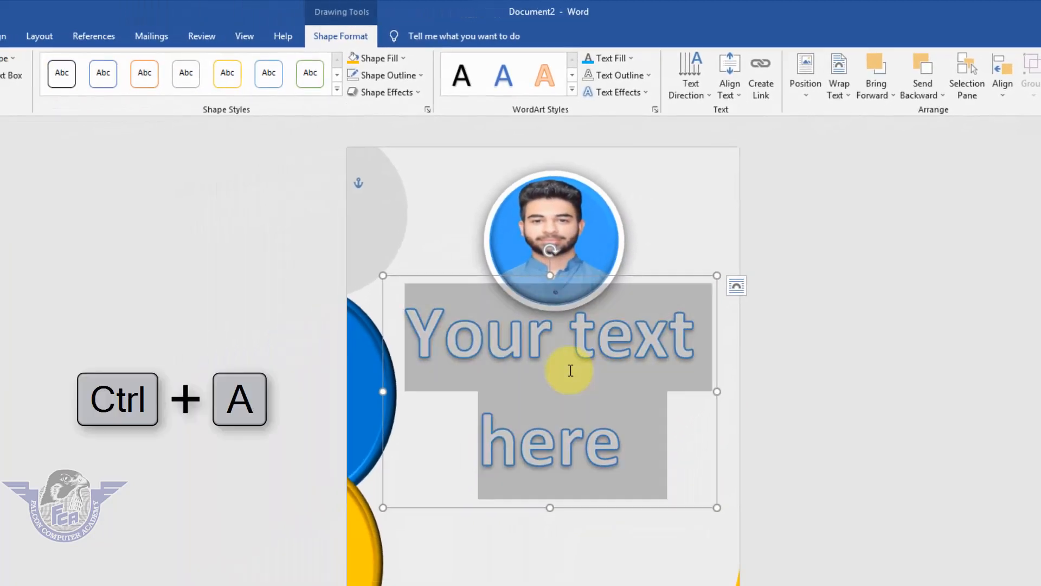
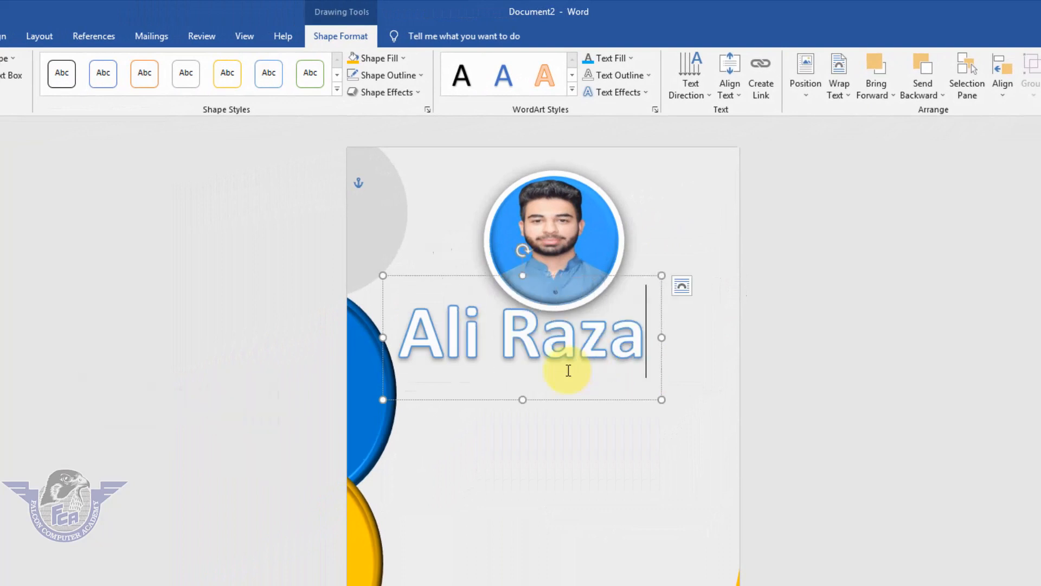
pyautogui.moveTo(583, 404); pyautogui.dragTo(616, 419)
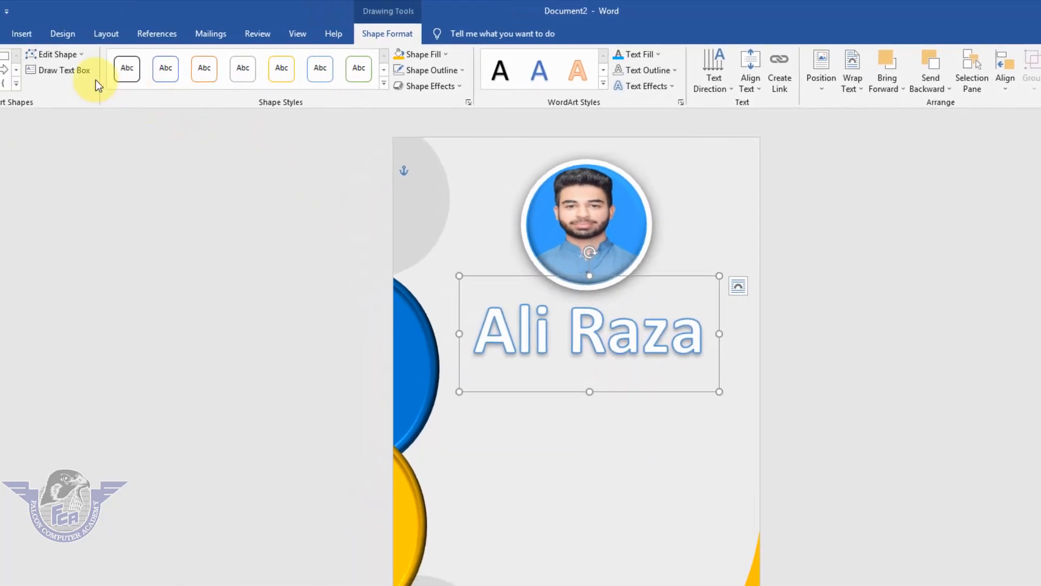
# Set the WordArt name's font to ARTHO Personal Use
pyautogui.click(64, 36)
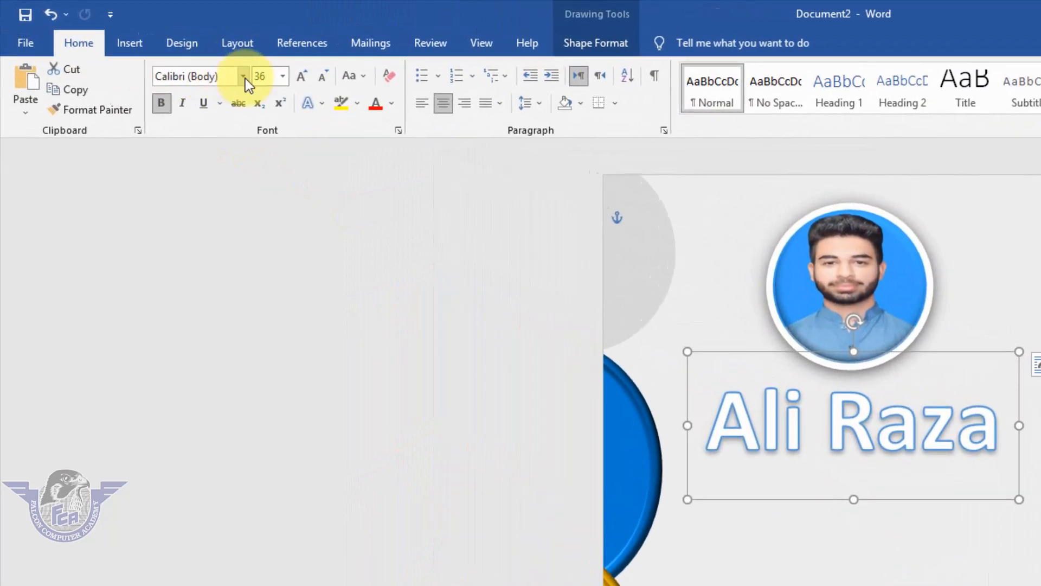
pyautogui.click(243, 76)
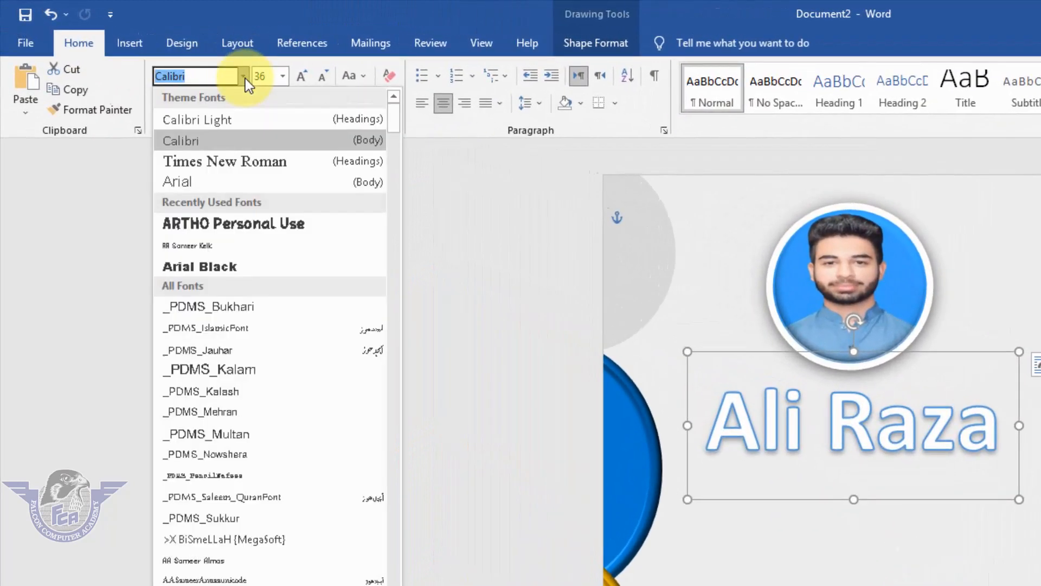
pyautogui.click(255, 222)
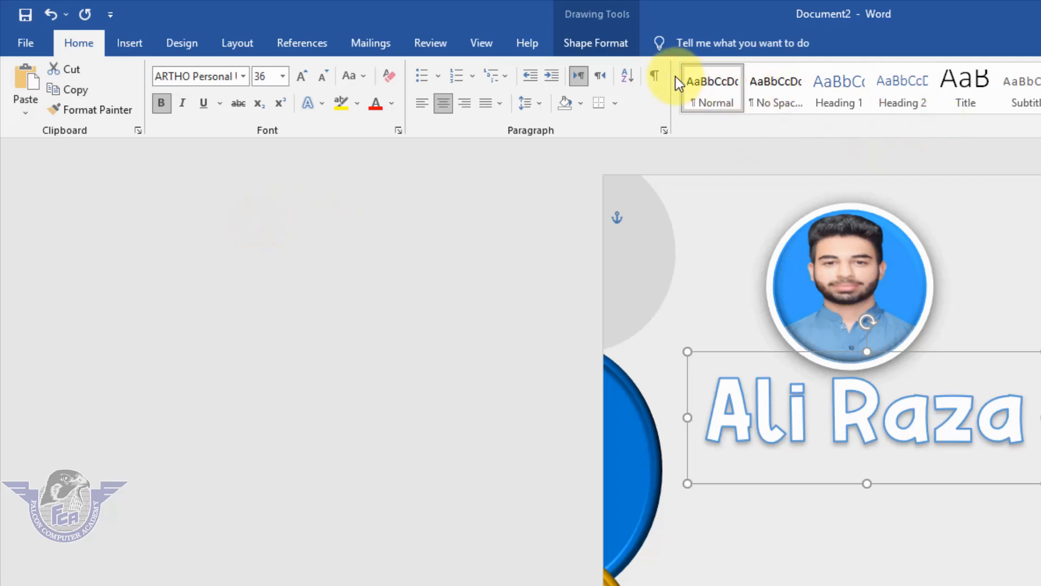
# Remove the text outline from the WordArt name and apply the Round bevel text effect
pyautogui.click(618, 53)
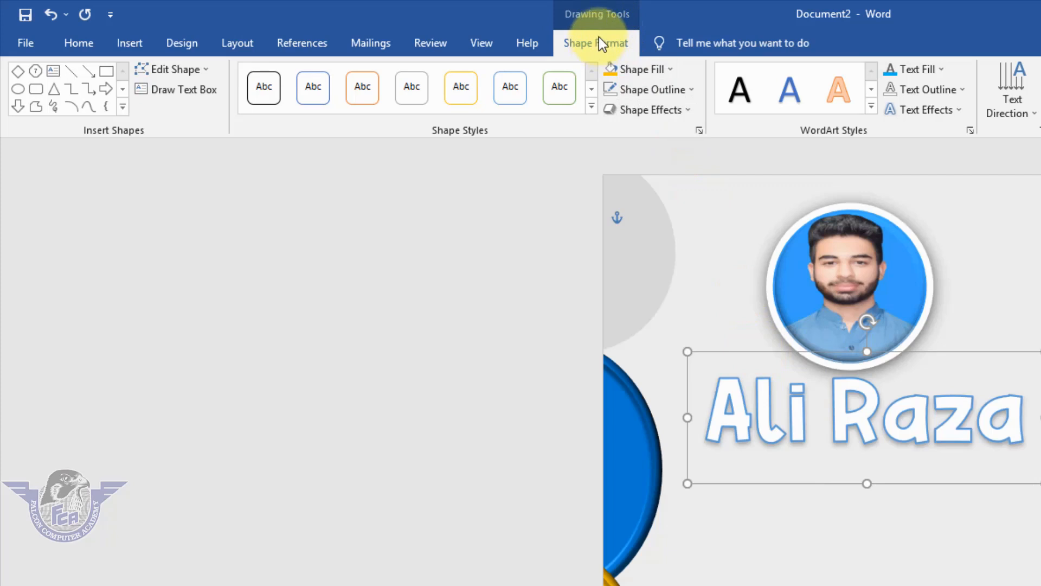
pyautogui.click(956, 91)
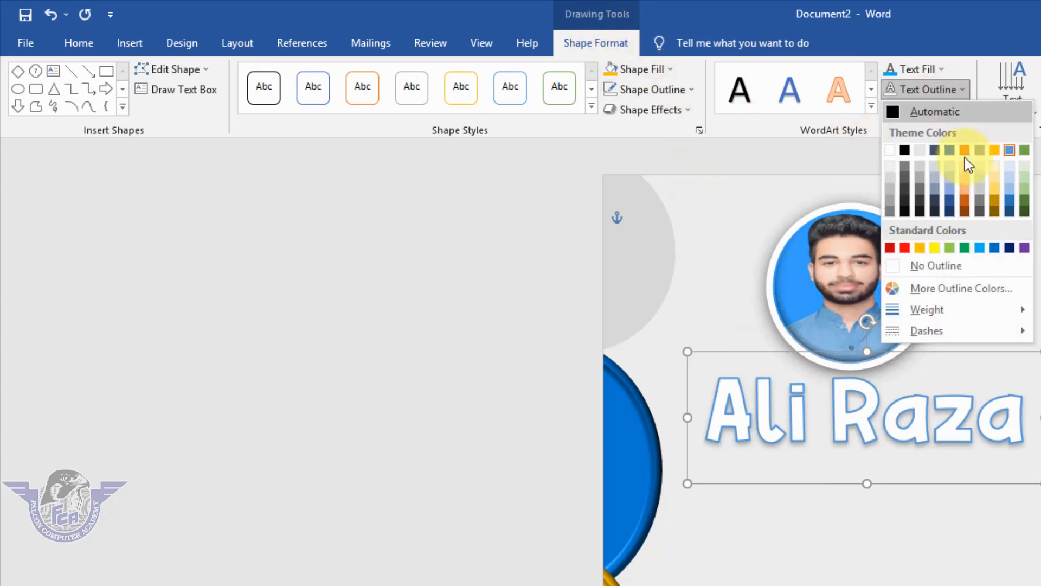
pyautogui.click(949, 264)
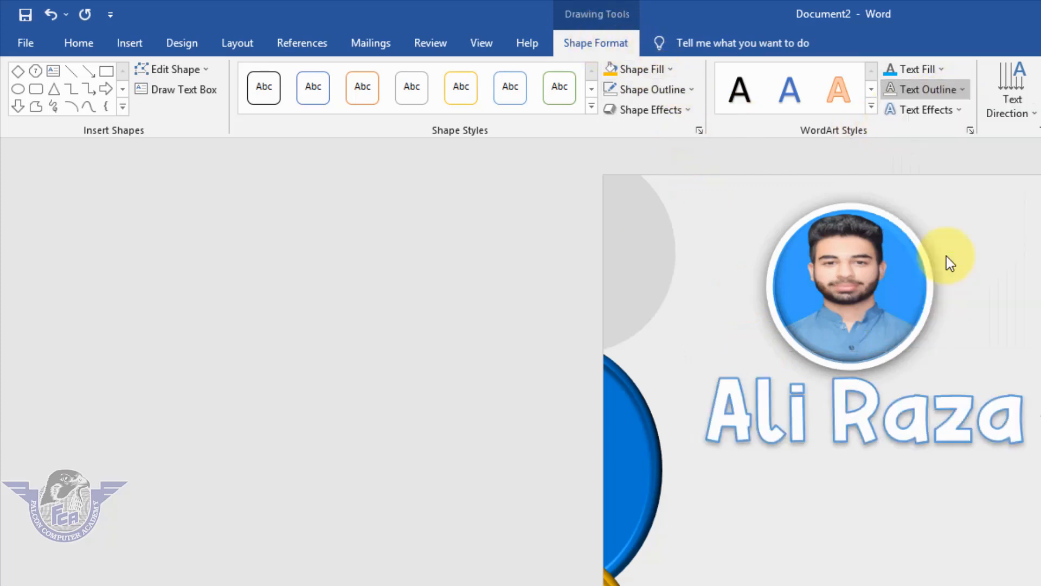
pyautogui.click(955, 113)
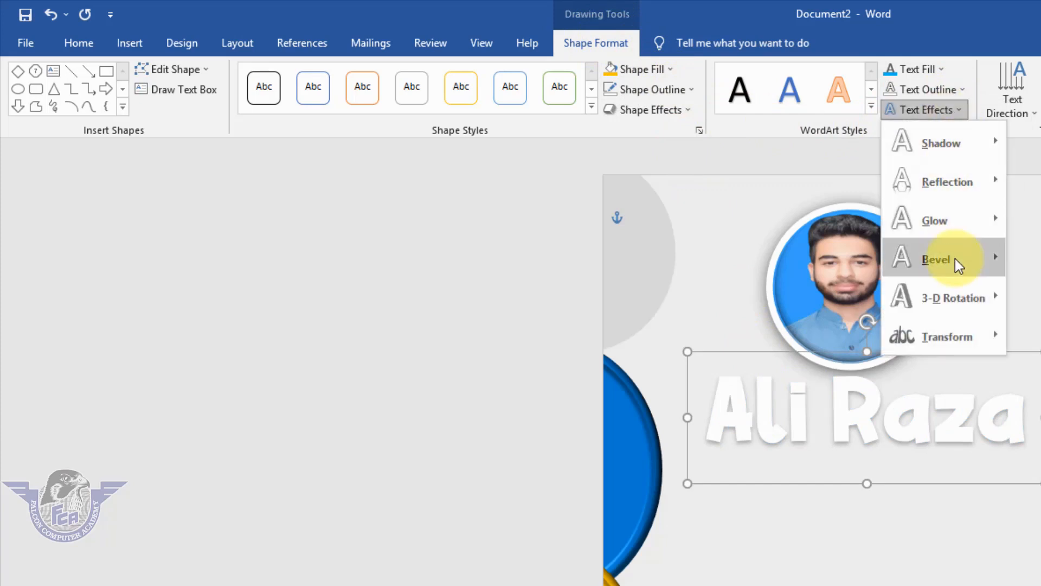
pyautogui.moveTo(959, 266)
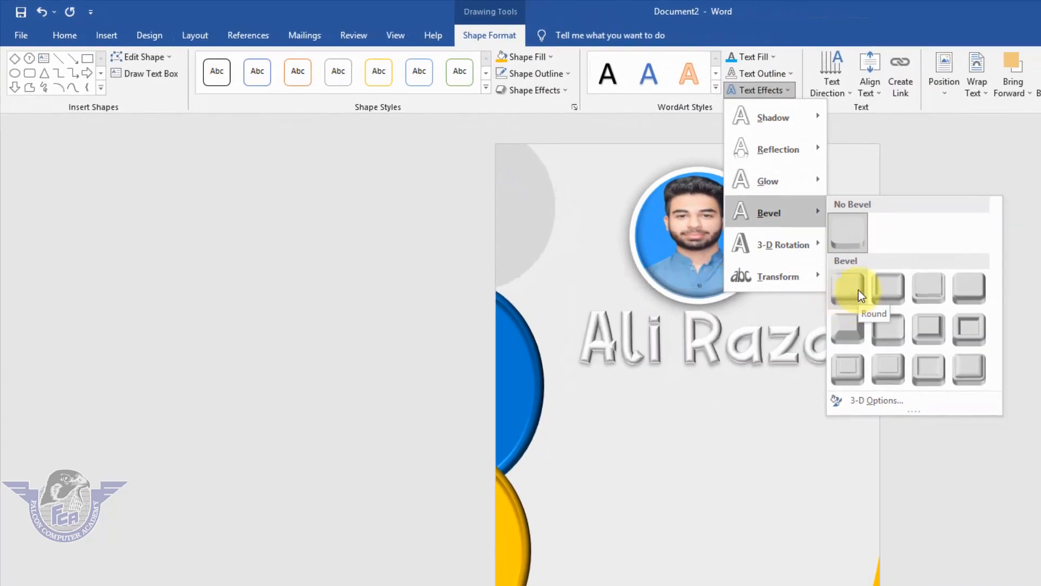
pyautogui.click(858, 291)
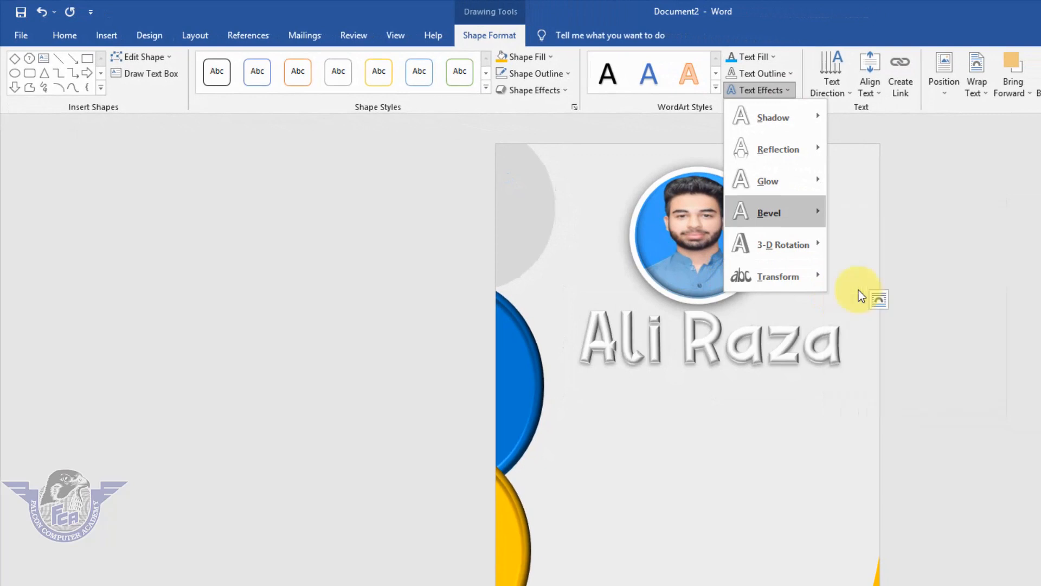
# Fill the letters of the WordArt name with light blue
pyautogui.click(739, 59)
pyautogui.click(801, 345)
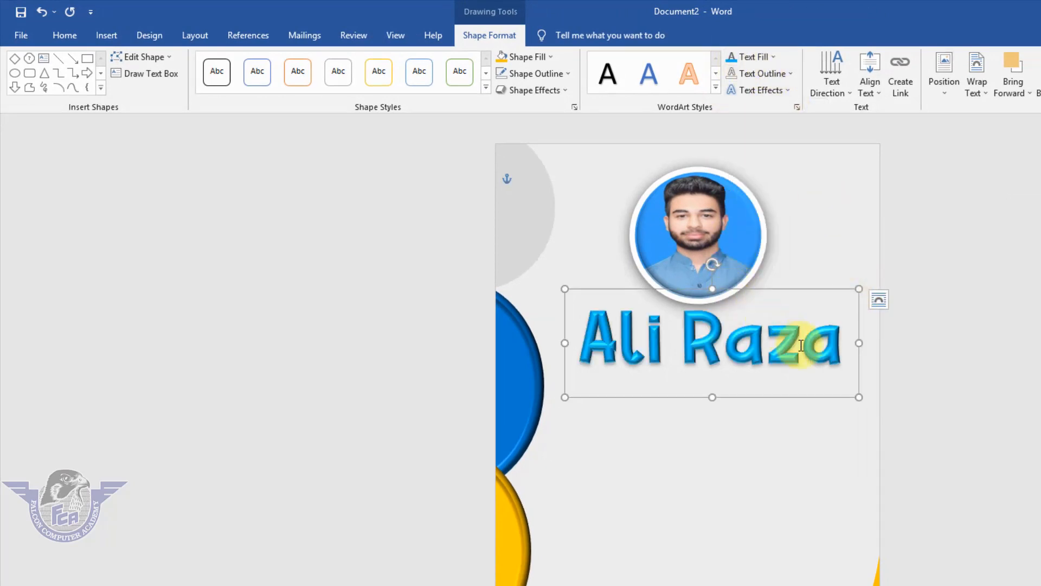
pyautogui.click(745, 345)
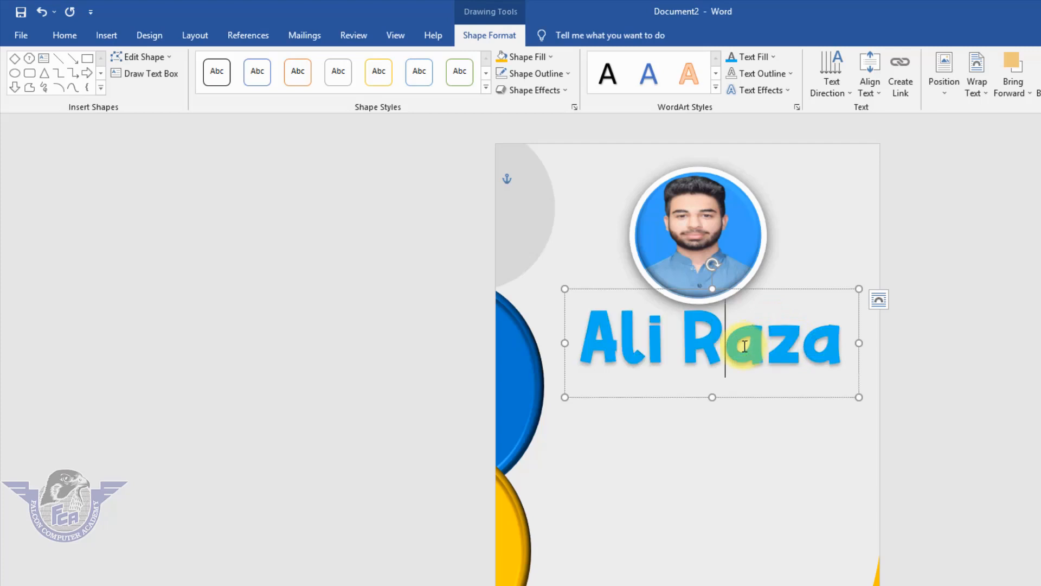
# Reduce the WordArt name's font size to 28 and move its box down just below the photo
pyautogui.hotkey('ctrl', 'a')
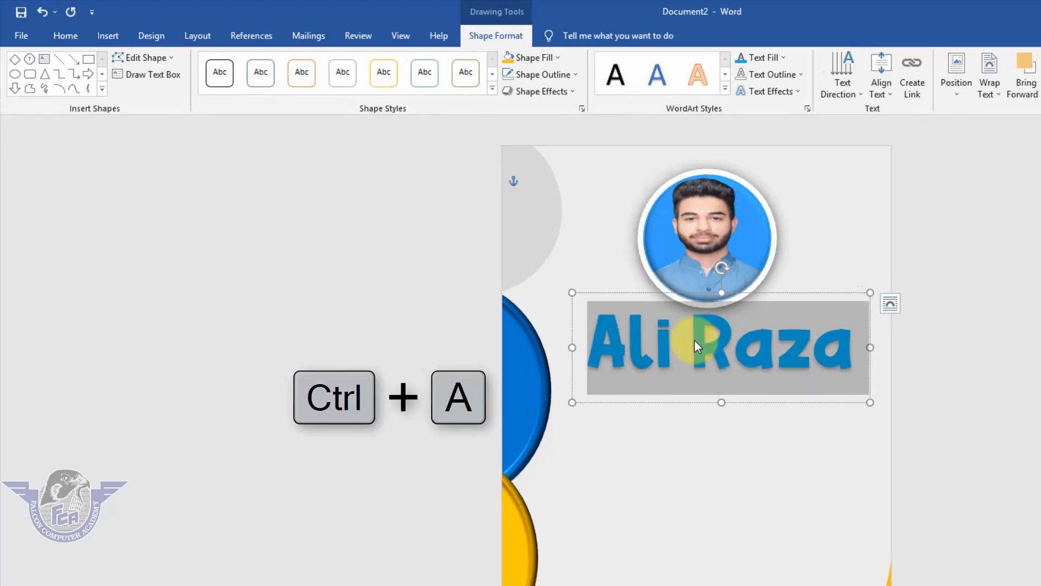
pyautogui.click(66, 36)
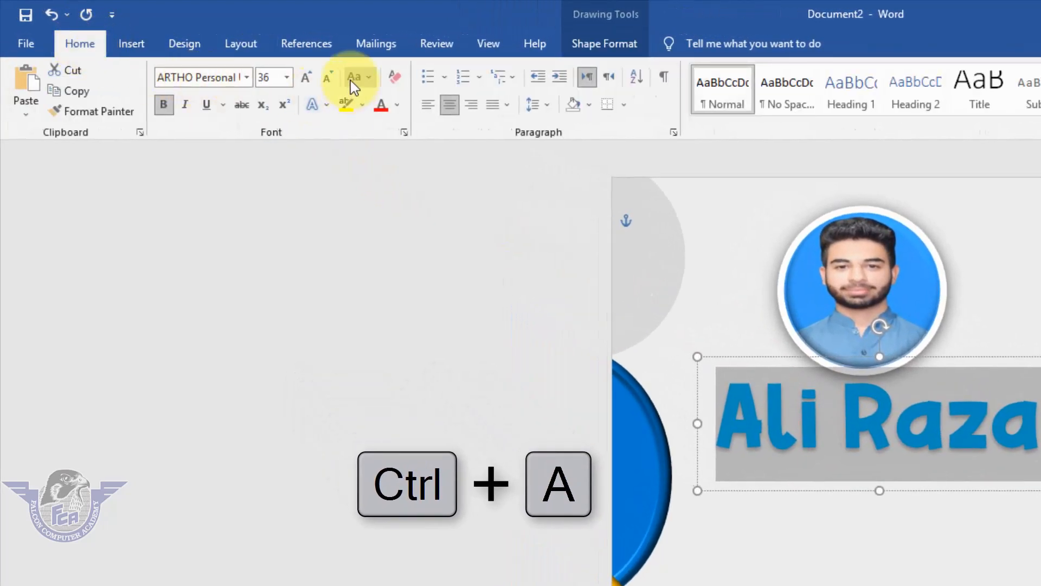
pyautogui.click(329, 77)
pyautogui.click(329, 77)
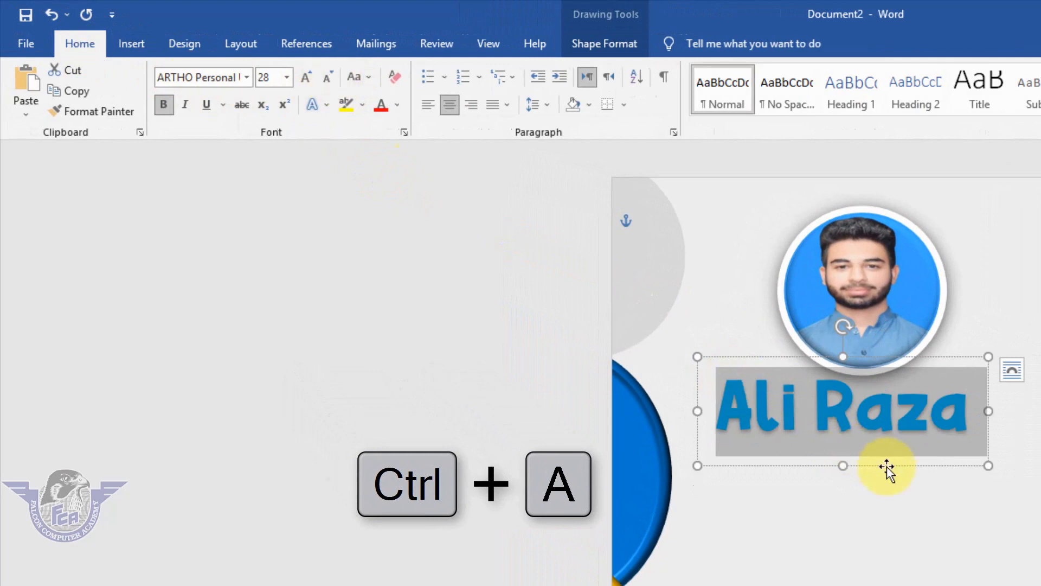
pyautogui.moveTo(893, 470); pyautogui.dragTo(912, 483)
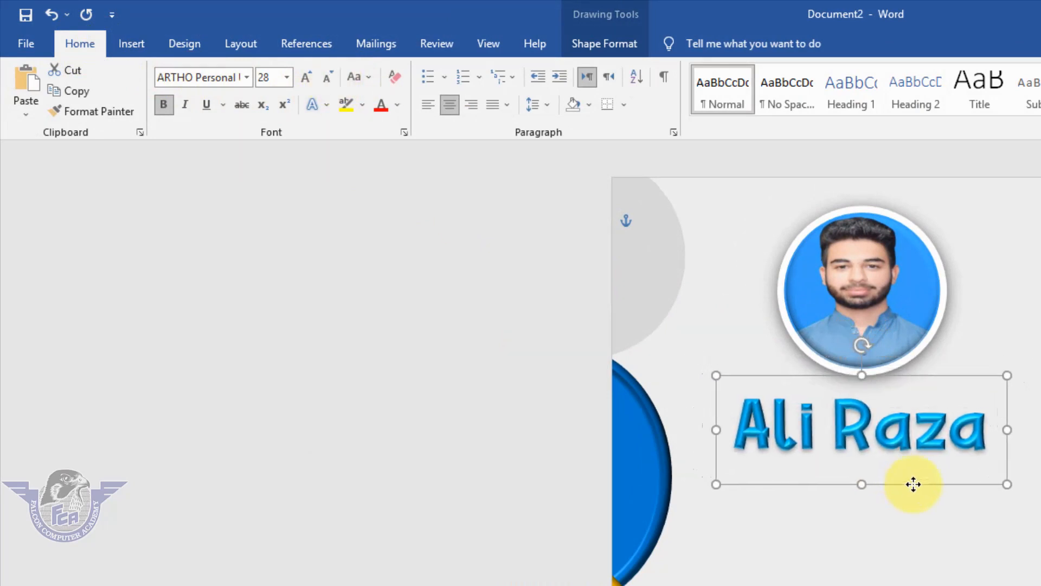
# Align the WordArt name and the circular photo to each other by their horizontal centers
pyautogui.keyDown('shift'); pyautogui.click(851, 309); pyautogui.keyUp('shift')
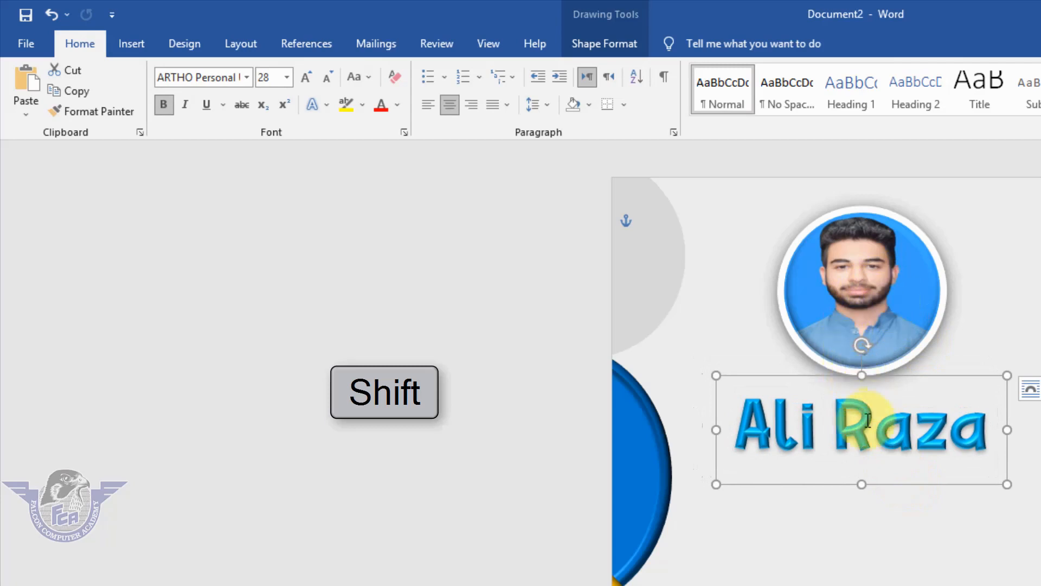
pyautogui.click(887, 393)
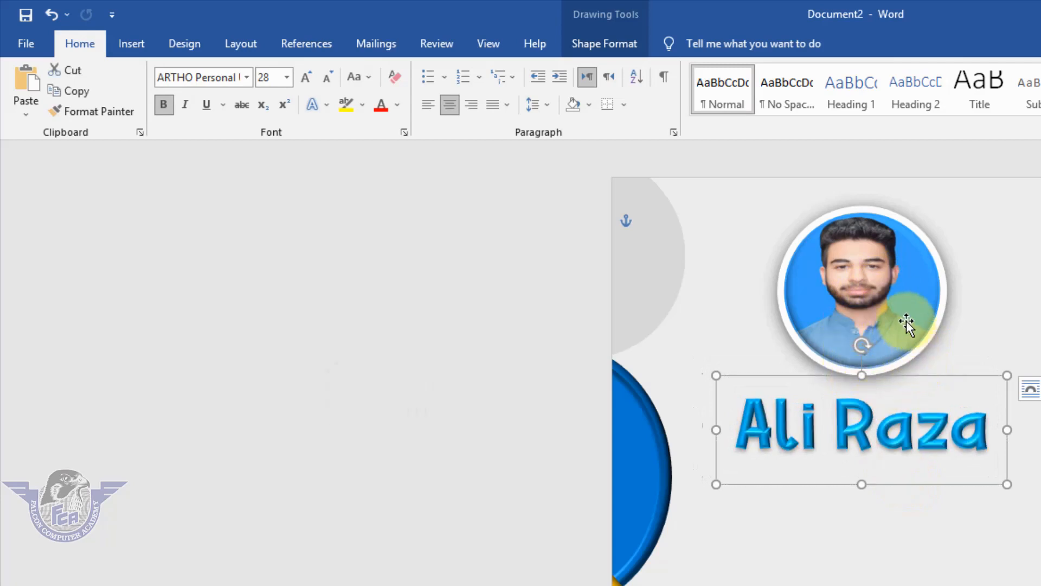
pyautogui.keyDown('shift'); pyautogui.click(899, 295); pyautogui.keyUp('shift')
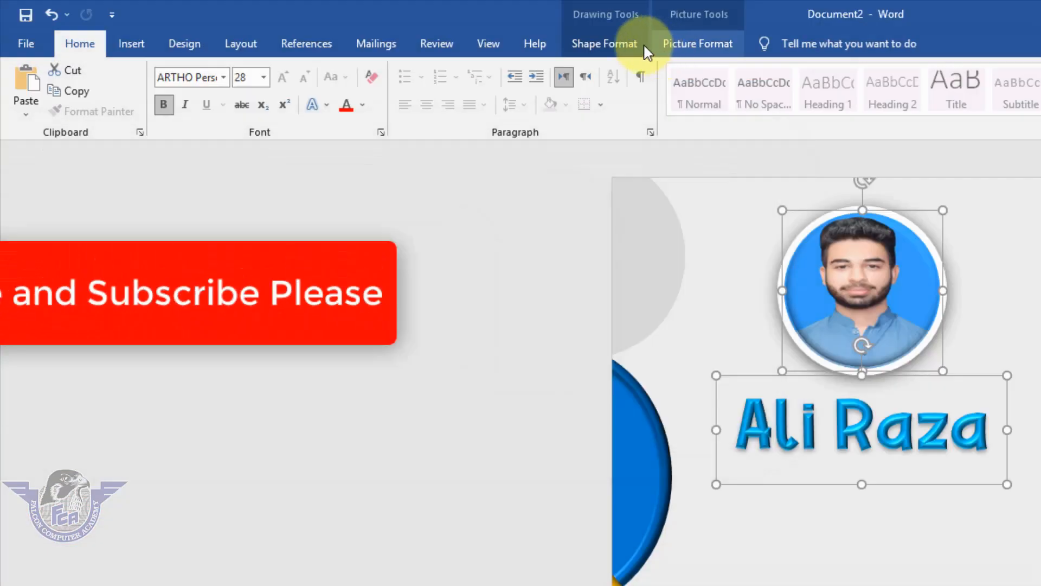
pyautogui.click(616, 45)
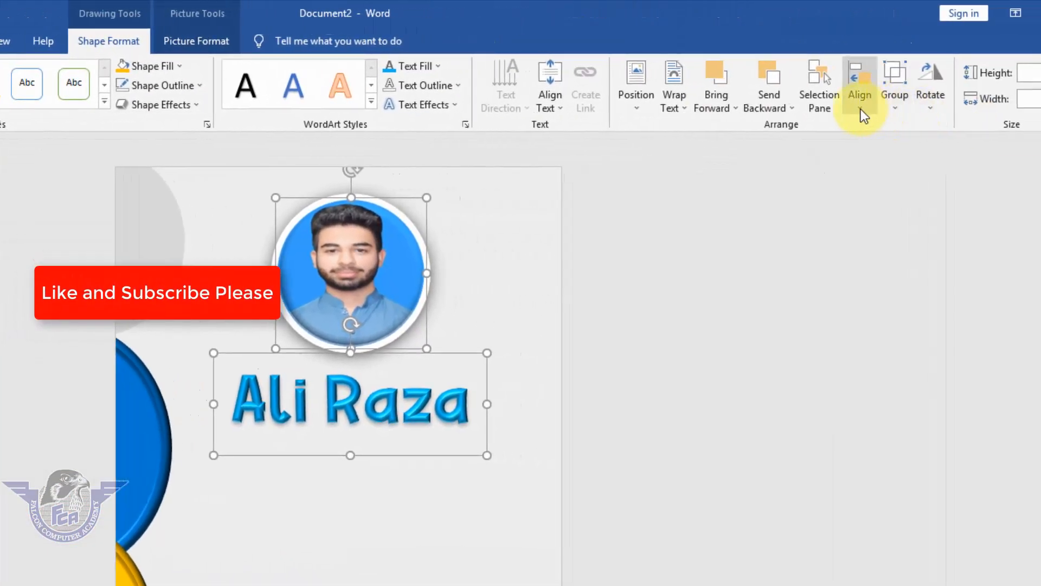
pyautogui.click(860, 109)
pyautogui.click(880, 151)
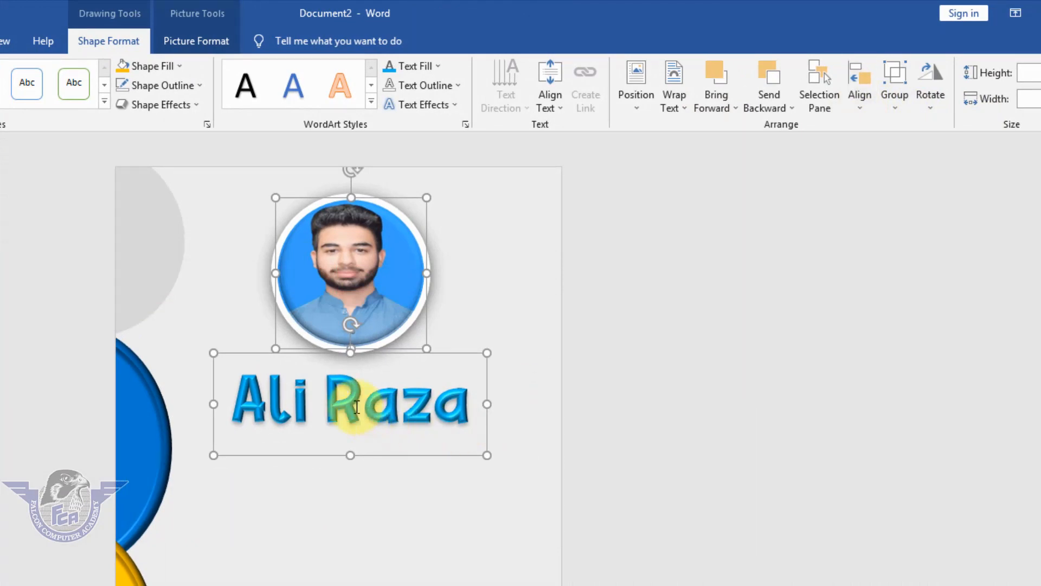
pyautogui.click(660, 414)
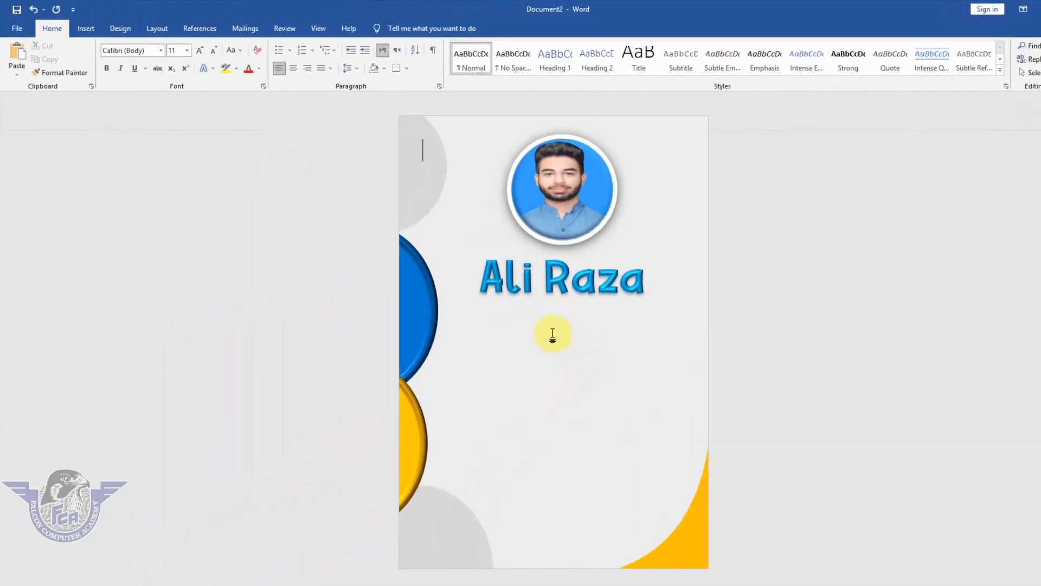
# Draw a large text box in the empty card area below the WordArt name
pyautogui.click(91, 30)
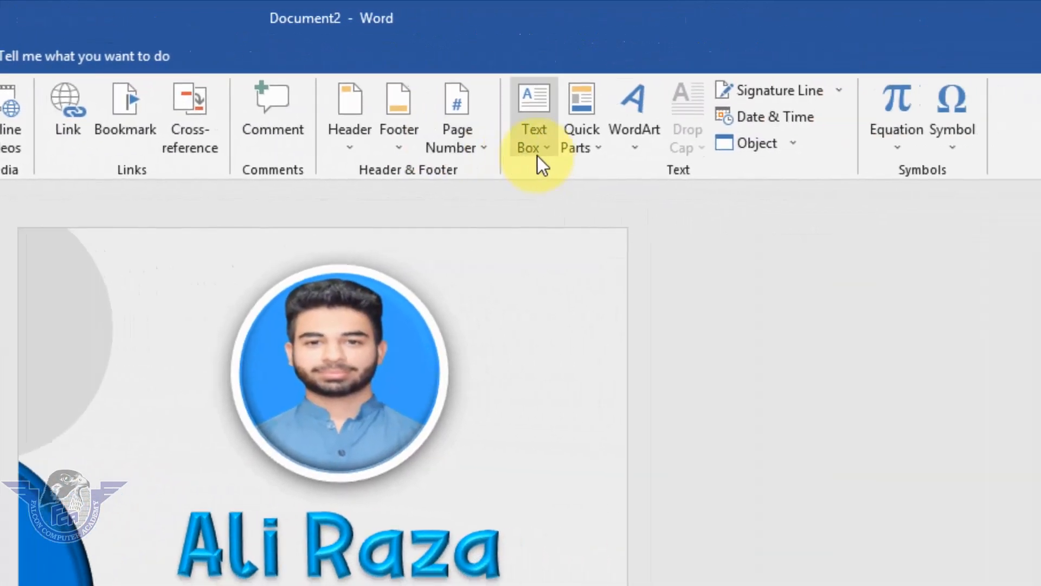
pyautogui.click(1003, 155)
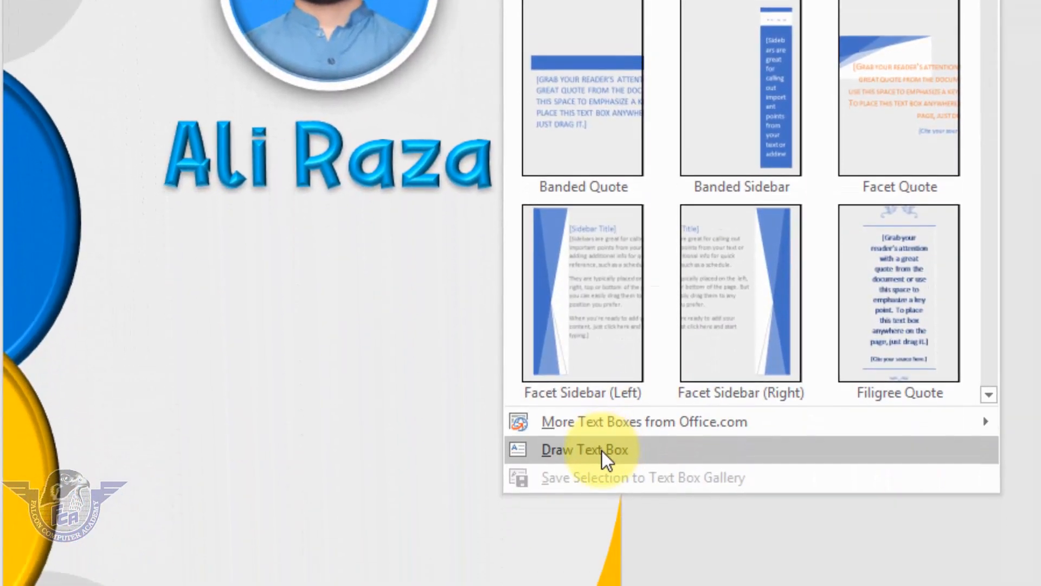
pyautogui.click(599, 455)
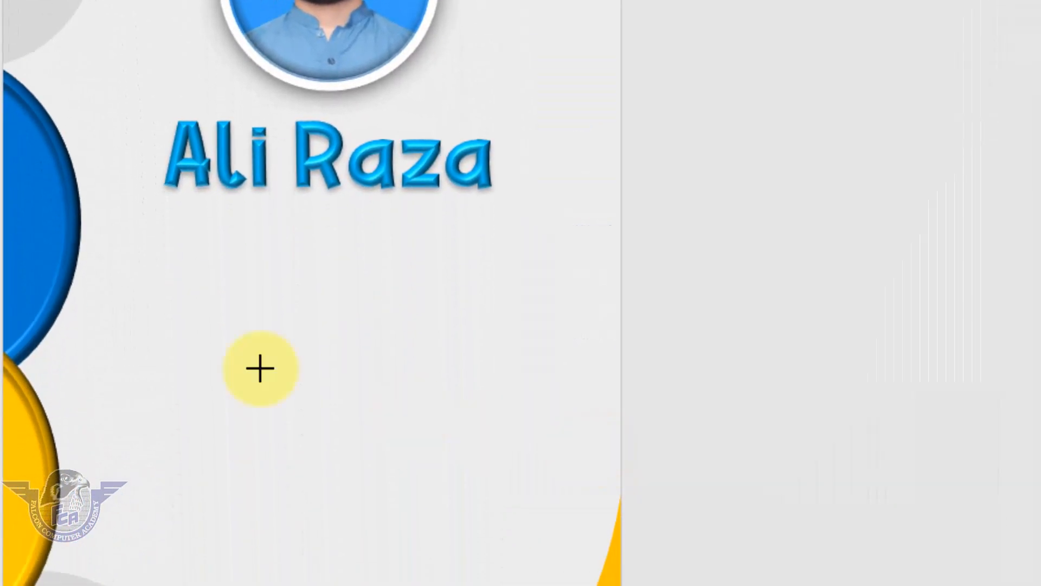
pyautogui.moveTo(160, 215)
pyautogui.mouseDown()
pyautogui.moveTo(305, 386)
pyautogui.moveTo(512, 577)
pyautogui.moveTo(500, 549)
pyautogui.mouseUp()
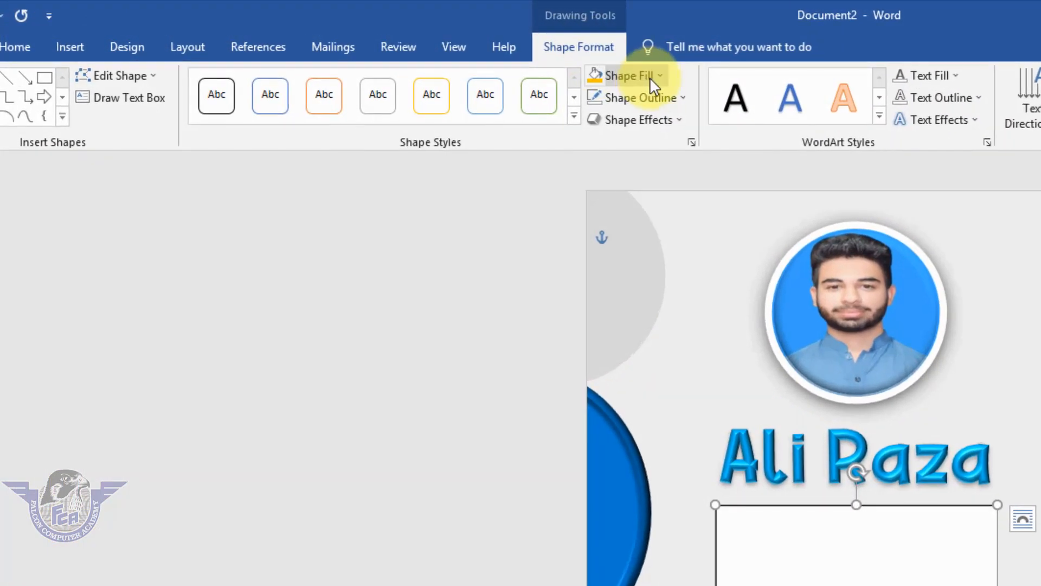
# Remove the fill and the outline from the text box below the name
pyautogui.click(656, 76)
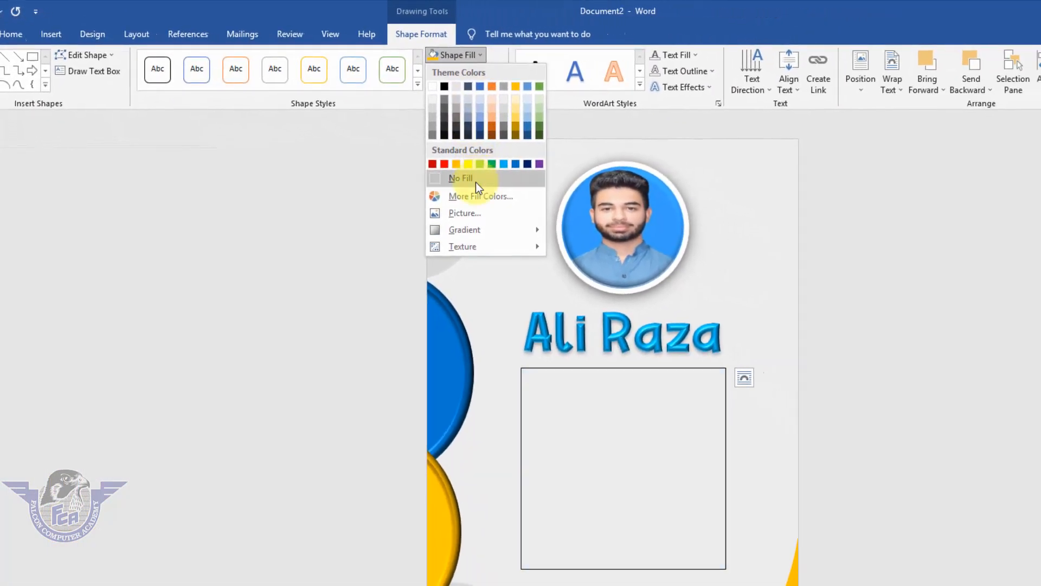
pyautogui.click(515, 196)
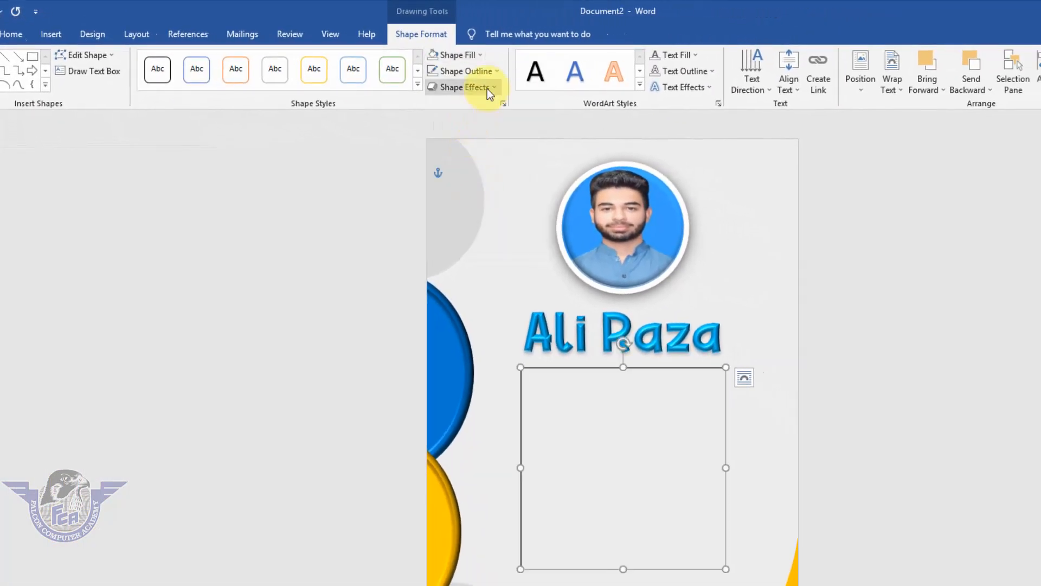
pyautogui.click(491, 75)
pyautogui.click(470, 192)
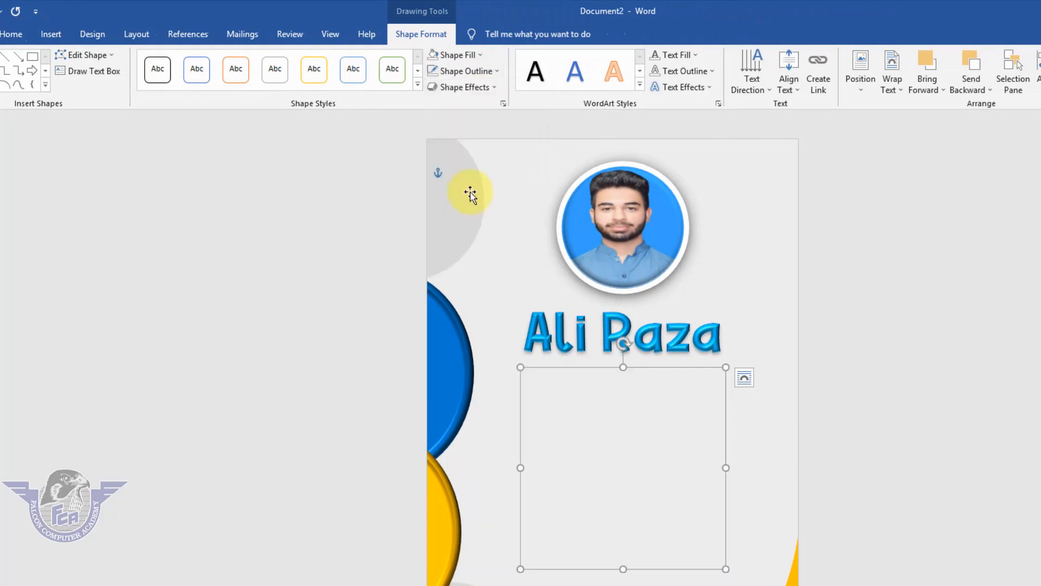
# Format the empty text box with the Normal style, font size 9 and 0 pt spacing after paragraphs
pyautogui.click(11, 34)
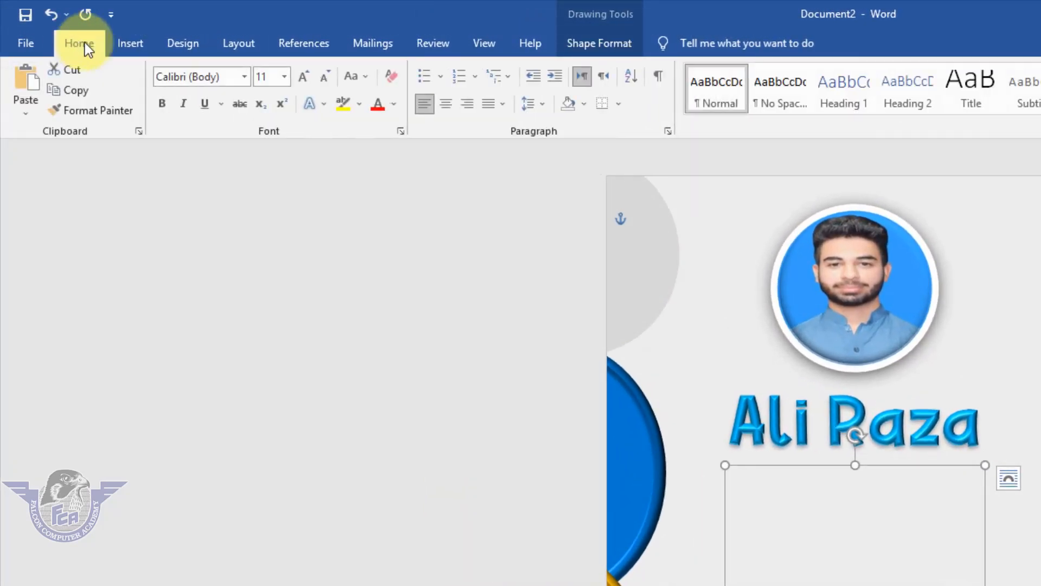
pyautogui.click(773, 91)
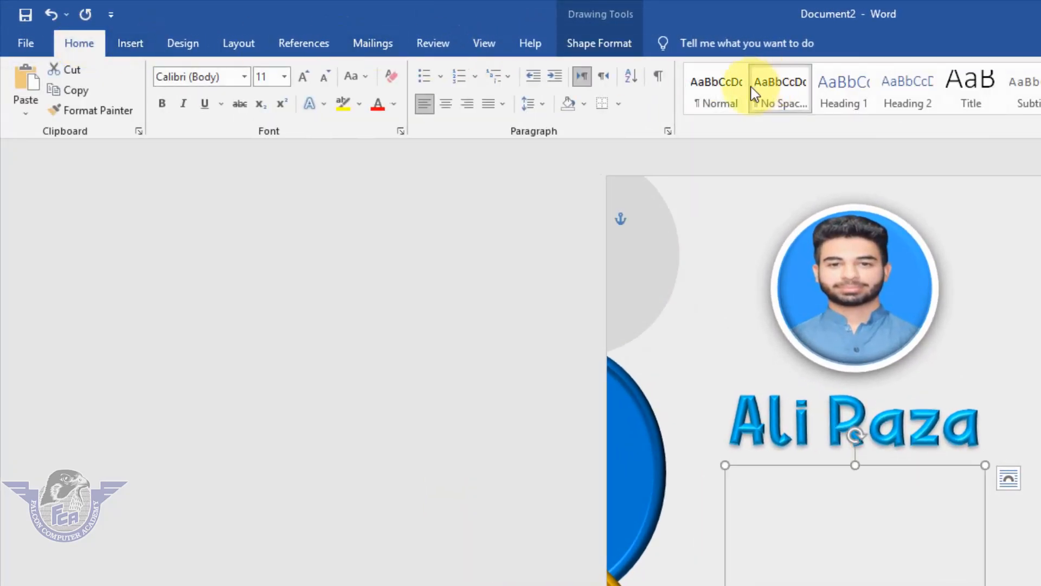
pyautogui.click(726, 94)
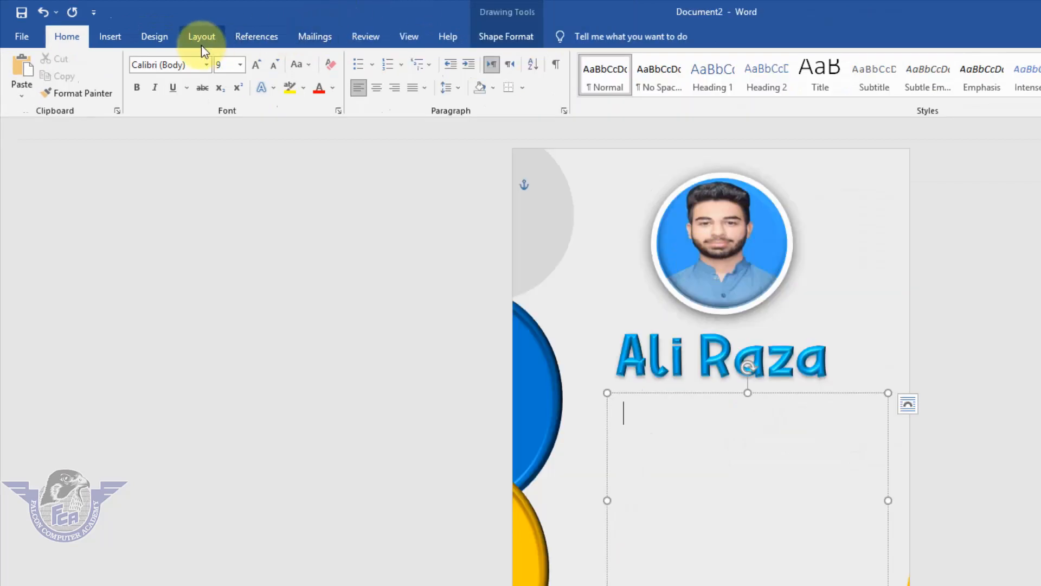
pyautogui.click(217, 40)
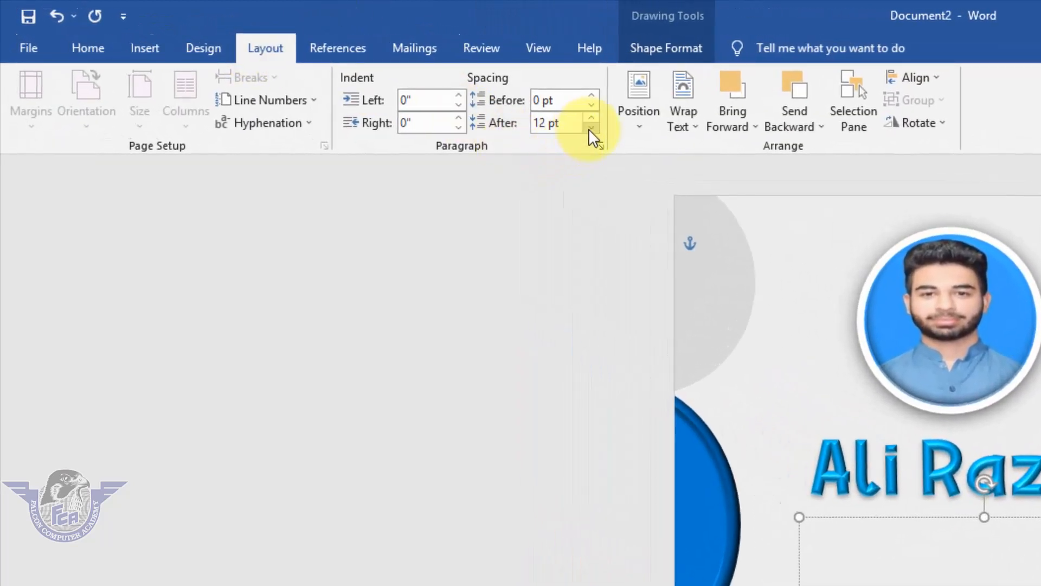
pyautogui.click(592, 128)
pyautogui.click(591, 128)
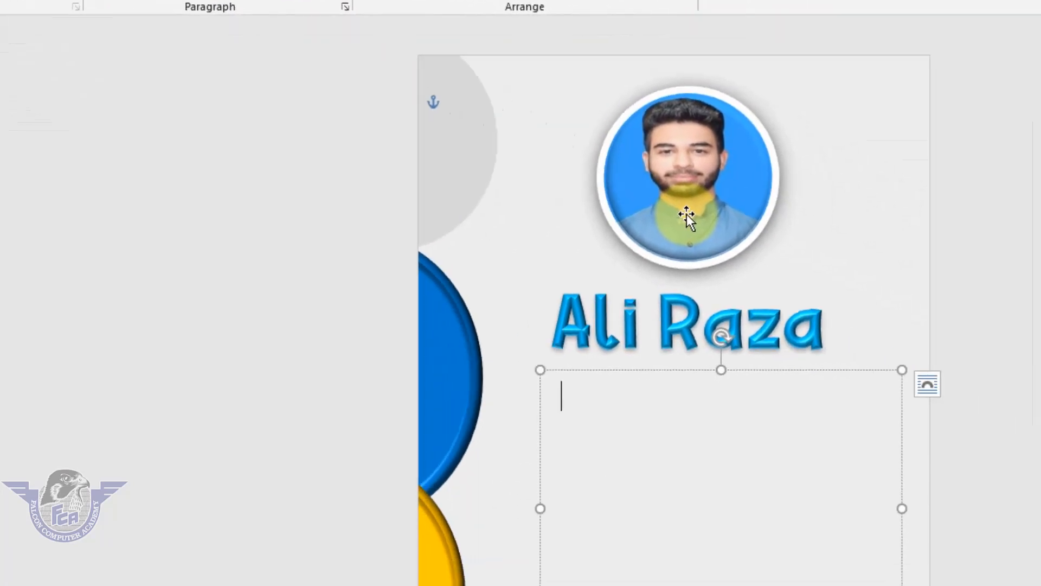
# Enter a "Code" line in the text box with a tab-aligned colon and the cardholder's code
pyautogui.write('Co')
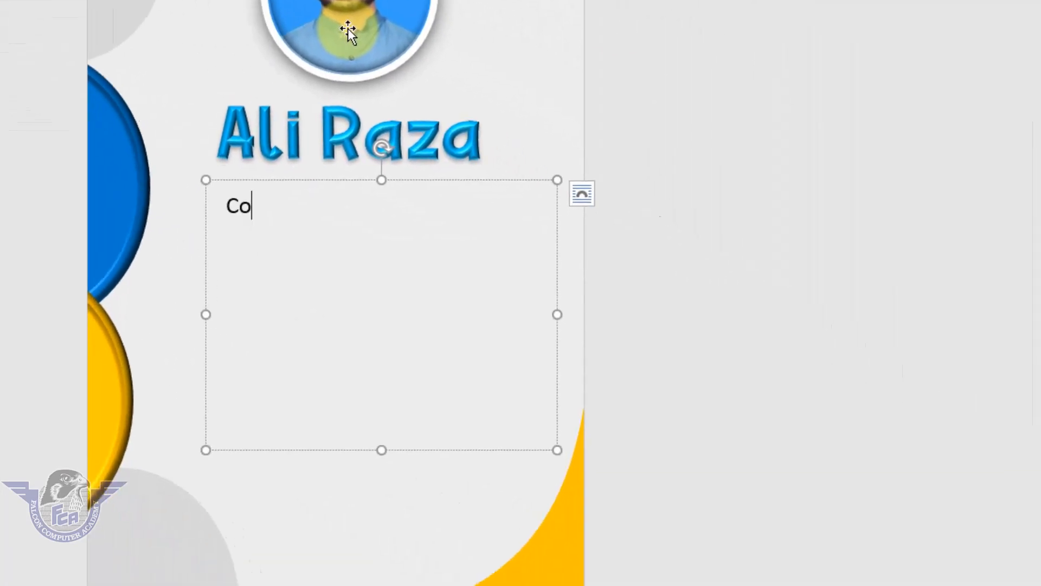
pyautogui.write('de')
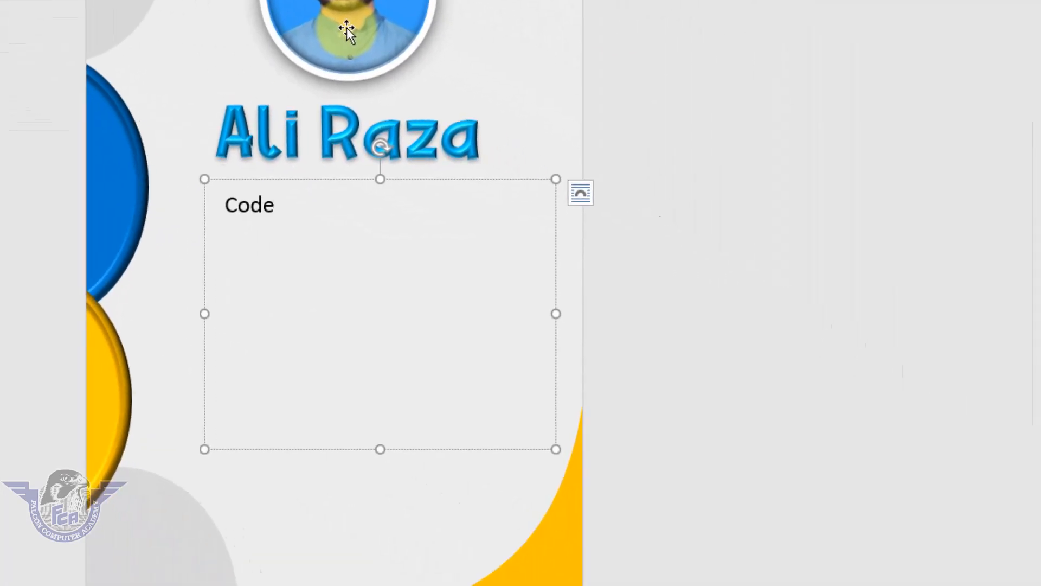
pyautogui.press('Tab')
pyautogui.write(':')
pyautogui.write('RYK1245')
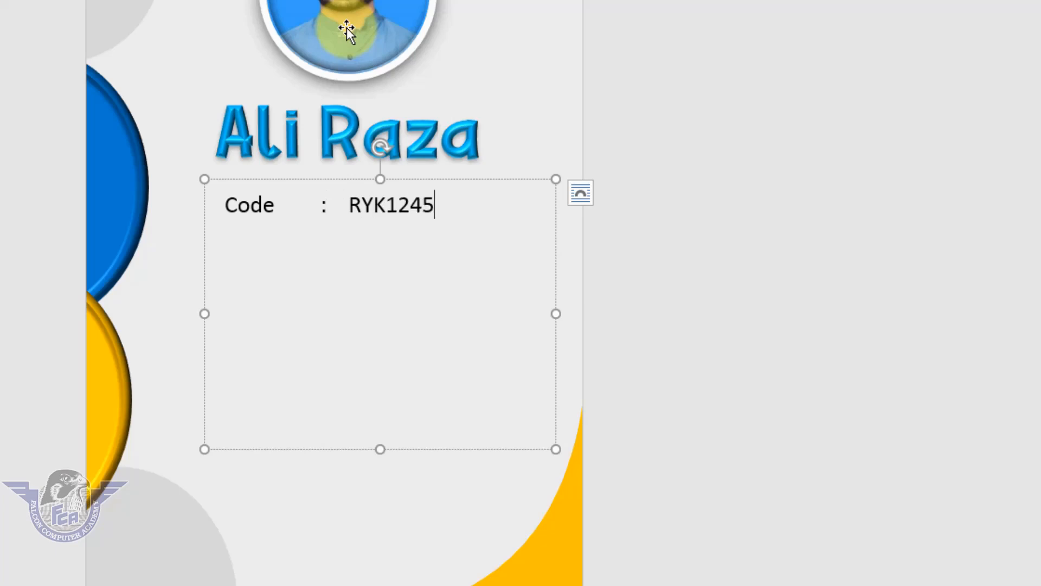
pyautogui.press('Return')
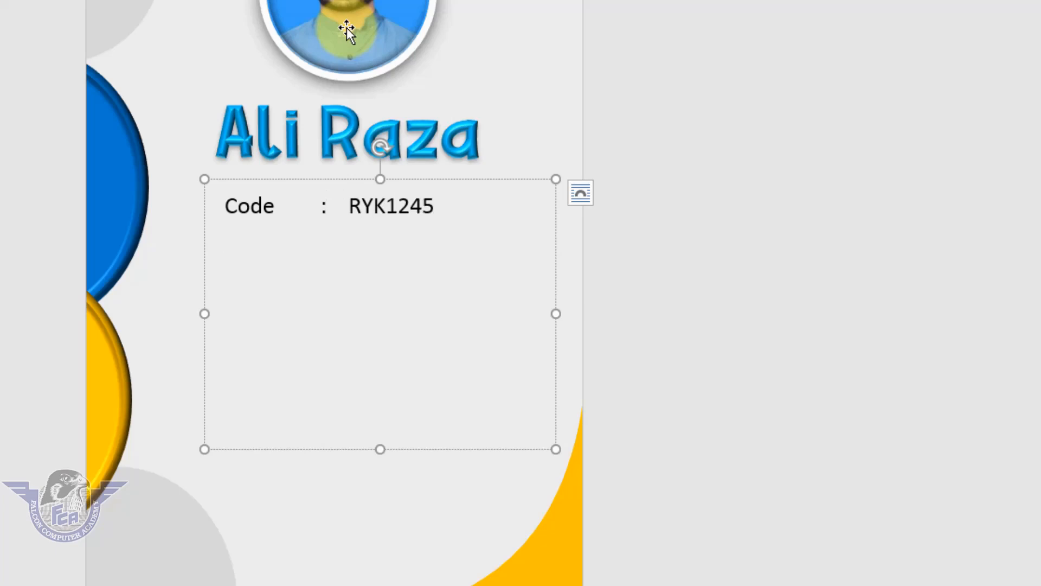
# Add a "Blood" line with a tab-aligned colon and the value A+
pyautogui.write('Blood')
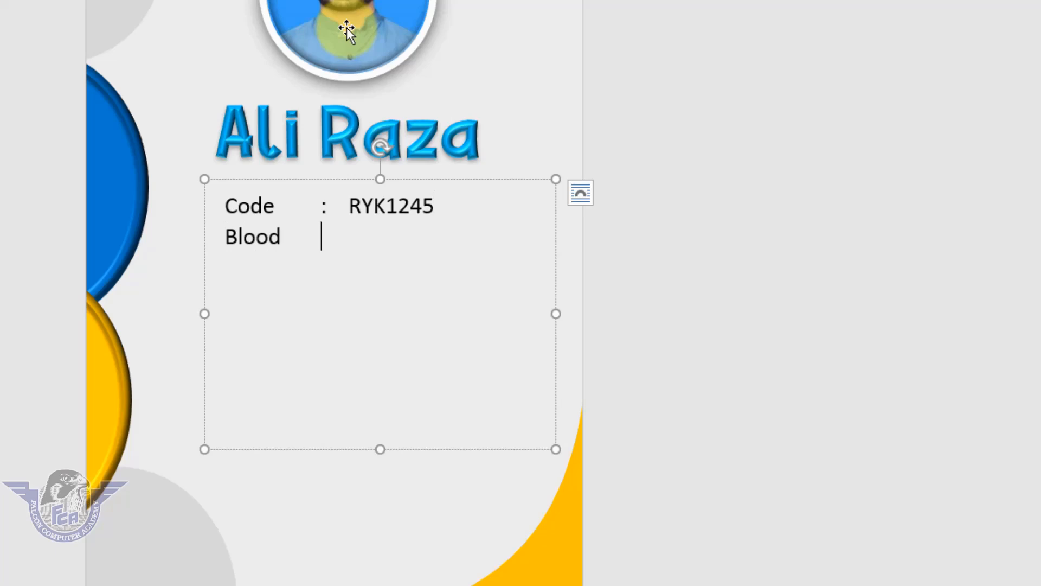
pyautogui.press('Tab')
pyautogui.write(':')
pyautogui.press('Tab')
pyautogui.write('A+')
pyautogui.press('Return')
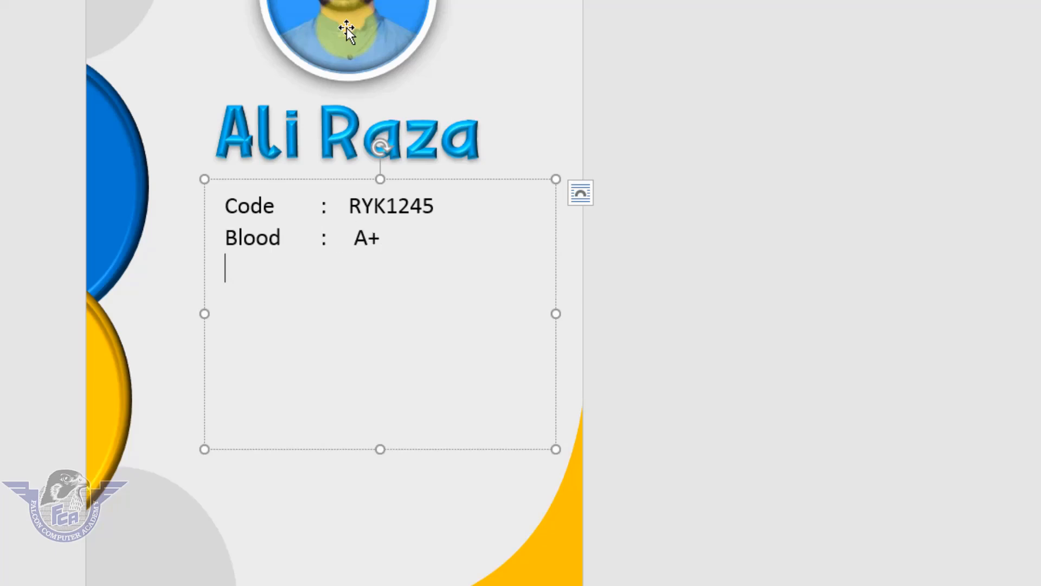
# Add a "Phone" line with a tab-aligned colon and the cardholder's phone number
pyautogui.press('Tab')
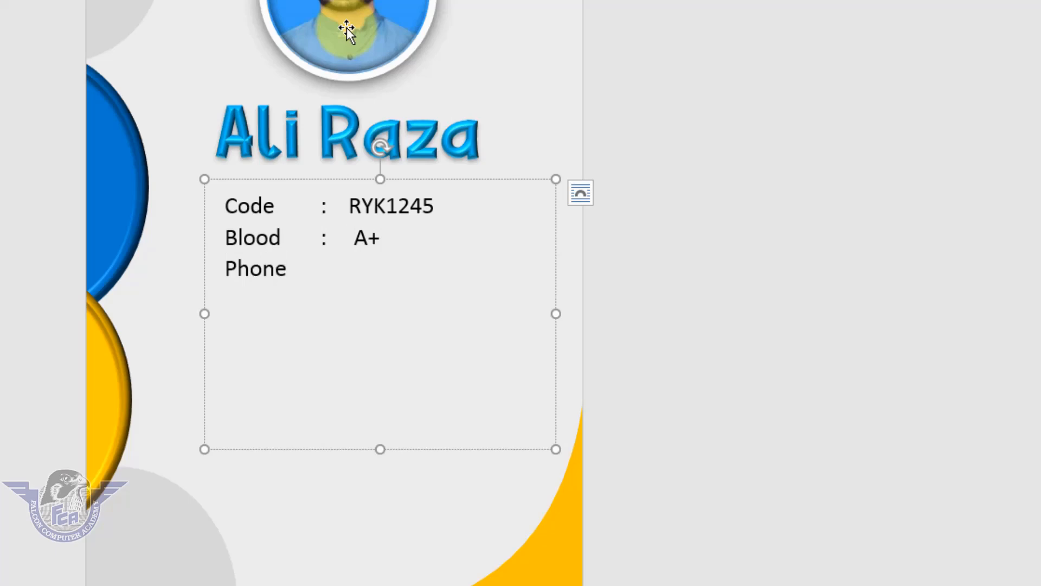
pyautogui.press('Tab')
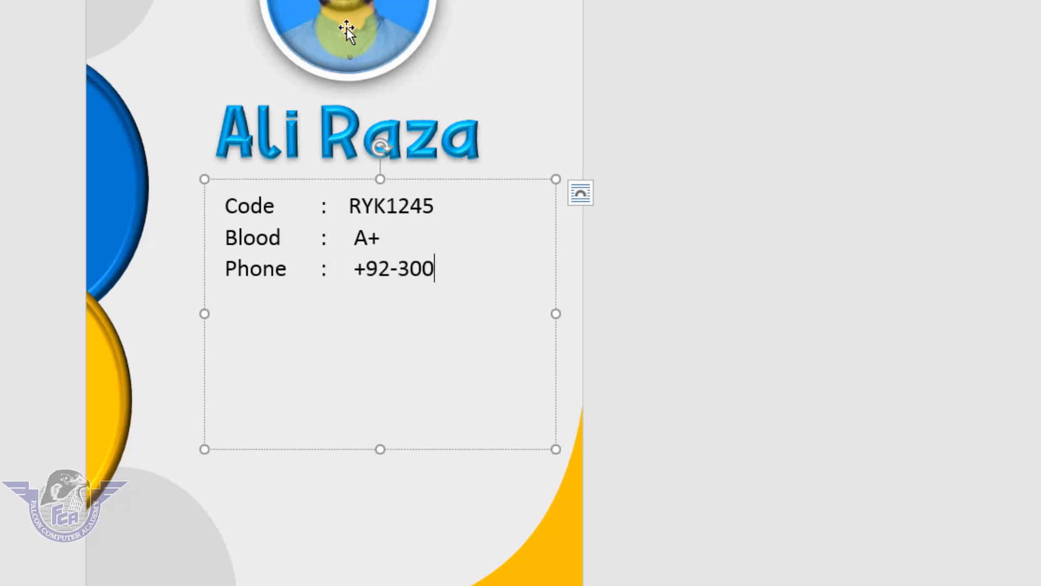
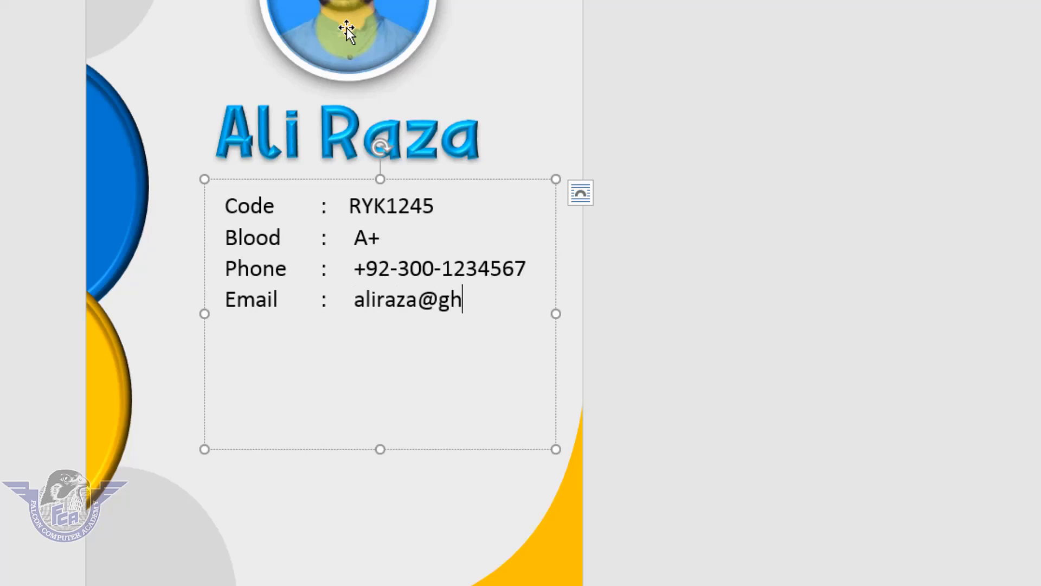
# Add an "Email" line with the cardholder's email address and widen the text box slightly so the address fits on the line
pyautogui.press('BackSpace')
pyautogui.write('mail.com')
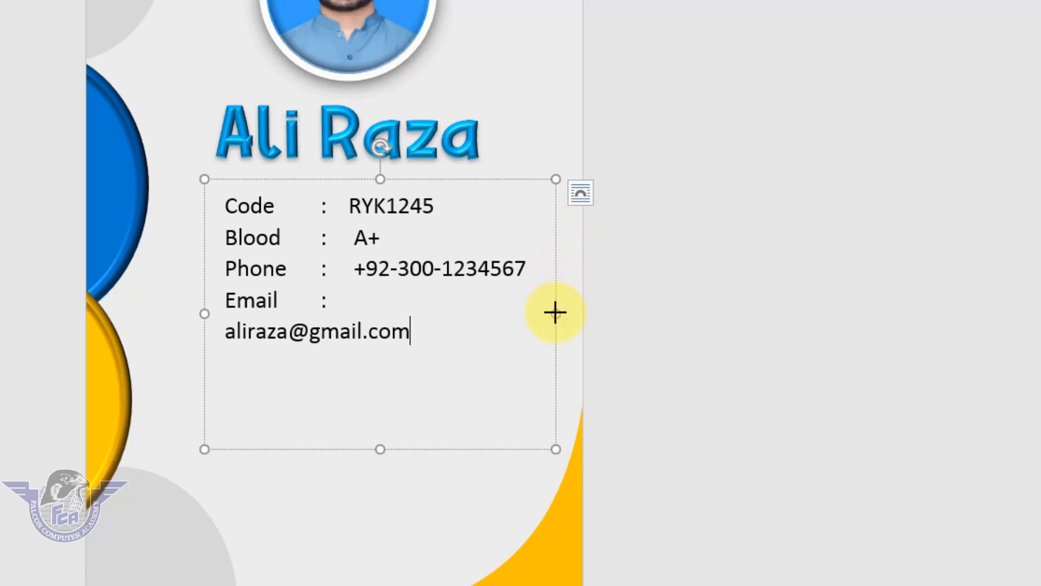
pyautogui.moveTo(556, 313); pyautogui.dragTo(564, 313)
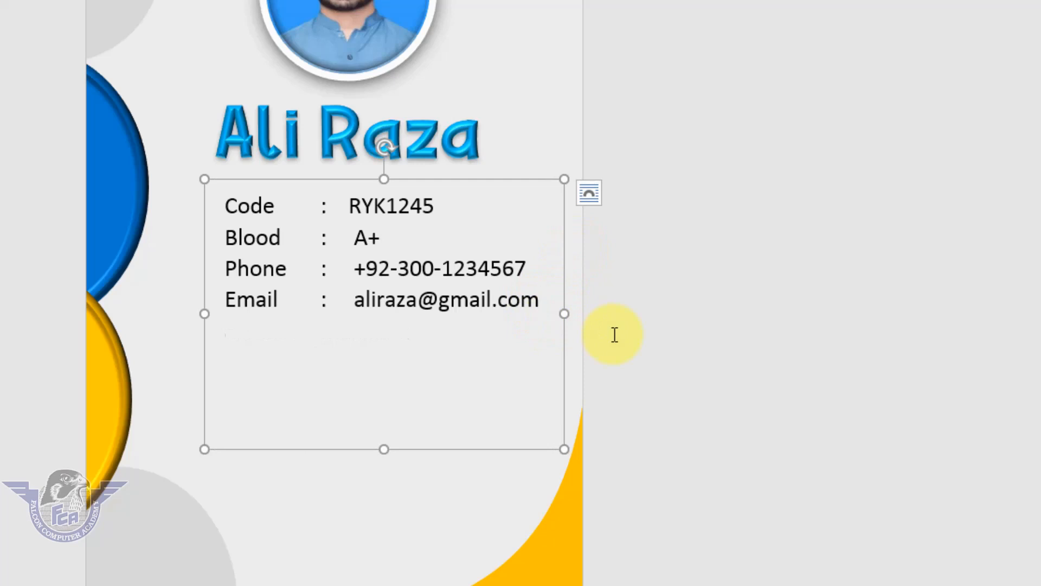
pyautogui.press('Return')
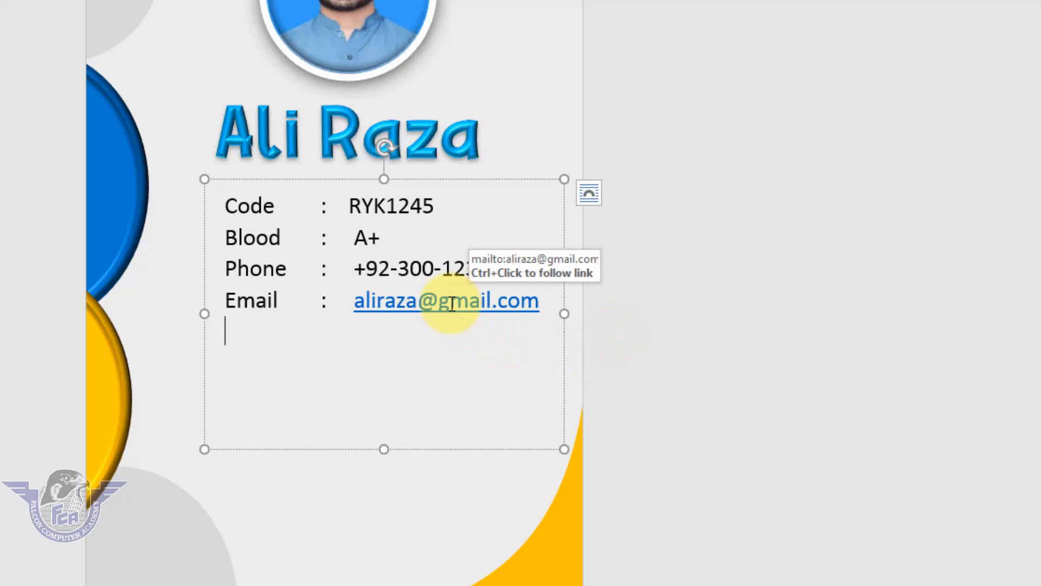
# Undo the automatic hyperlink on the email address and add a "Joining" line with a tab-aligned colon and the date 25-04-2013
pyautogui.hotkey('ctrl', 'z')
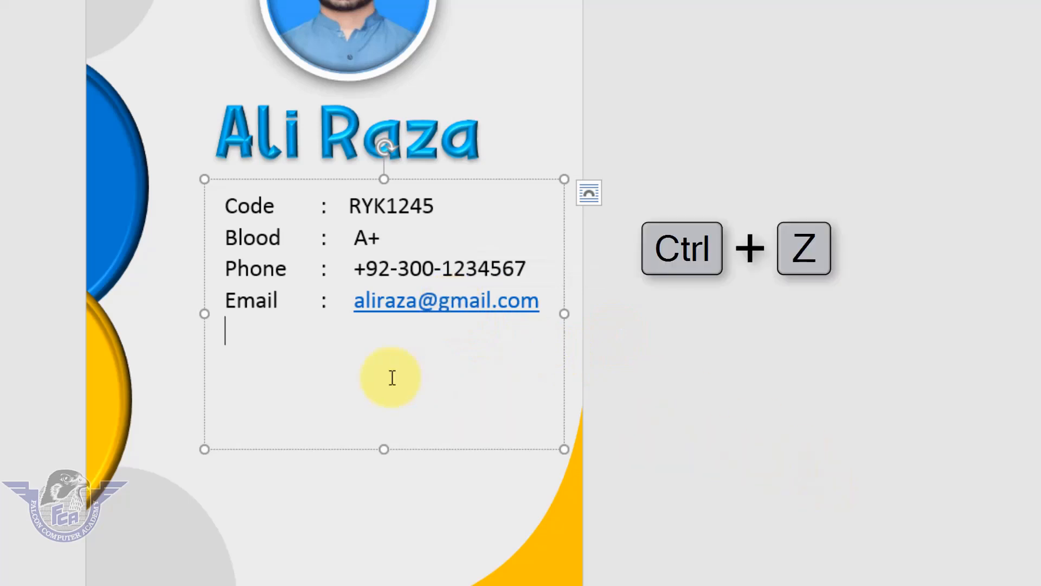
pyautogui.hotkey('ctrl', 'z')
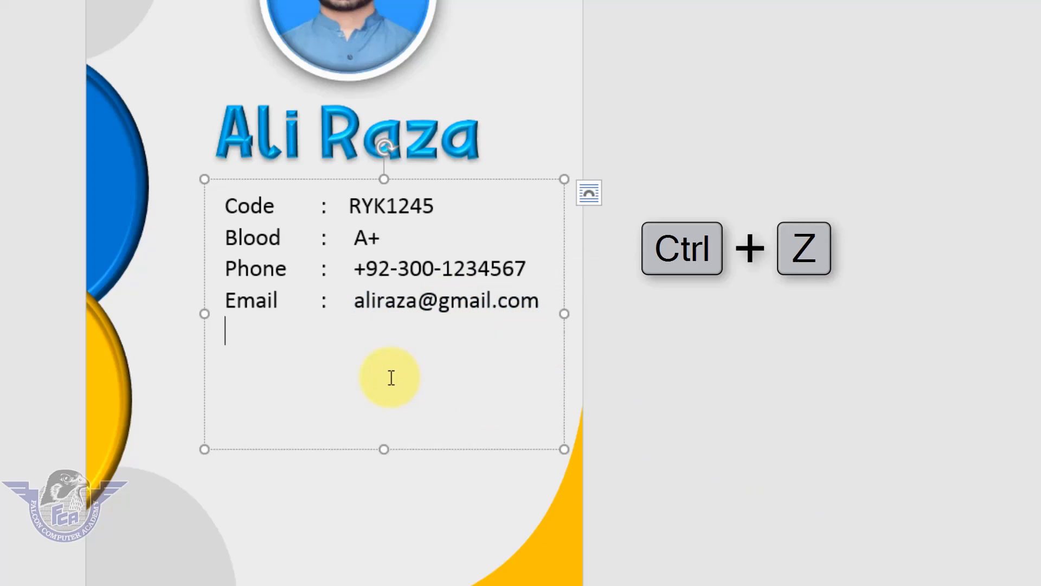
pyautogui.write('Joining')
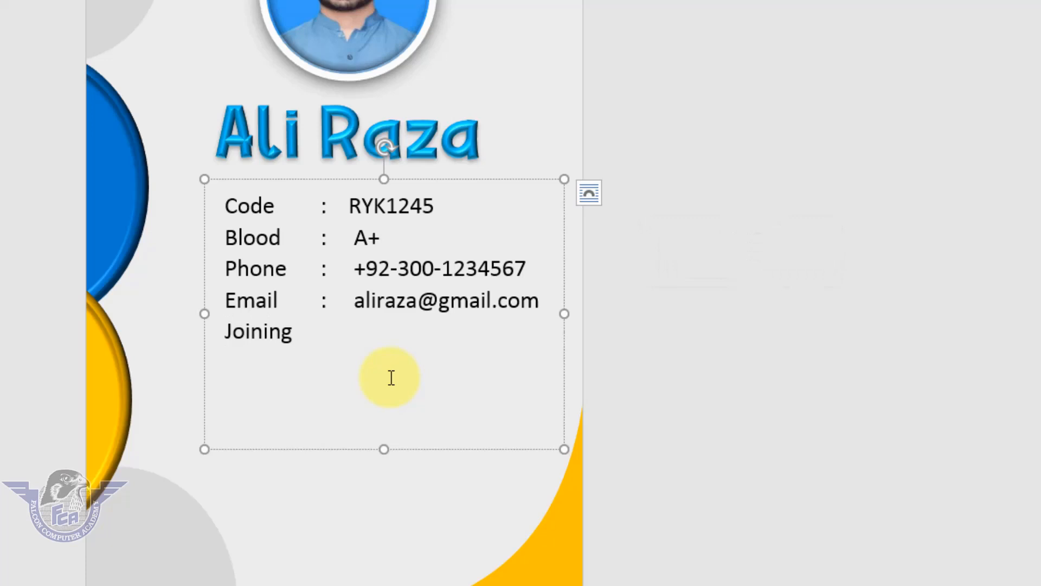
pyautogui.write(' :   25-04-2013')
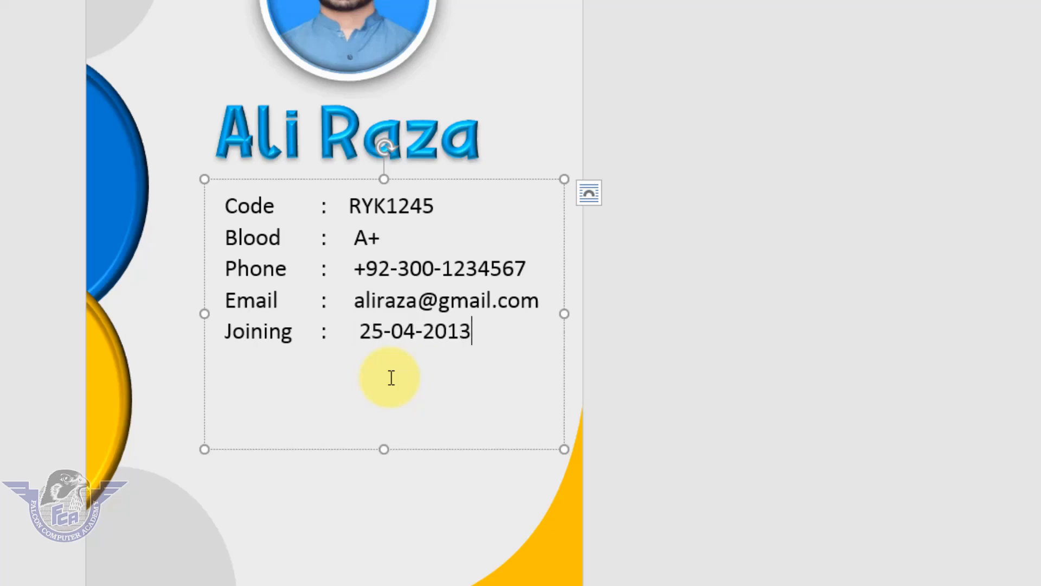
# Add an "Expire" line with a tab-aligned colon and the date 25-04-2014
pyautogui.press('Return')
pyautogui.write('Expire')
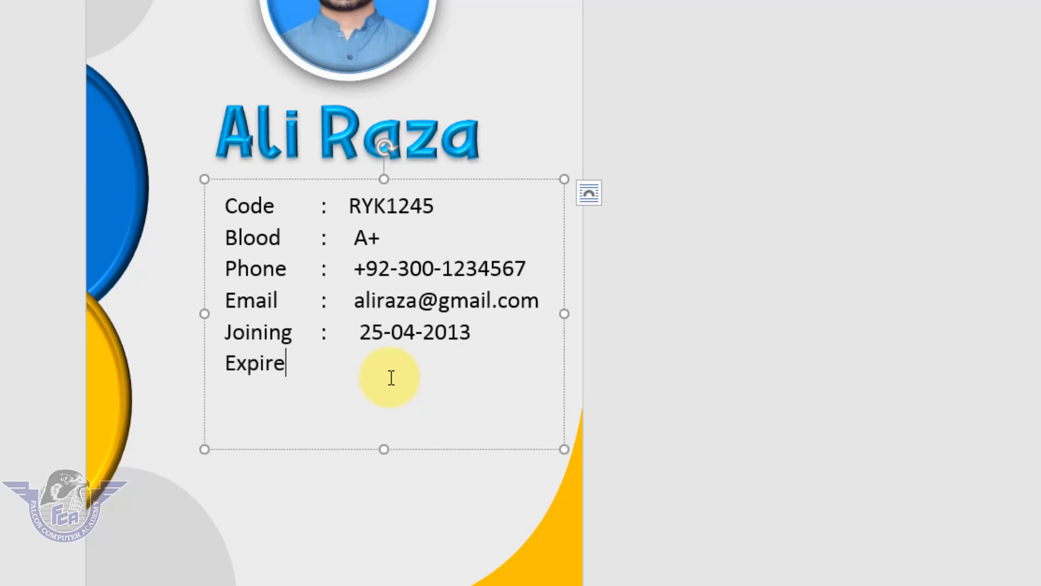
pyautogui.press('Tab')
pyautogui.write(':      25-04-2014')
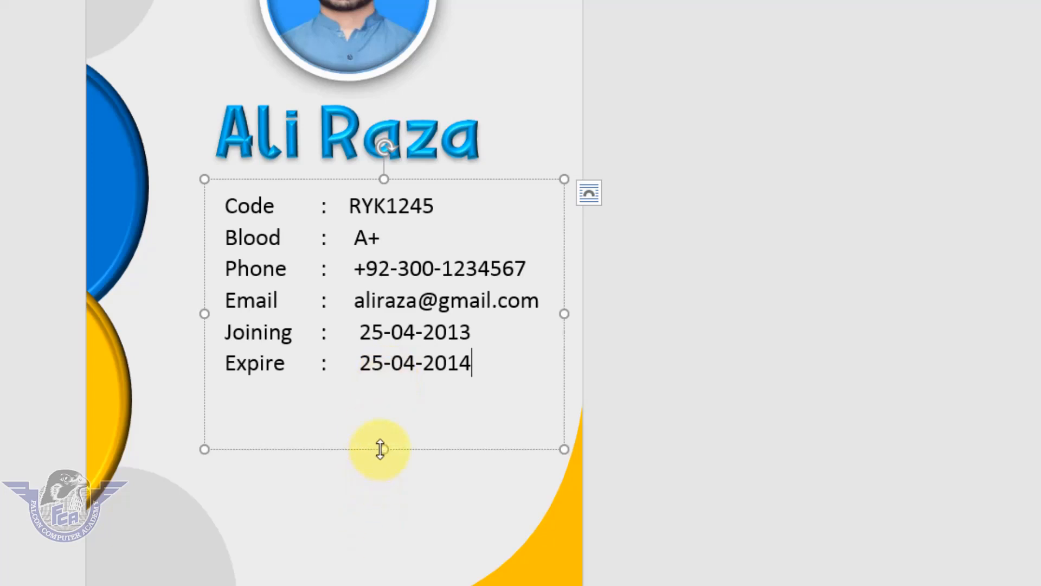
# Shorten the details text box to fit its six lines and center-align it with the name WordArt
pyautogui.moveTo(382, 448); pyautogui.dragTo(372, 387)
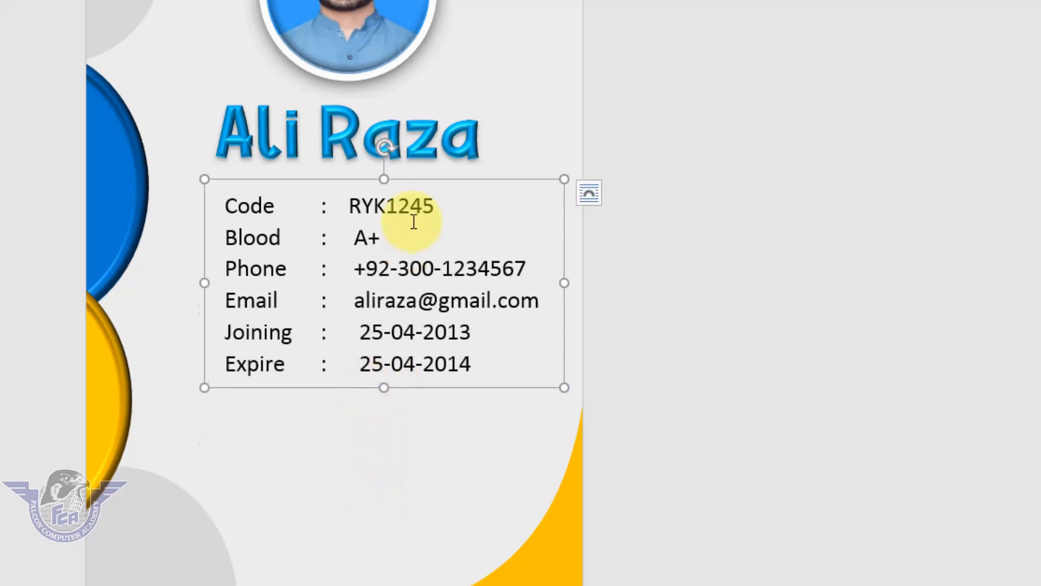
pyautogui.moveTo(431, 179); pyautogui.dragTo(416, 179)
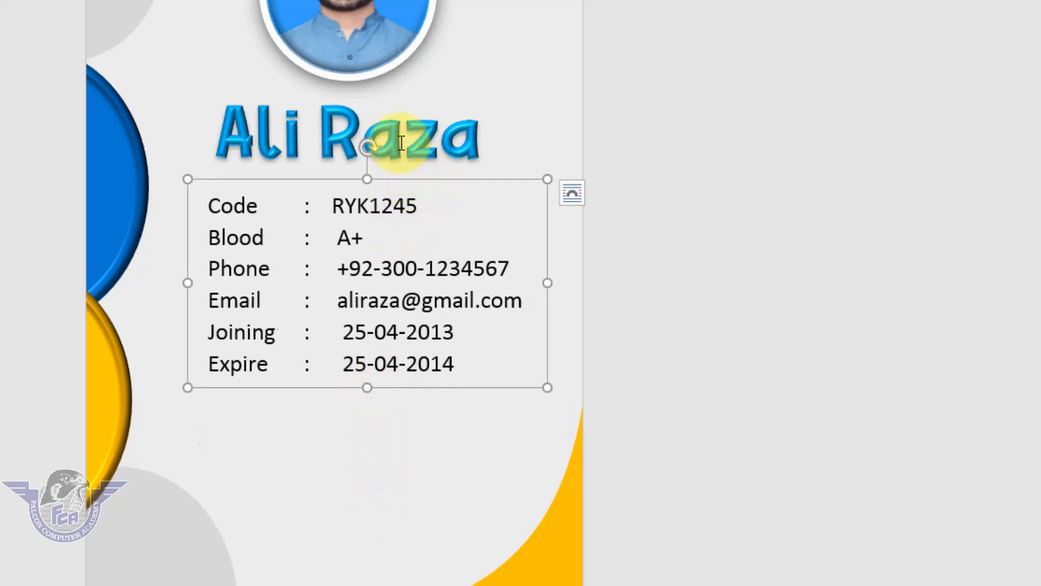
pyautogui.click(399, 138)
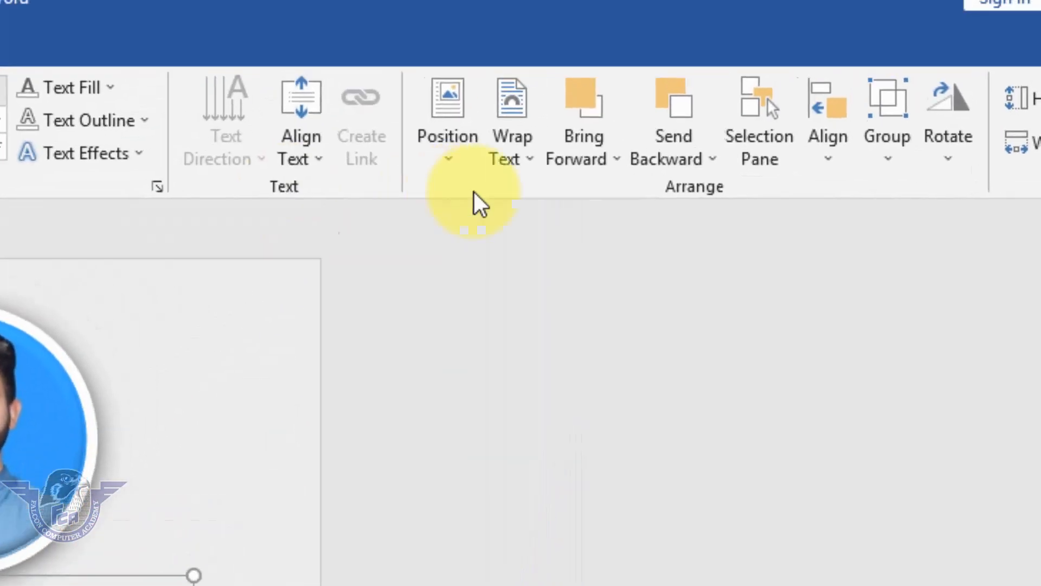
pyautogui.click(819, 186)
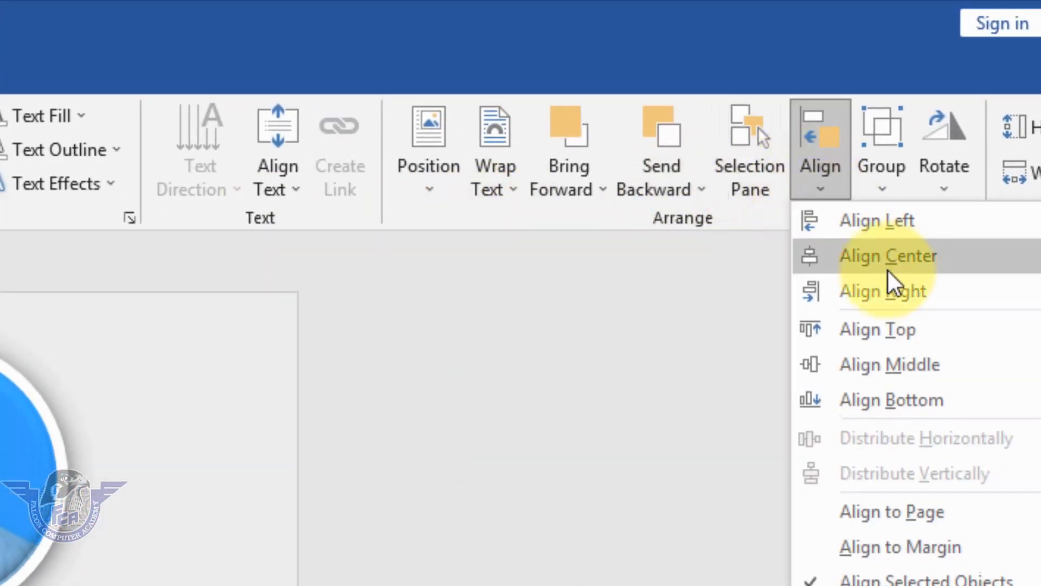
pyautogui.click(924, 210)
pyautogui.click(653, 461)
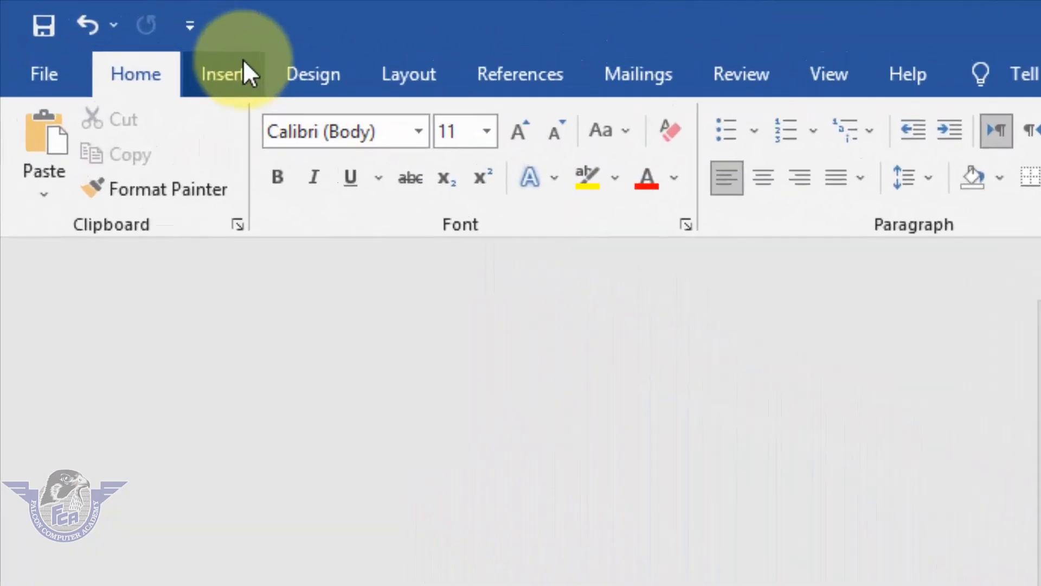
# Insert a WordArt in the plain black style with the text "Graphic Designer"
pyautogui.click(86, 28)
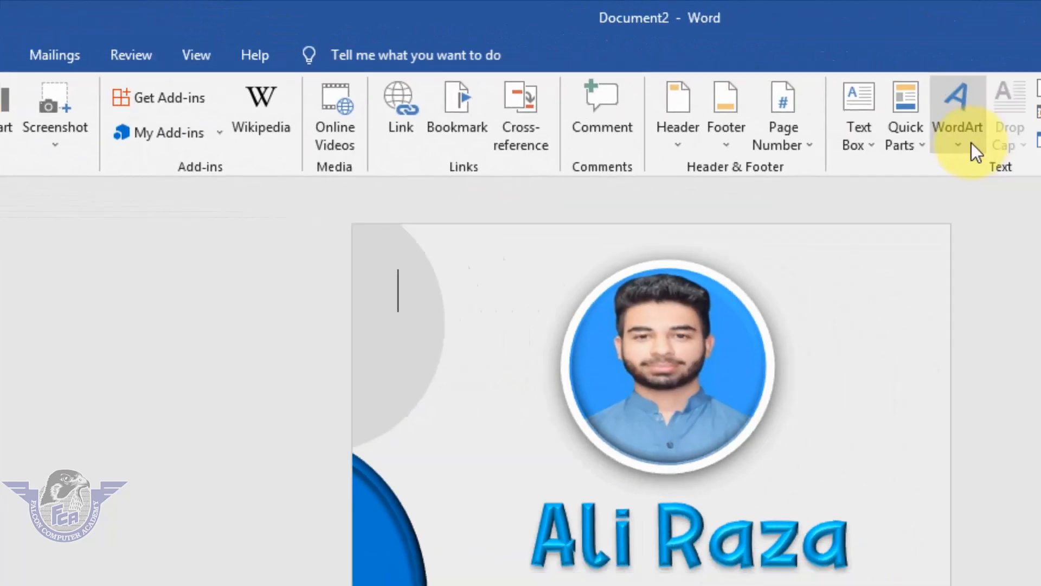
pyautogui.click(959, 146)
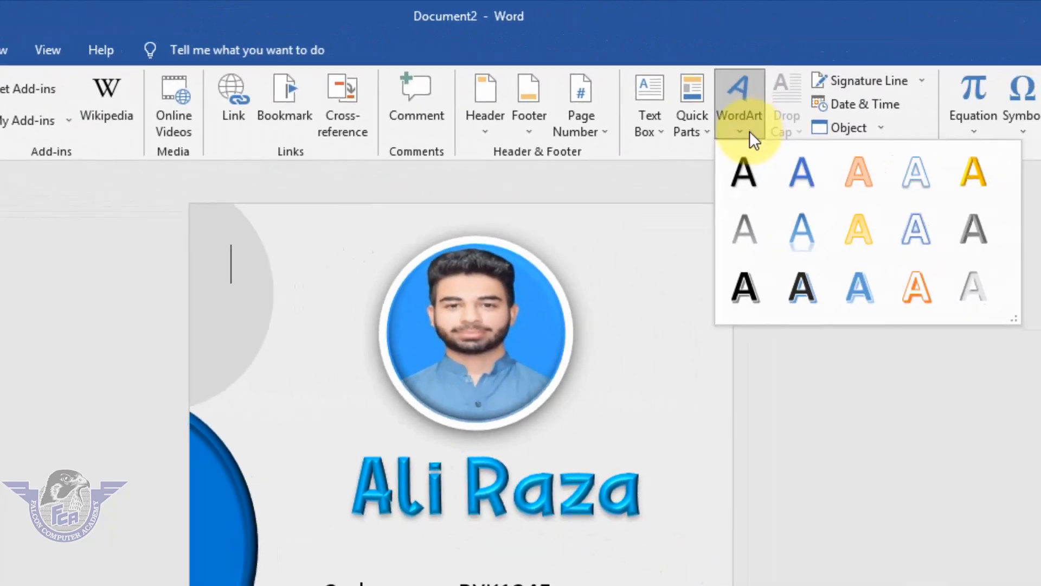
pyautogui.click(744, 171)
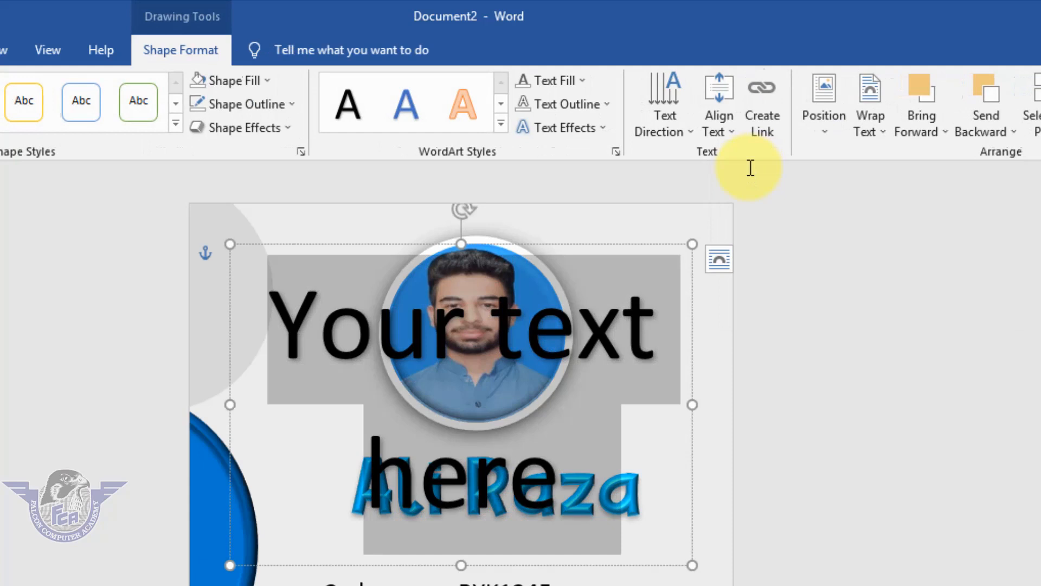
pyautogui.write('Graphic')
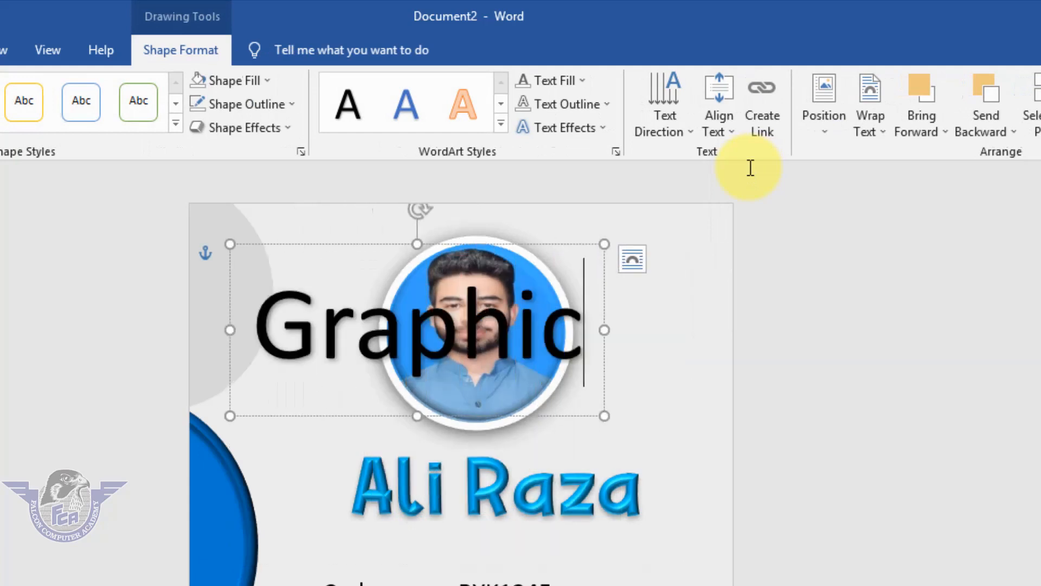
pyautogui.press('Return')
pyautogui.write('Desig')
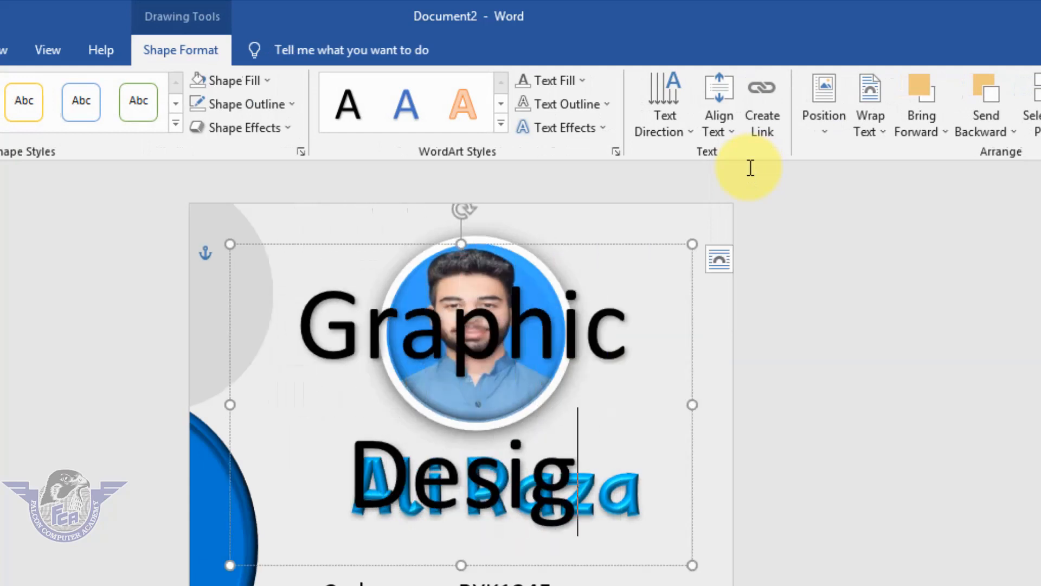
pyautogui.write('ner')
# Reduce the "Graphic Designer" WordArt to font size 18 and move it directly below the cardholder's name
pyautogui.hotkey('ctrl', 'a')
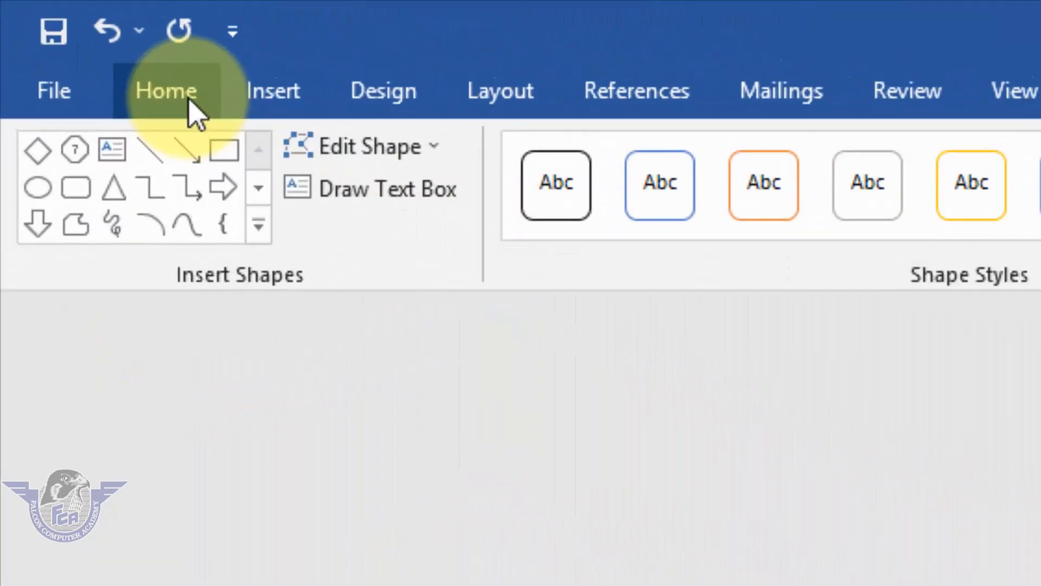
pyautogui.click(191, 103)
pyautogui.click(319, 77)
pyautogui.click(319, 77)
pyautogui.click(319, 77)
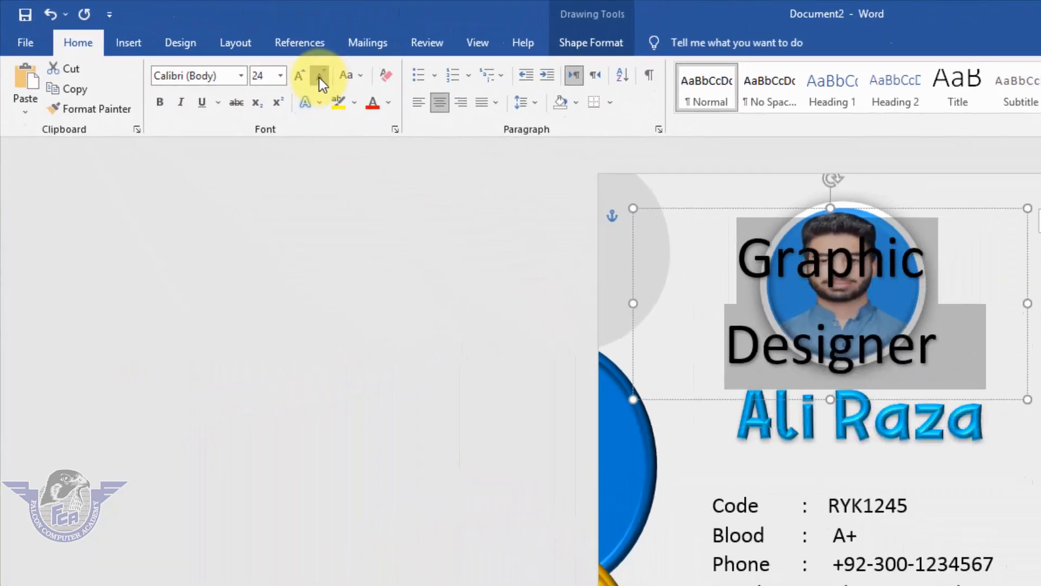
pyautogui.click(319, 77)
pyautogui.click(318, 77)
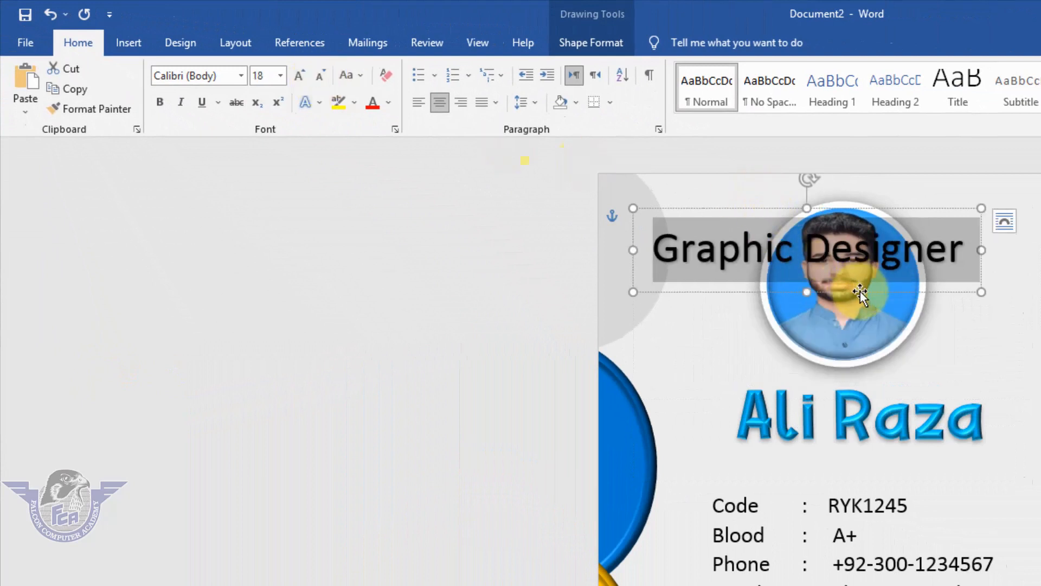
pyautogui.moveTo(860, 292); pyautogui.dragTo(895, 501)
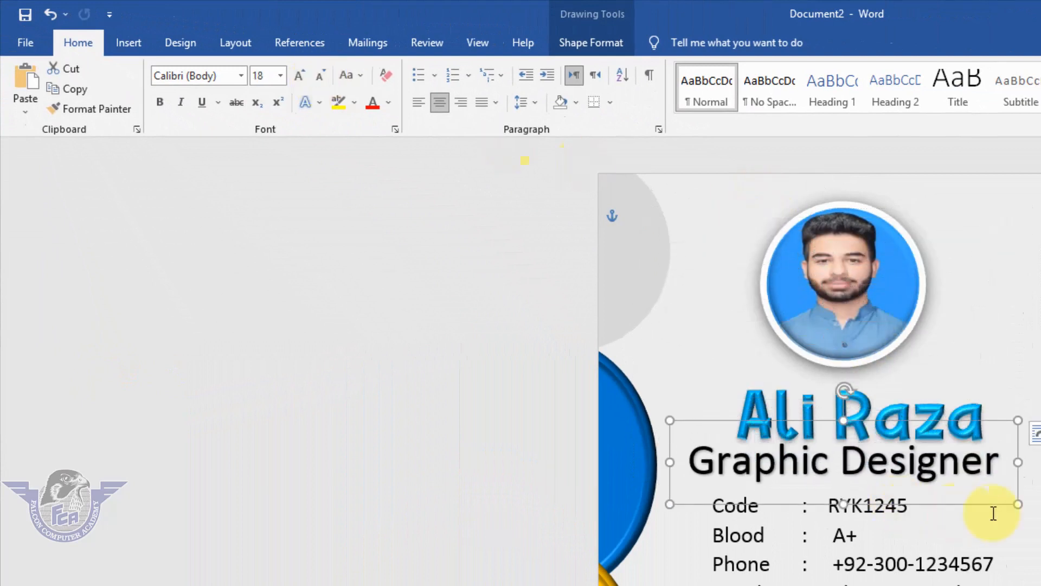
# Reduce the "Graphic Designer" WordArt to font size 14 and deselect it
pyautogui.click(320, 77)
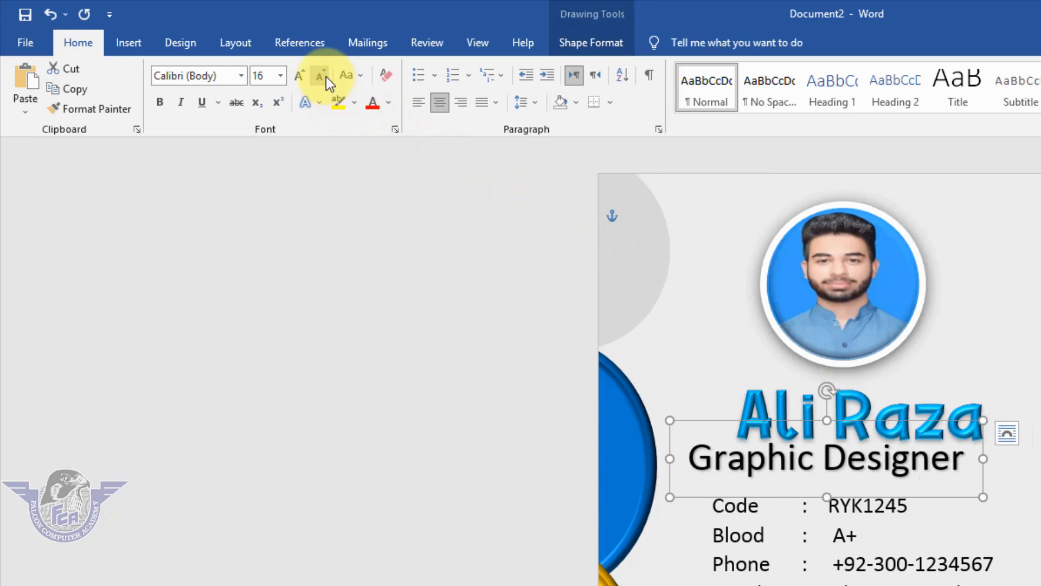
pyautogui.click(326, 77)
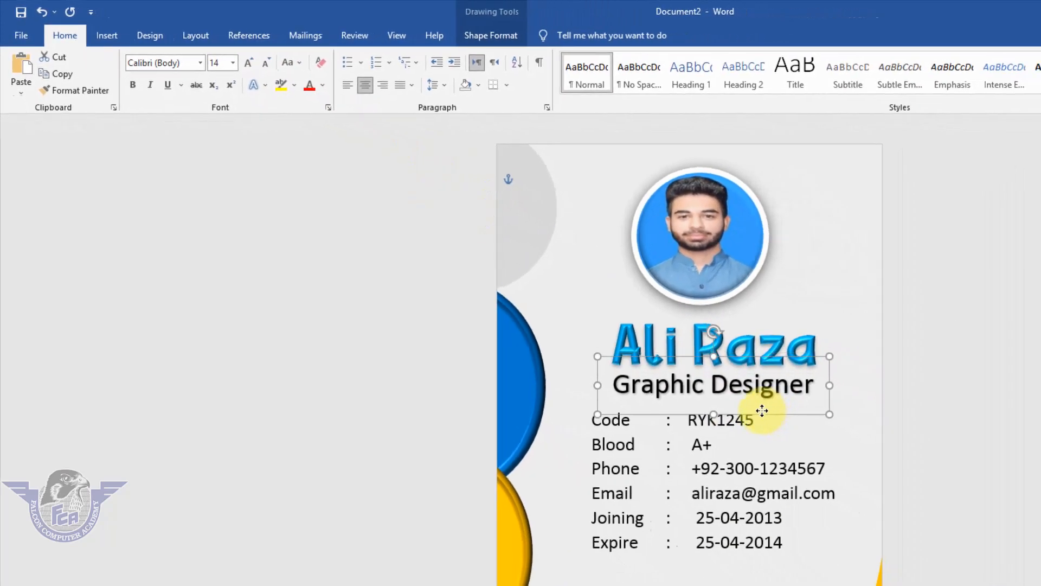
pyautogui.click(762, 411)
pyautogui.click(868, 515)
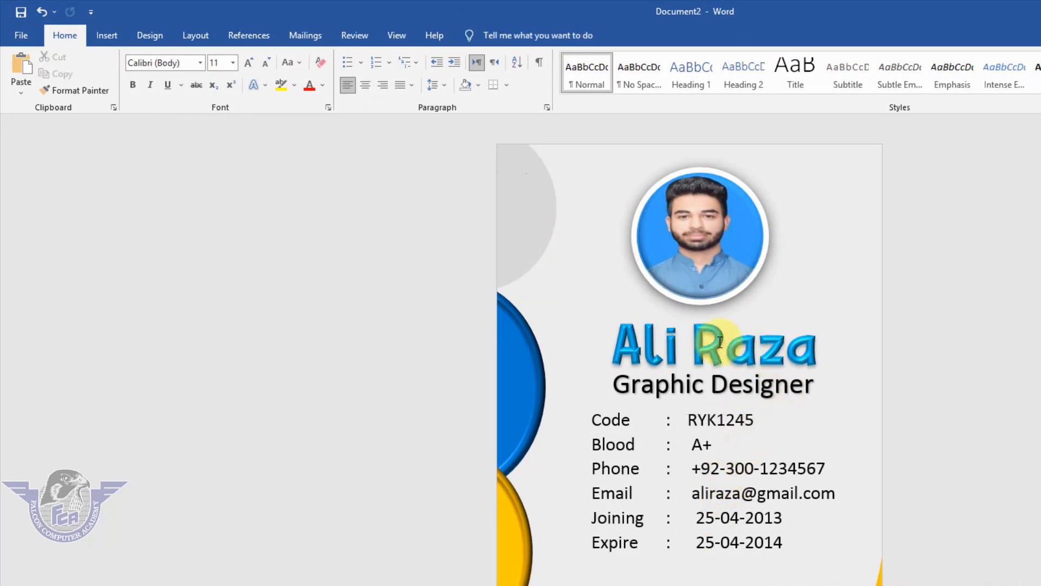
# Duplicate the cardholder's name WordArt and place the copy below the "Expire" line near the card's lower edge
pyautogui.click(719, 343)
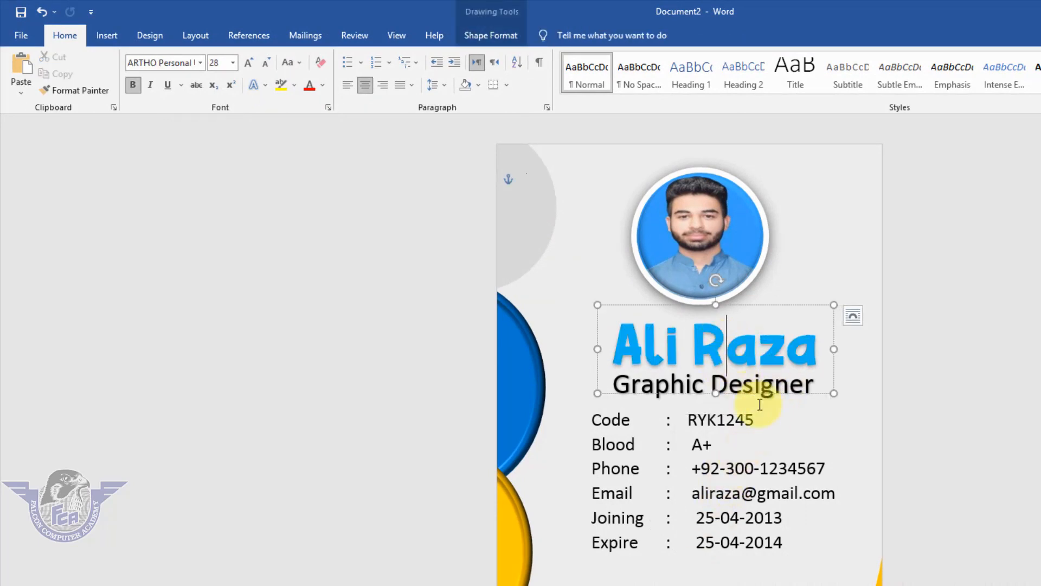
pyautogui.hotkey('ctrl', 'd')
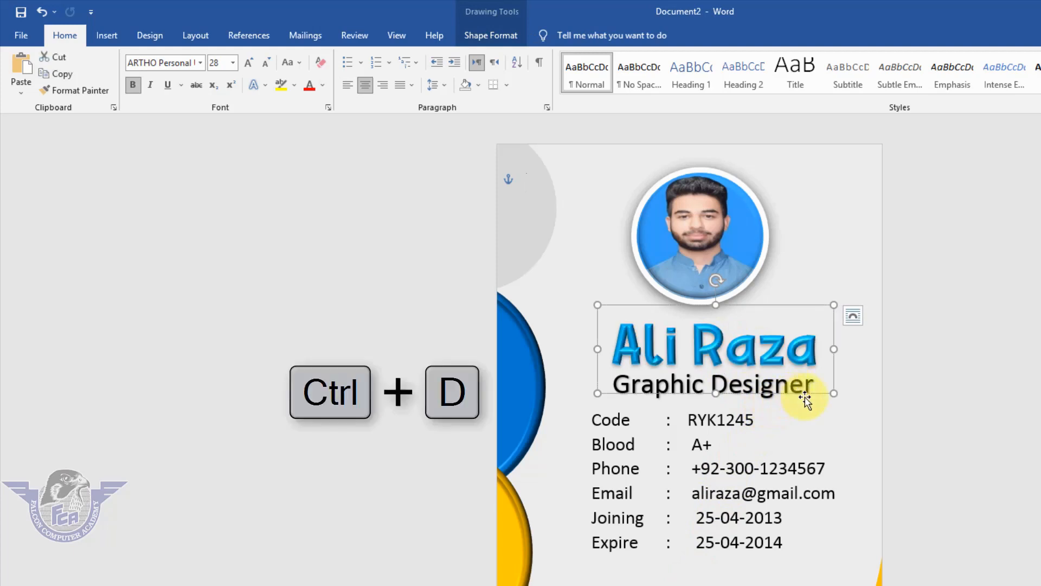
pyautogui.moveTo(803, 398); pyautogui.dragTo(762, 585)
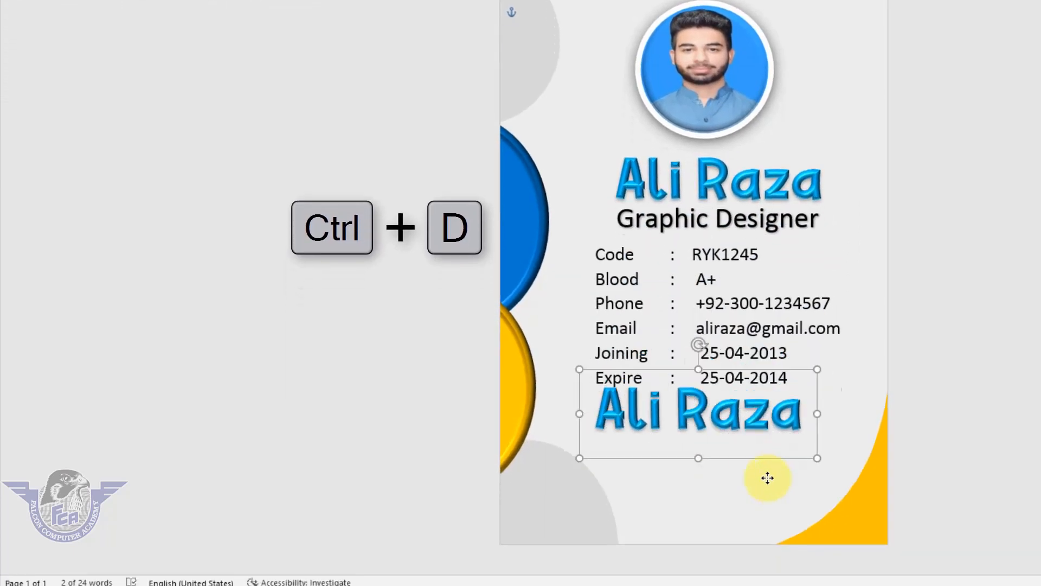
pyautogui.moveTo(767, 478); pyautogui.dragTo(770, 484)
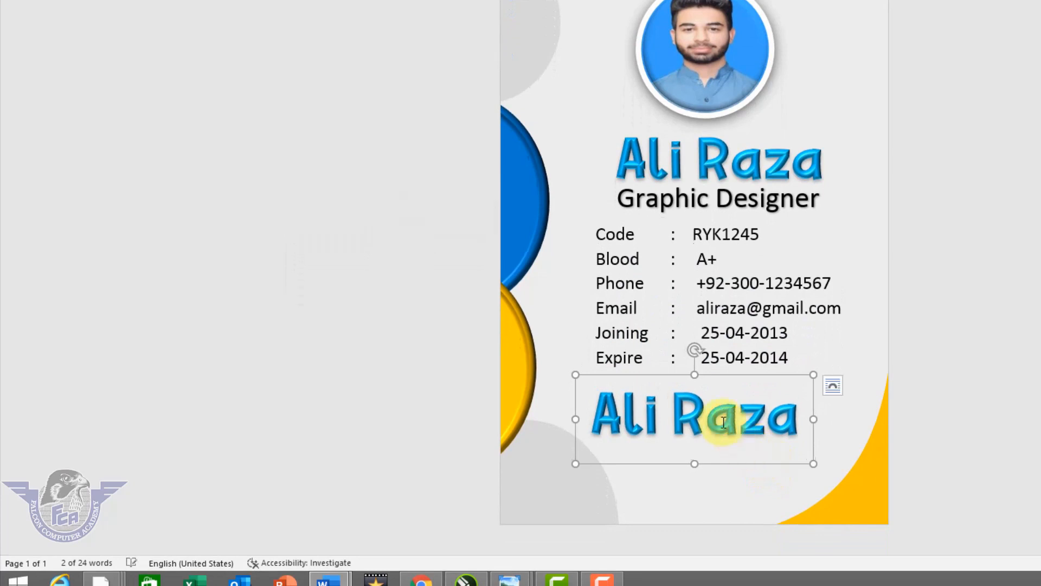
# Strip the WordArt formatting from all text in the duplicated name box by applying the Normal style
pyautogui.click(717, 418)
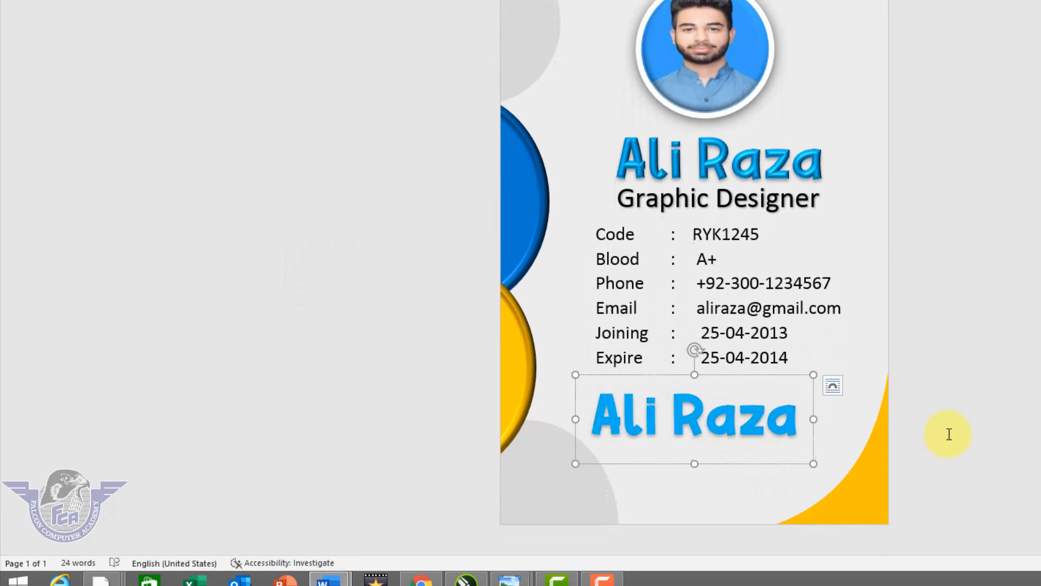
pyautogui.hotkey('ctrl', 'a')
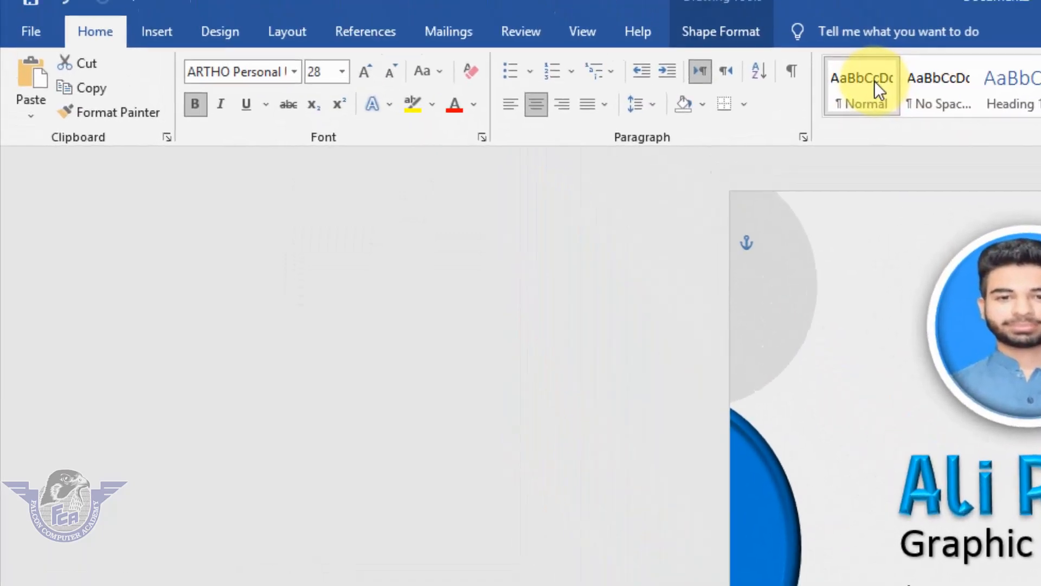
pyautogui.click(873, 84)
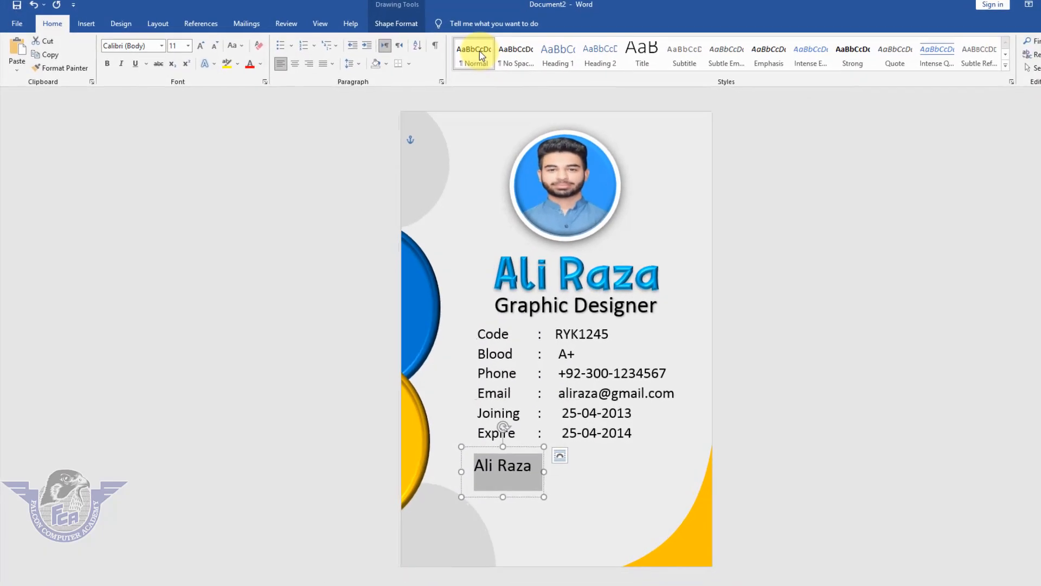
# Replace the duplicated name with "Falcon" and "Computer Academy" on two lines, and center the "Falcon" line
pyautogui.write('Falcon')
pyautogui.press('Return')
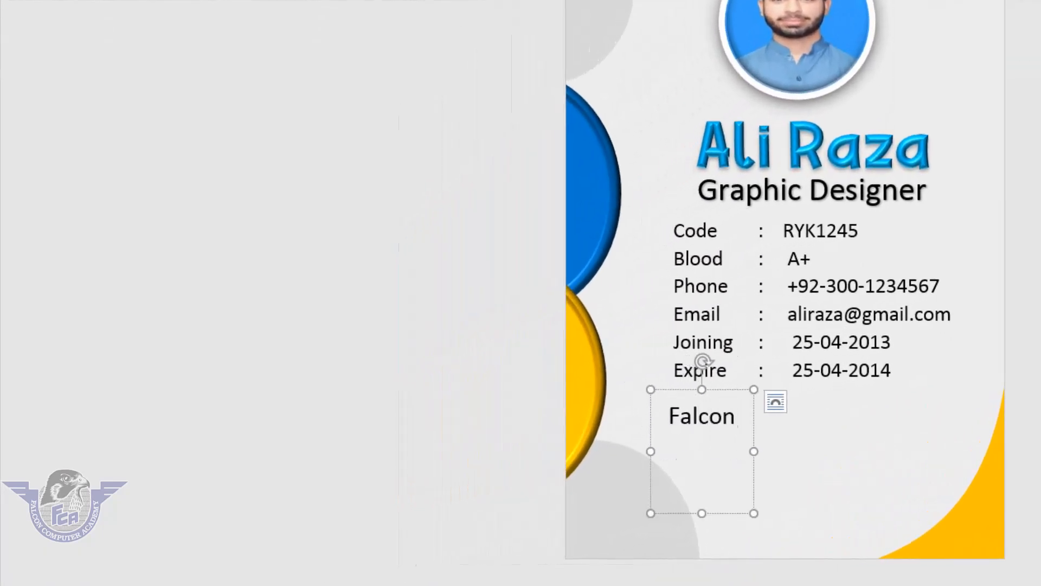
pyautogui.write('Computer Academy')
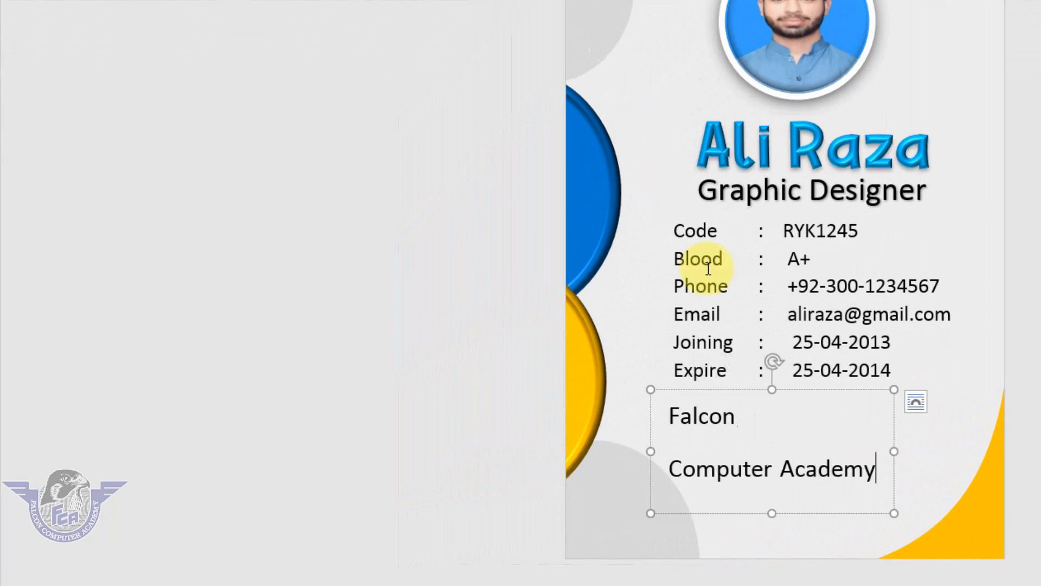
pyautogui.moveTo(751, 414); pyautogui.dragTo(659, 415)
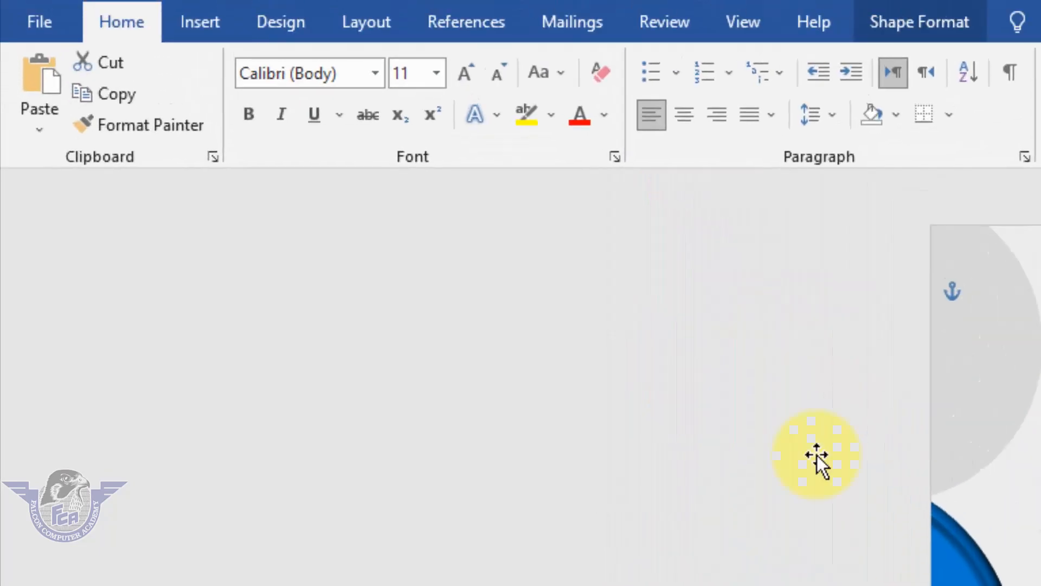
pyautogui.click(684, 113)
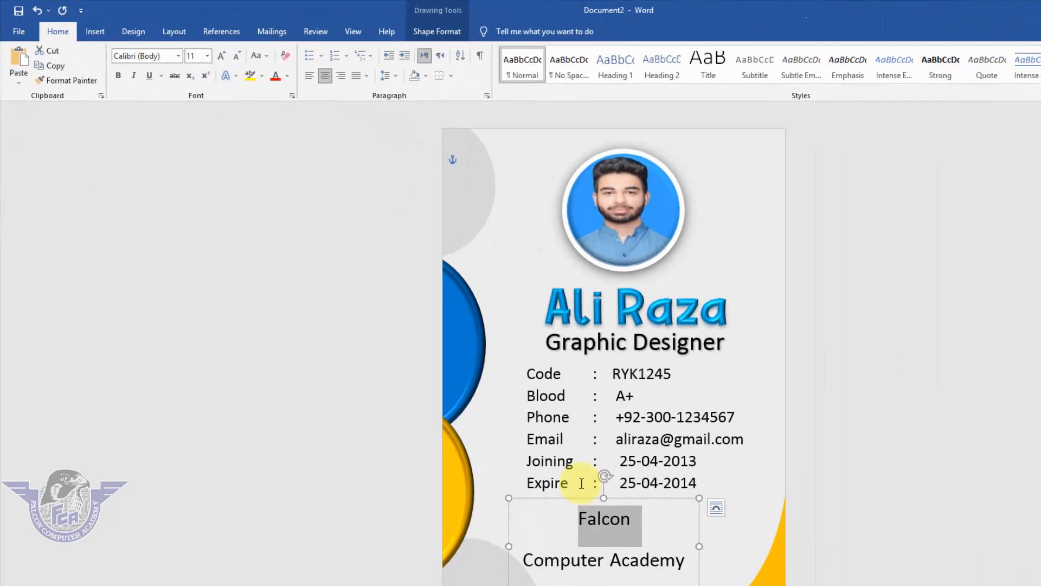
# Set the paragraph spacing after the "Falcon" line to 0 pt to tighten the two-line academy name
pyautogui.click(553, 474)
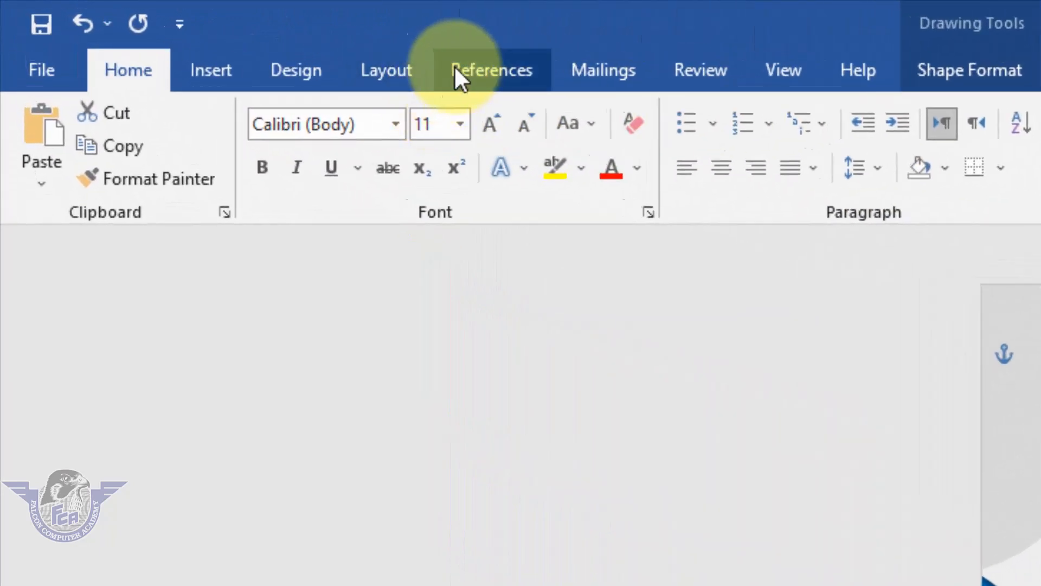
pyautogui.click(172, 31)
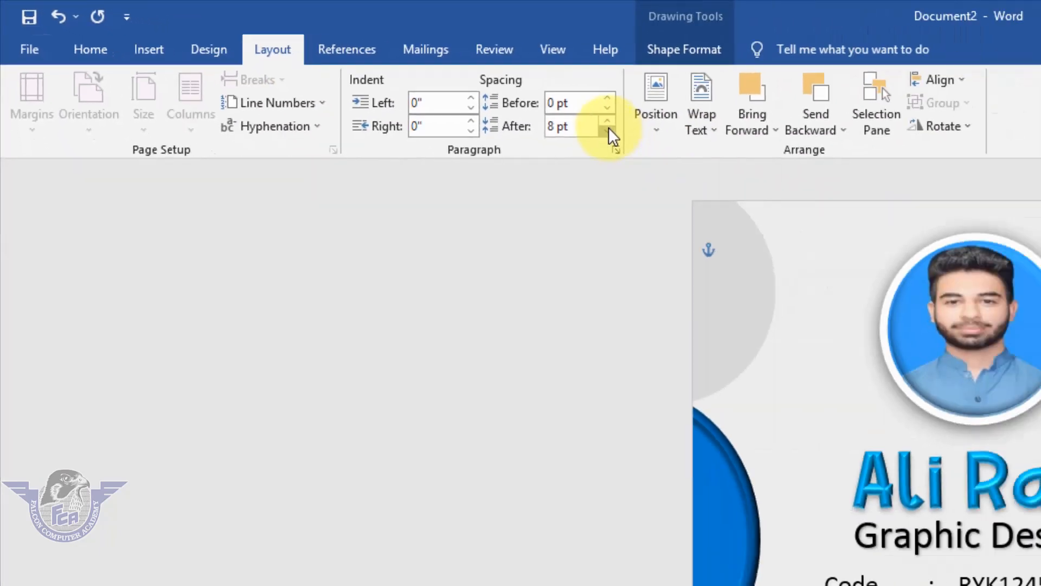
pyautogui.click(854, 185)
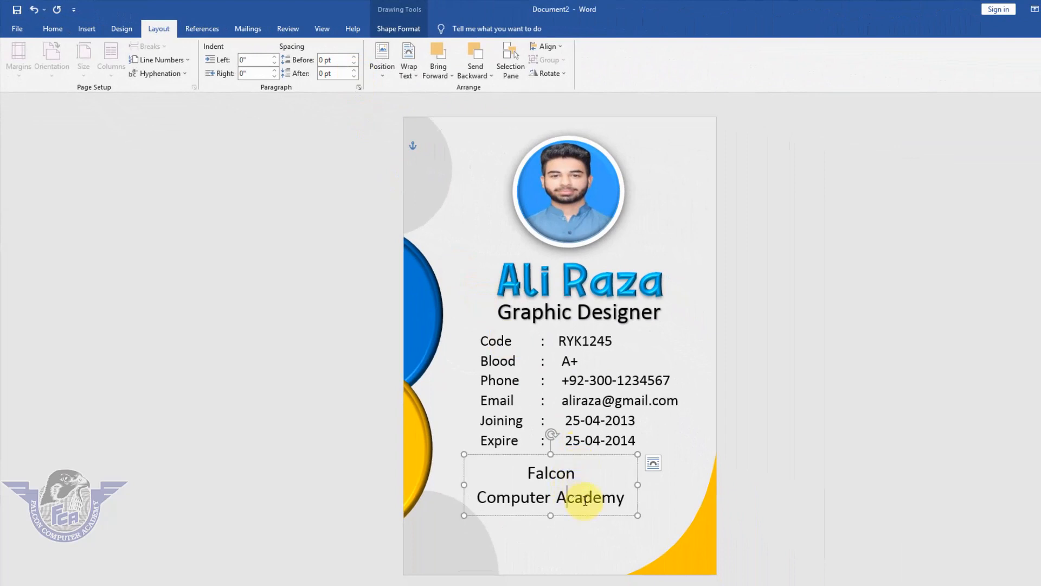
# Set all the academy name text to the ARTHO Personal Use font
pyautogui.hotkey('ctrl', 'a')
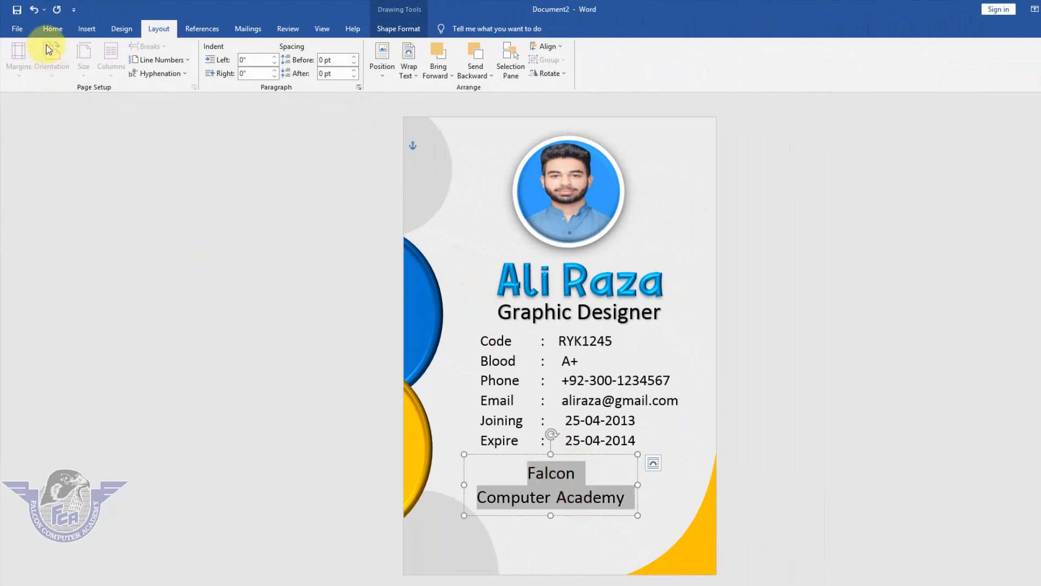
pyautogui.click(52, 28)
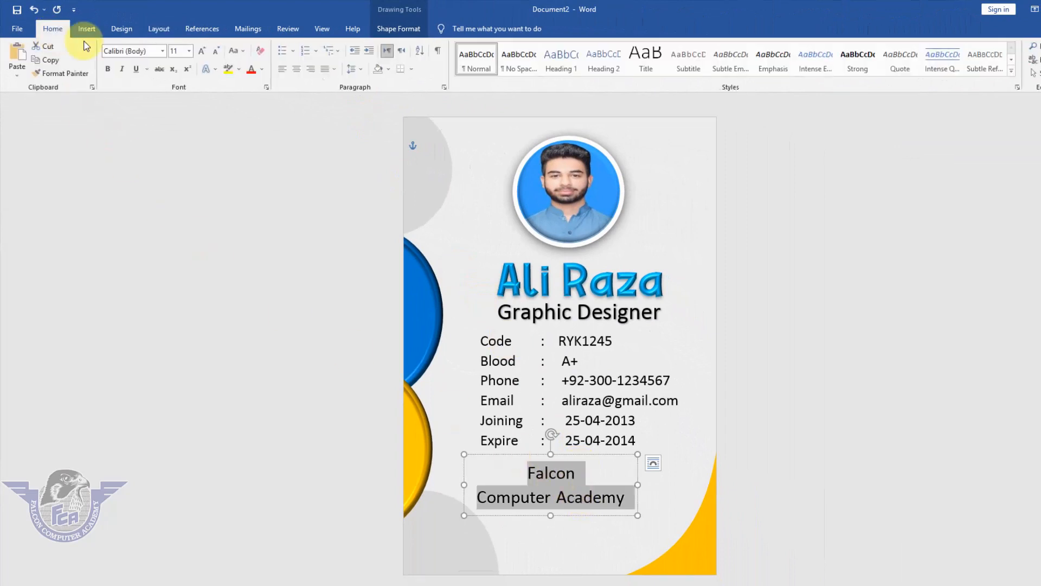
pyautogui.click(162, 51)
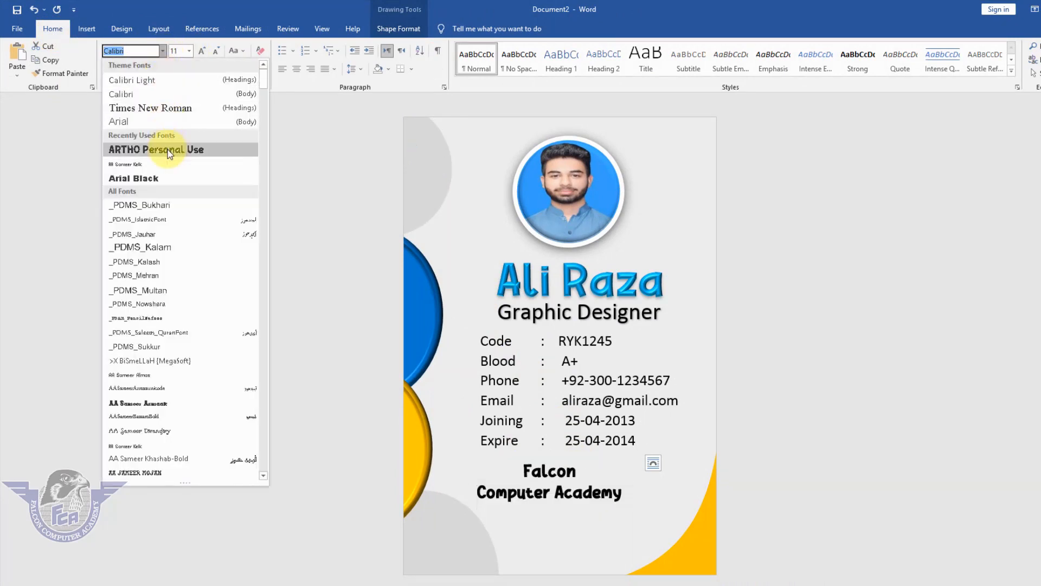
pyautogui.click(168, 150)
# Enlarge the word "Falcon" in the academy name to font size 22
pyautogui.click(585, 471)
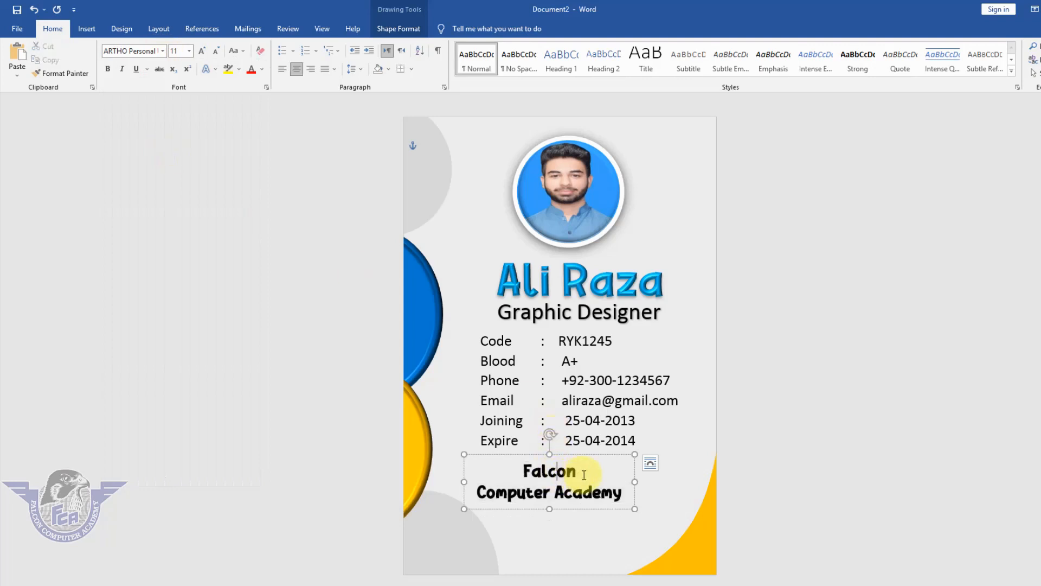
pyautogui.moveTo(585, 471); pyautogui.dragTo(517, 476)
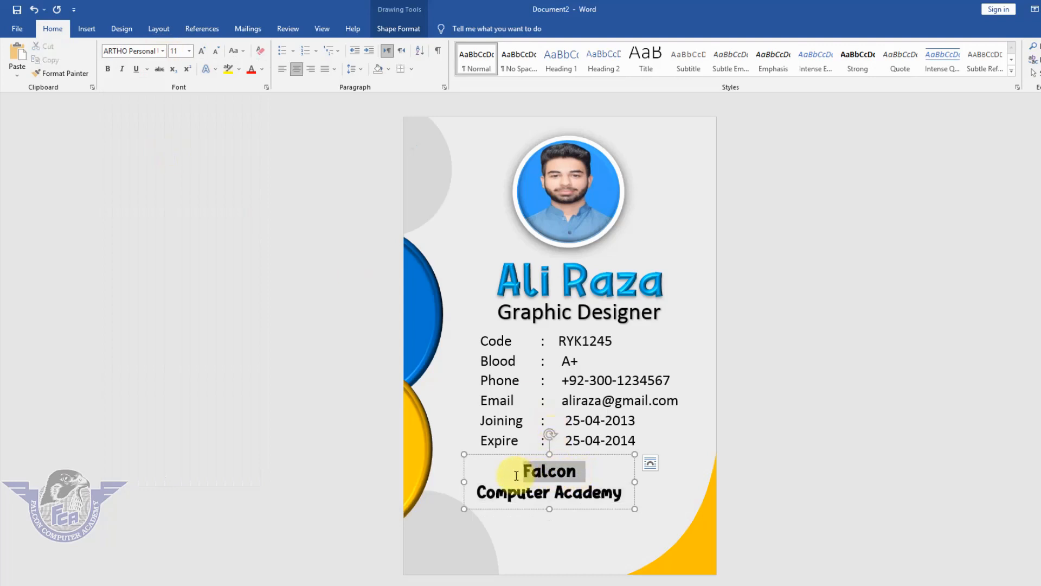
pyautogui.click(201, 52)
pyautogui.click(202, 52)
pyautogui.click(201, 52)
pyautogui.click(201, 52)
pyautogui.click(201, 52)
pyautogui.click(201, 52)
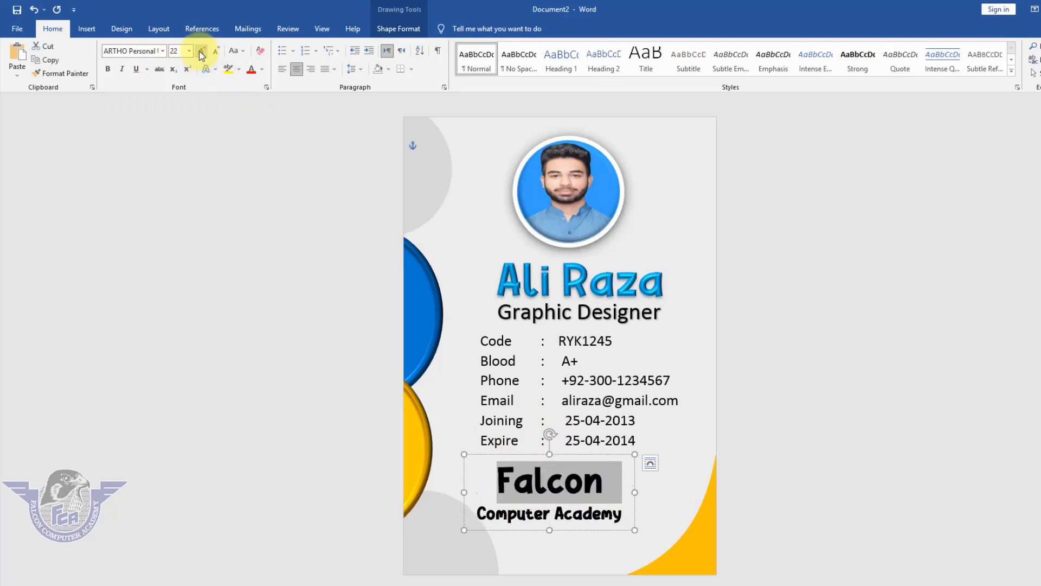
# Apply a Warp transform that curves the academy name's lower line upward at its ends, and move the box near the card's lower edge
pyautogui.click(500, 531)
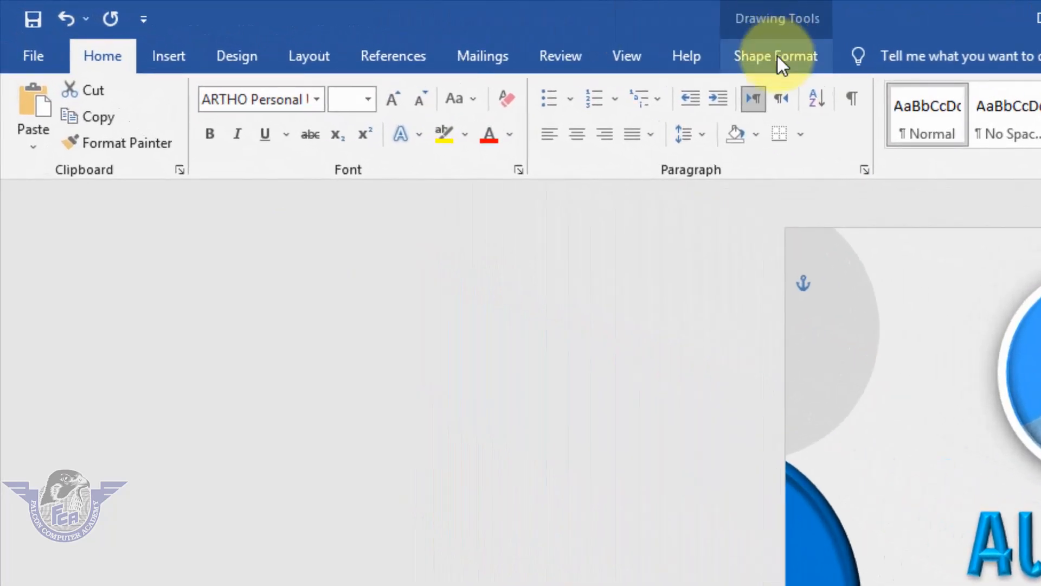
pyautogui.click(776, 57)
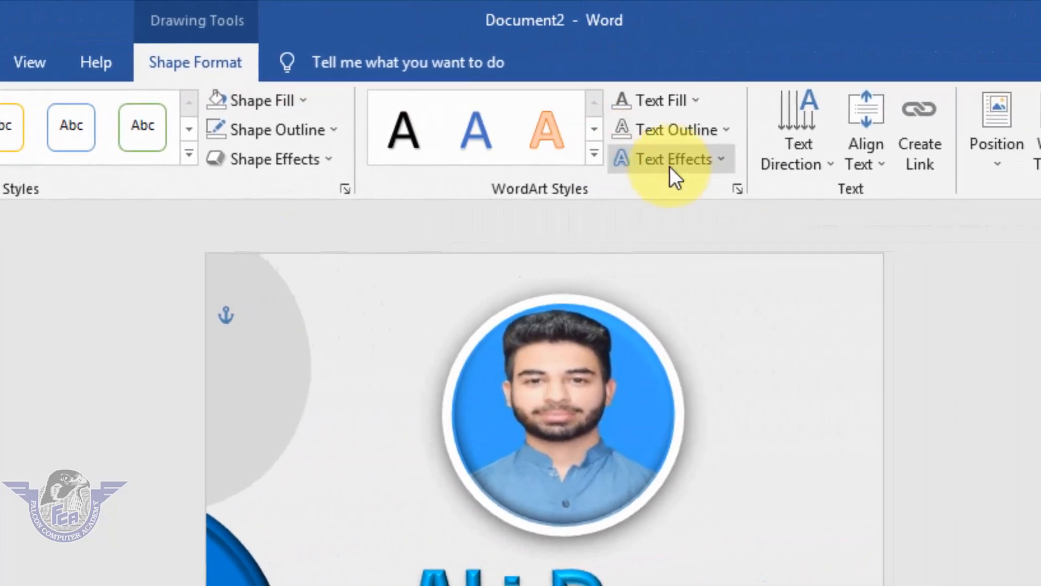
pyautogui.click(697, 166)
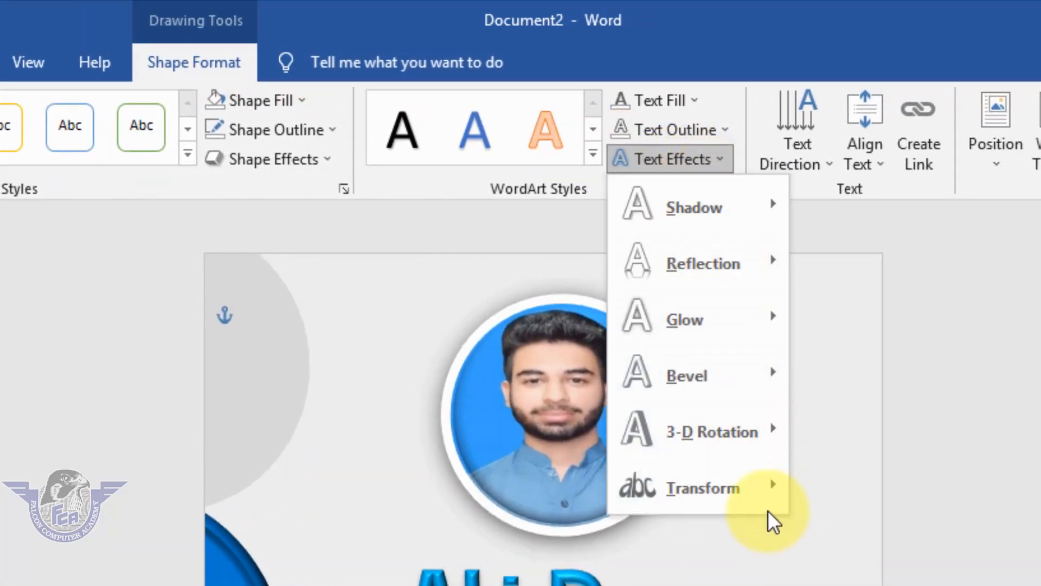
pyautogui.moveTo(760, 491)
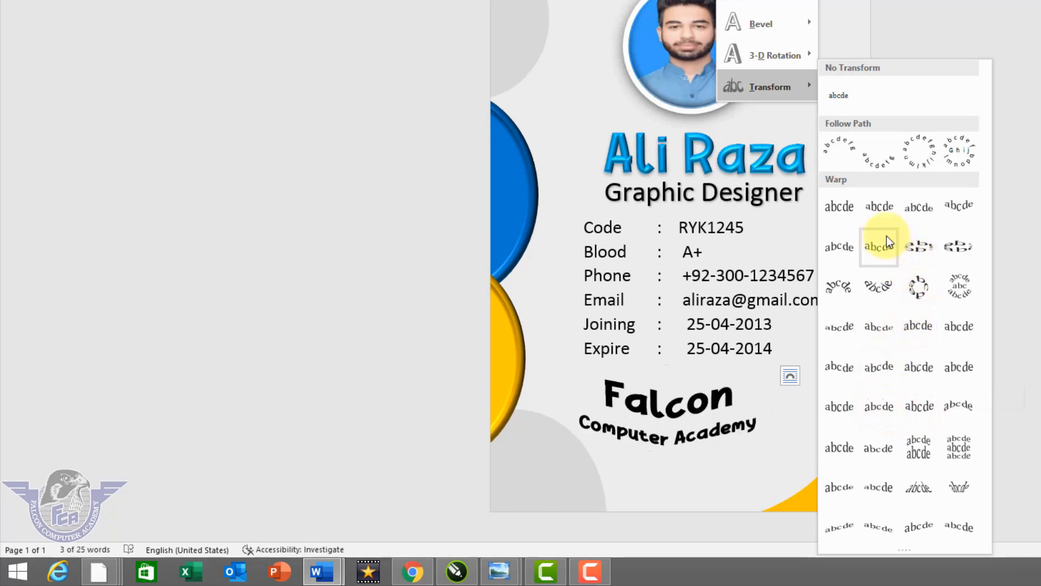
pyautogui.click(885, 207)
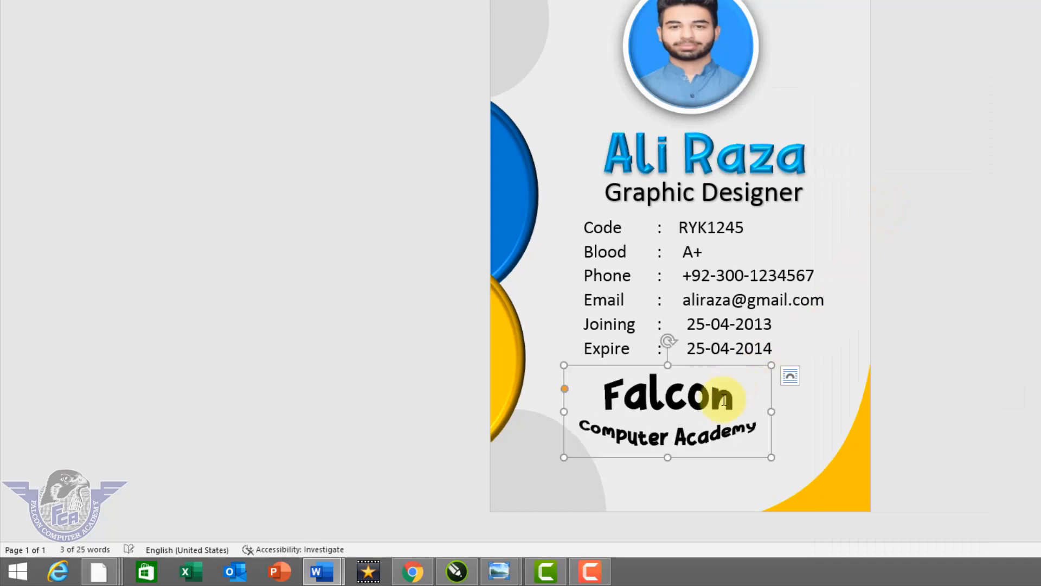
pyautogui.moveTo(708, 461); pyautogui.dragTo(739, 499)
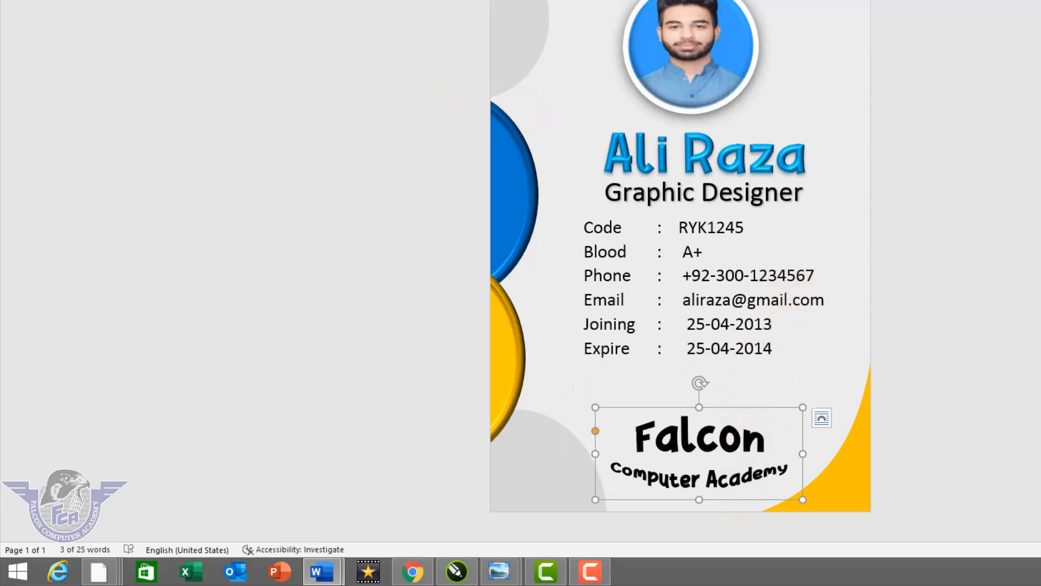
# Insert the picture "logo - Copy" from the Logos folder on the Falcon (E:) drive
pyautogui.click(74, 13)
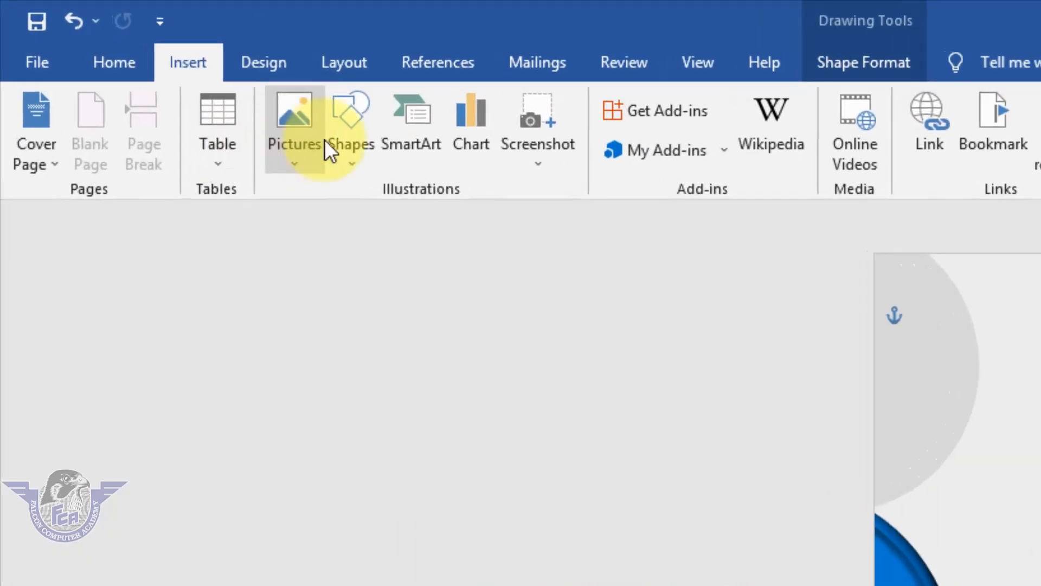
pyautogui.click(295, 102)
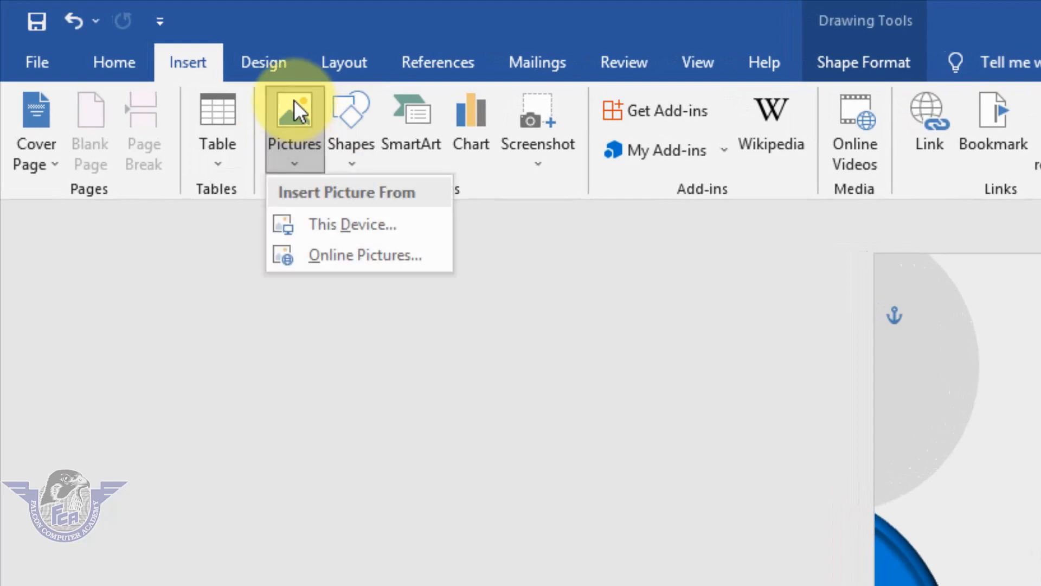
pyautogui.click(327, 225)
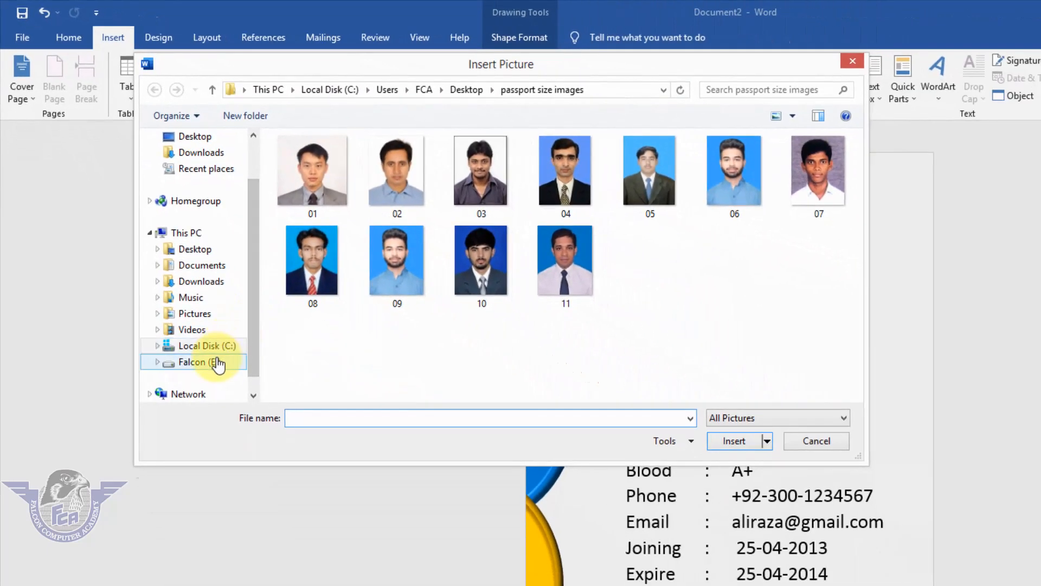
pyautogui.click(215, 362)
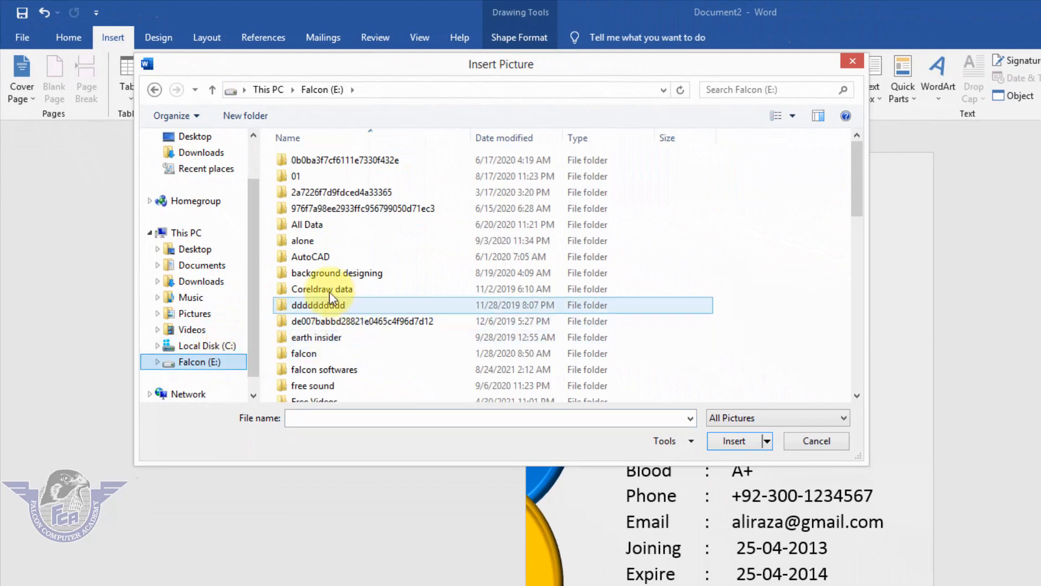
pyautogui.click(317, 306)
pyautogui.press('l')
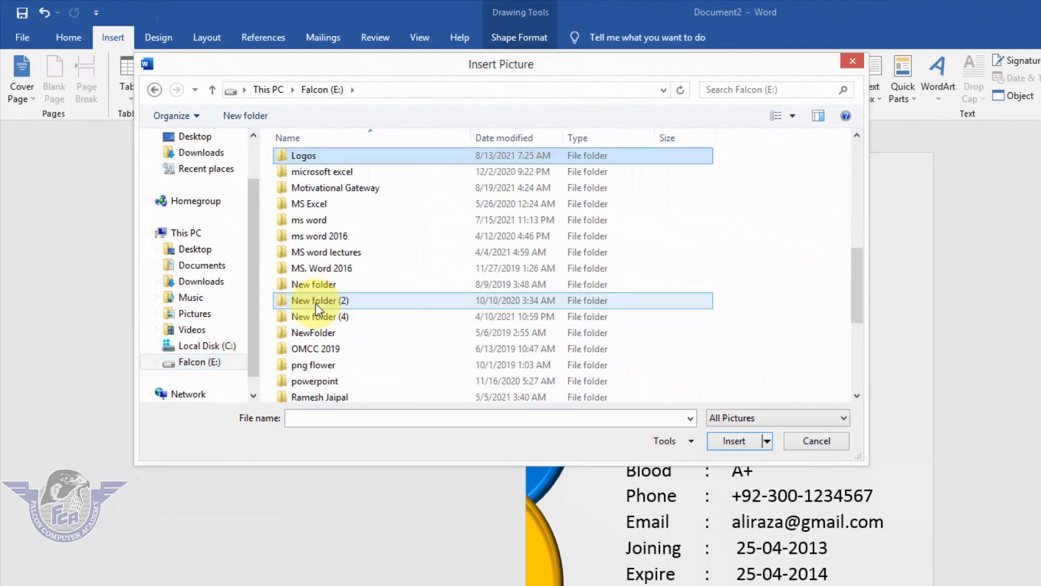
pyautogui.press('Return')
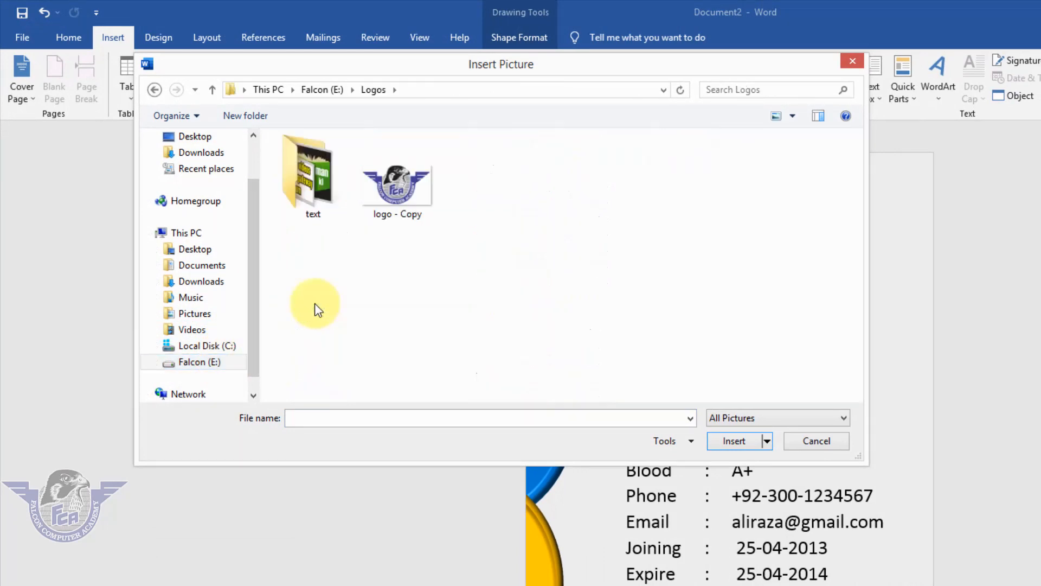
pyautogui.click(397, 187)
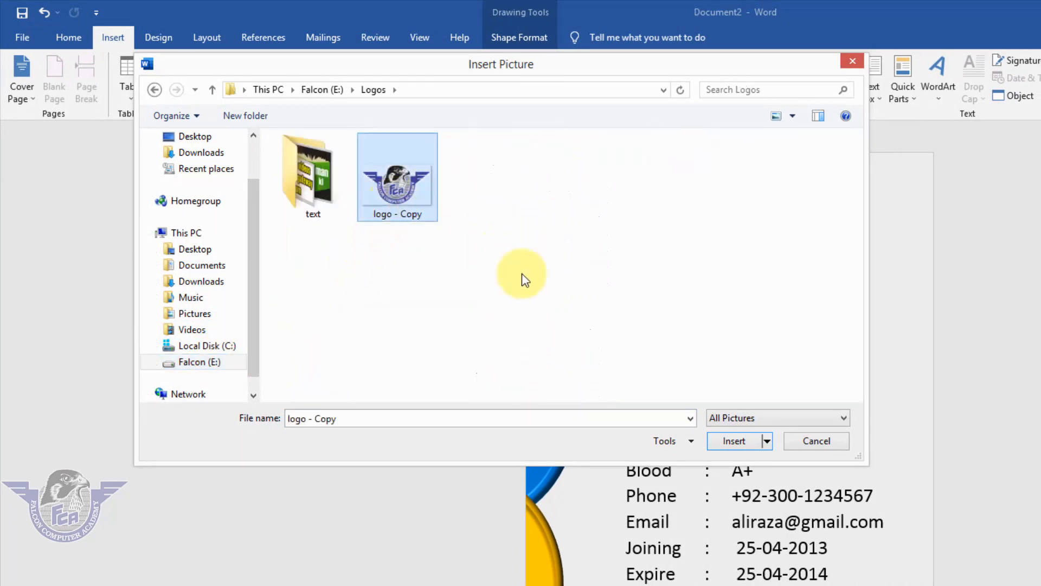
pyautogui.click(738, 441)
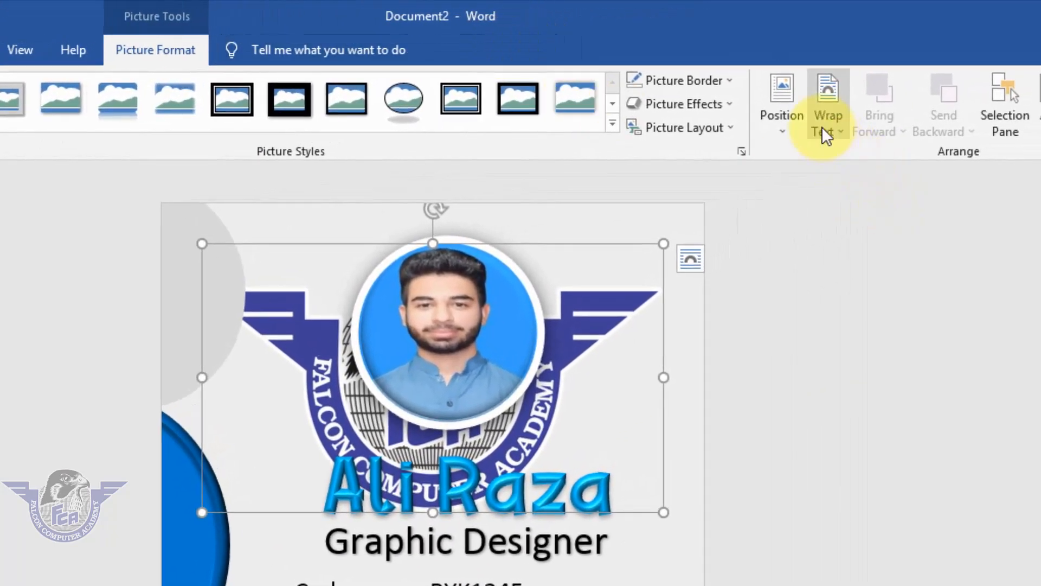
# Set the logo's text wrapping to In Front of Text and shrink it to a small emblem
pyautogui.click(823, 128)
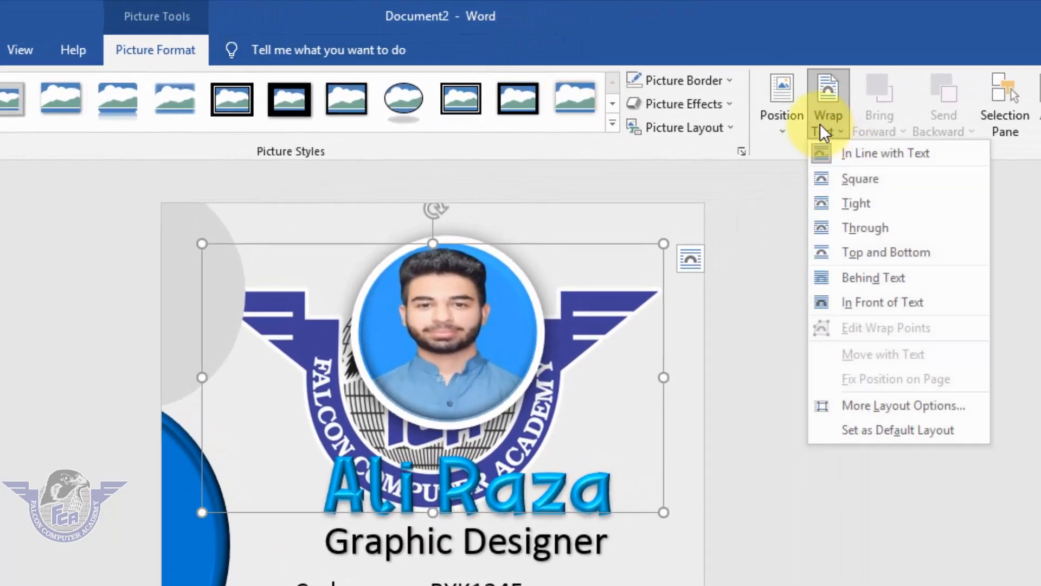
pyautogui.click(915, 313)
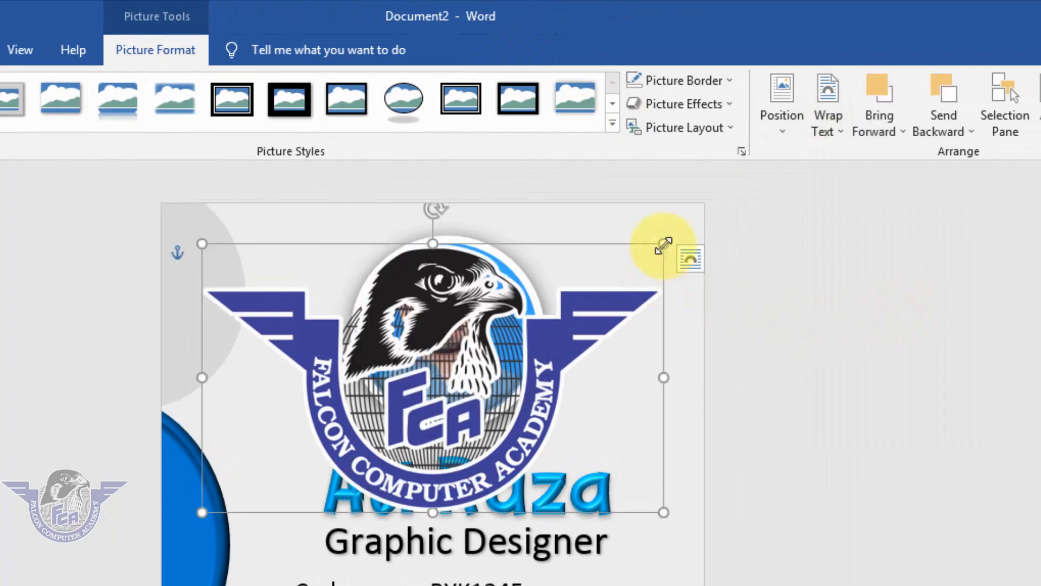
pyautogui.moveTo(664, 244); pyautogui.dragTo(333, 441)
# Center the small logo between the "Expire" line and the word "Falcon", and deselect it
pyautogui.moveTo(282, 474); pyautogui.dragTo(539, 450)
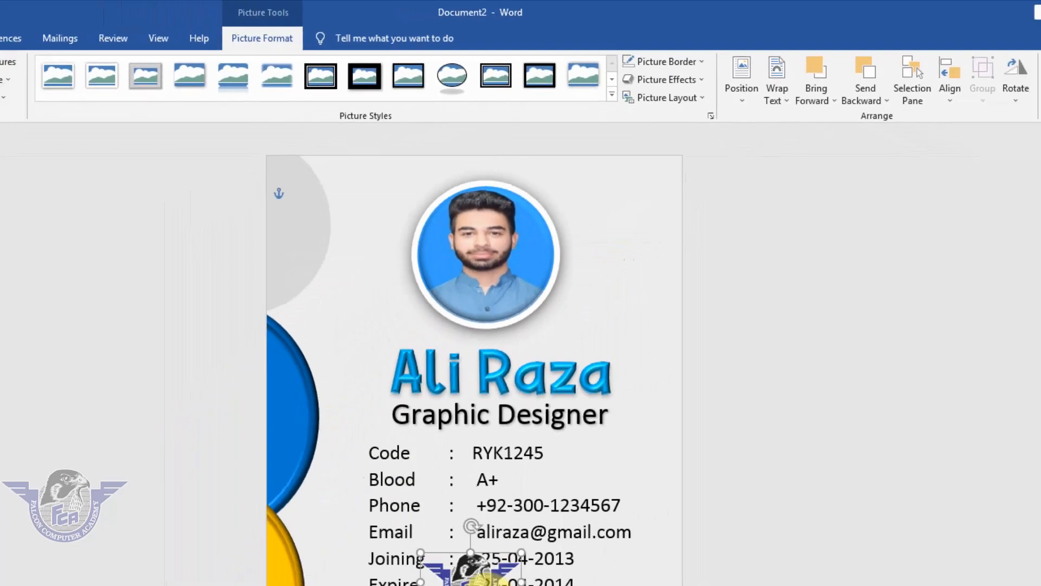
pyautogui.click(531, 477)
pyautogui.click(531, 441)
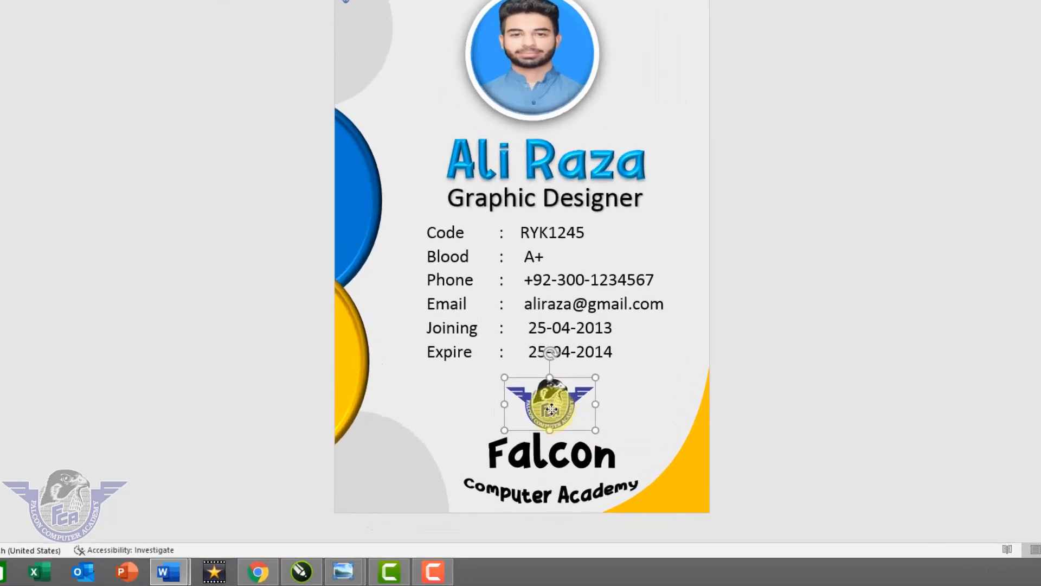
pyautogui.moveTo(552, 410); pyautogui.dragTo(559, 411)
pyautogui.moveTo(610, 270)
pyautogui.mouseDown()
pyautogui.moveTo(367, 304)
pyautogui.moveTo(317, 394)
pyautogui.moveTo(310, 386)
pyautogui.moveTo(610, 249)
pyautogui.mouseUp()
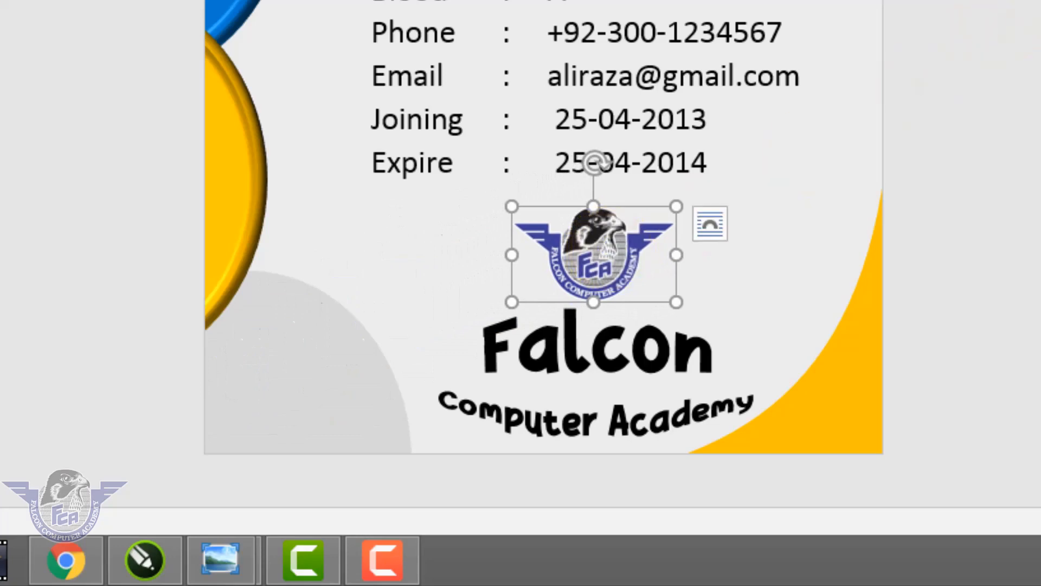
pyautogui.click(808, 178)
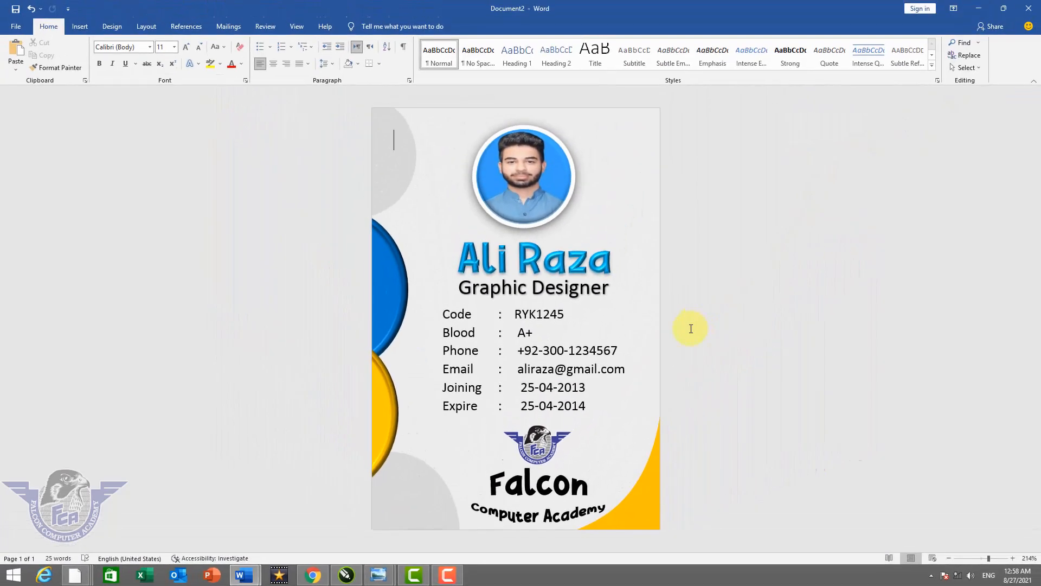
# Check the finished ID card in the print preview and return to the document
pyautogui.hotkey('ctrl', 'p')
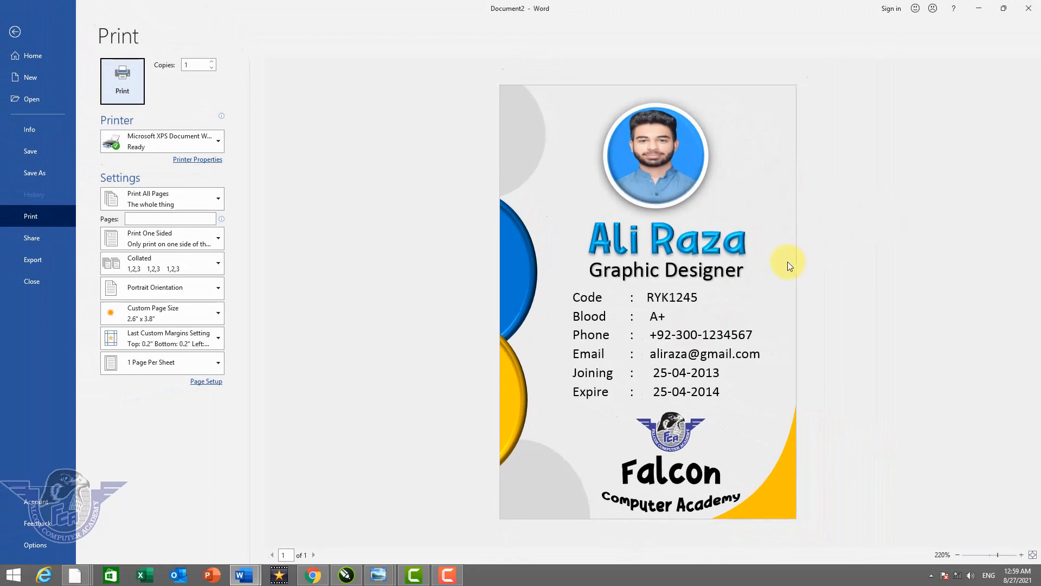
pyautogui.press('Escape')
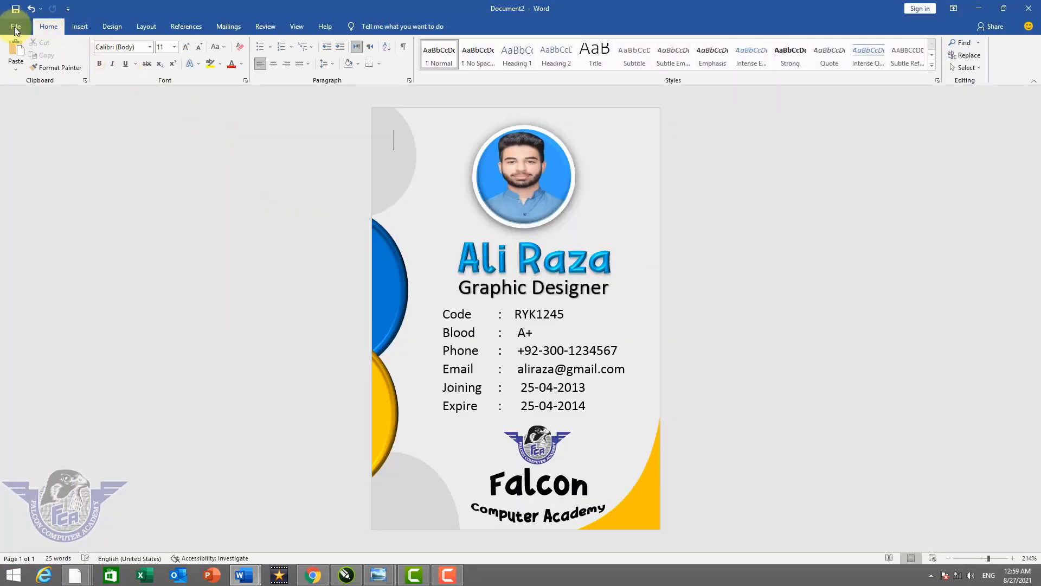
pyautogui.click(15, 30)
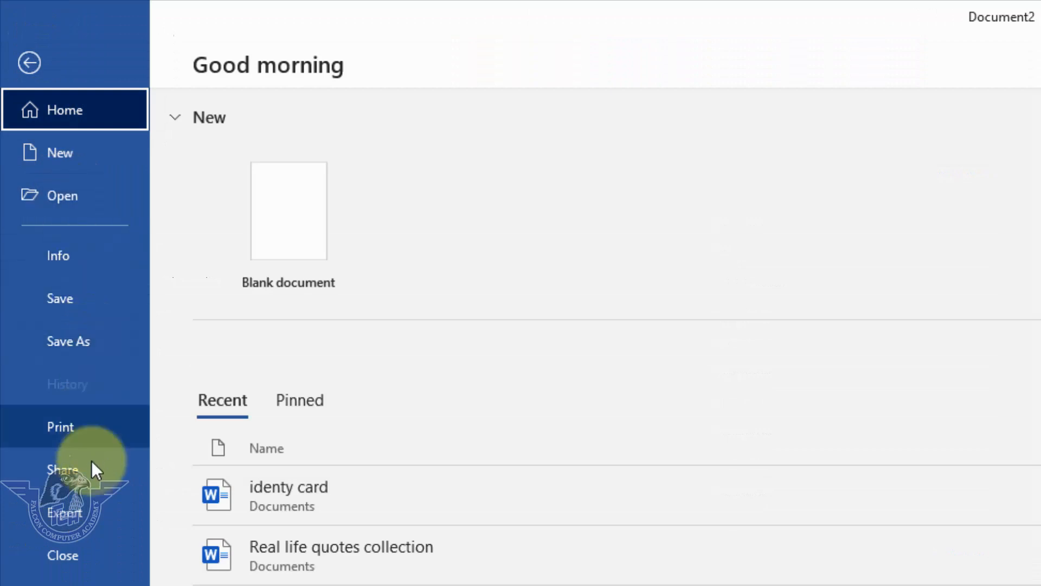
pyautogui.click(93, 509)
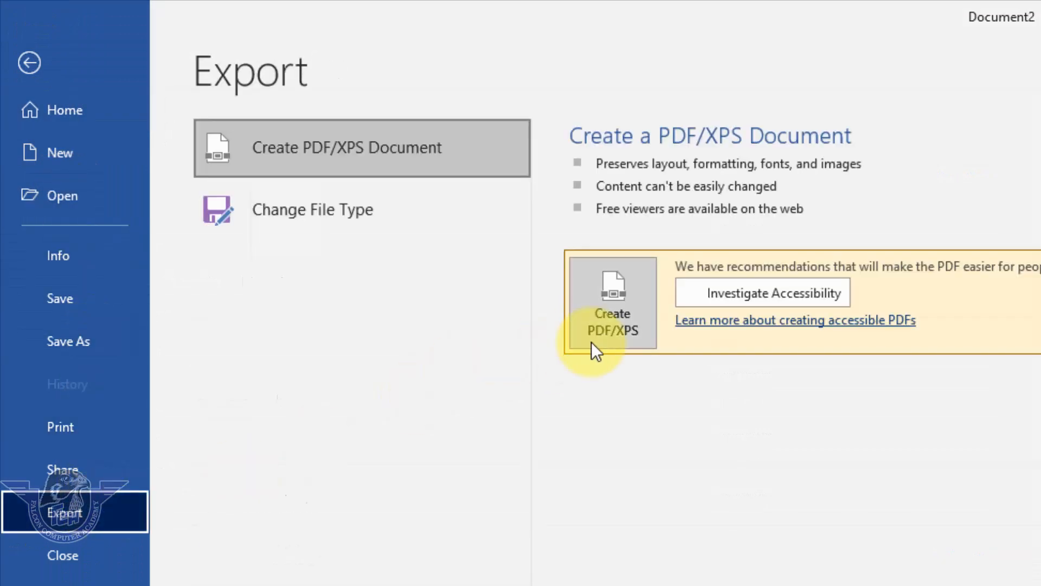
pyautogui.click(51, 338)
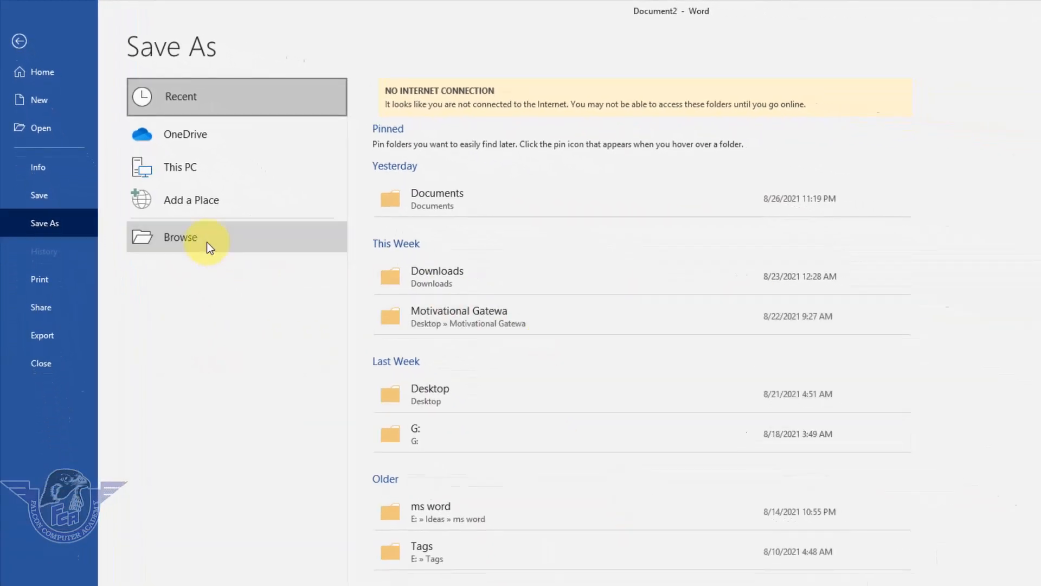
pyautogui.click(206, 242)
pyautogui.click(236, 298)
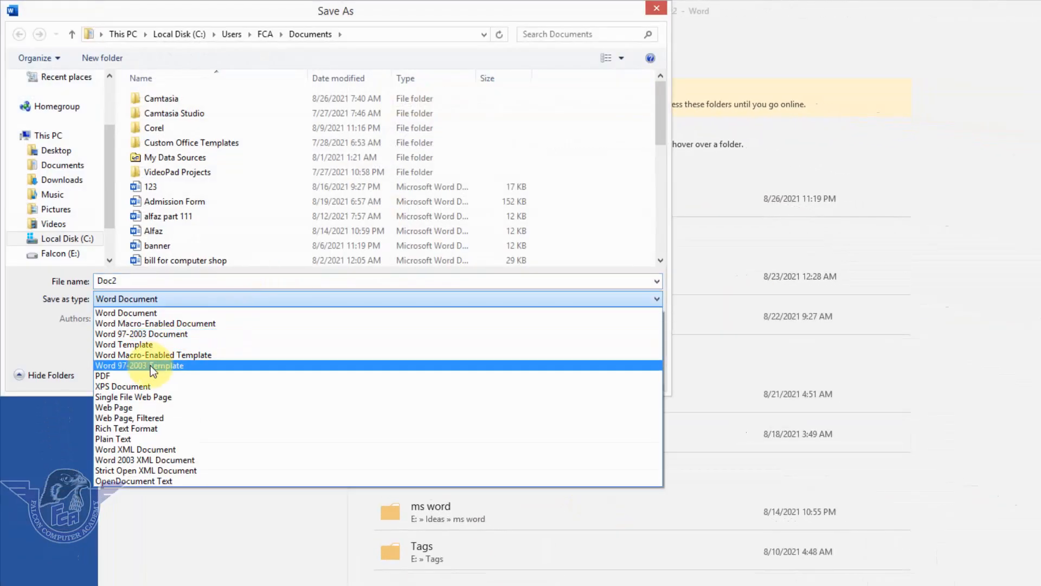
pyautogui.press('Escape')
pyautogui.press('Escape')
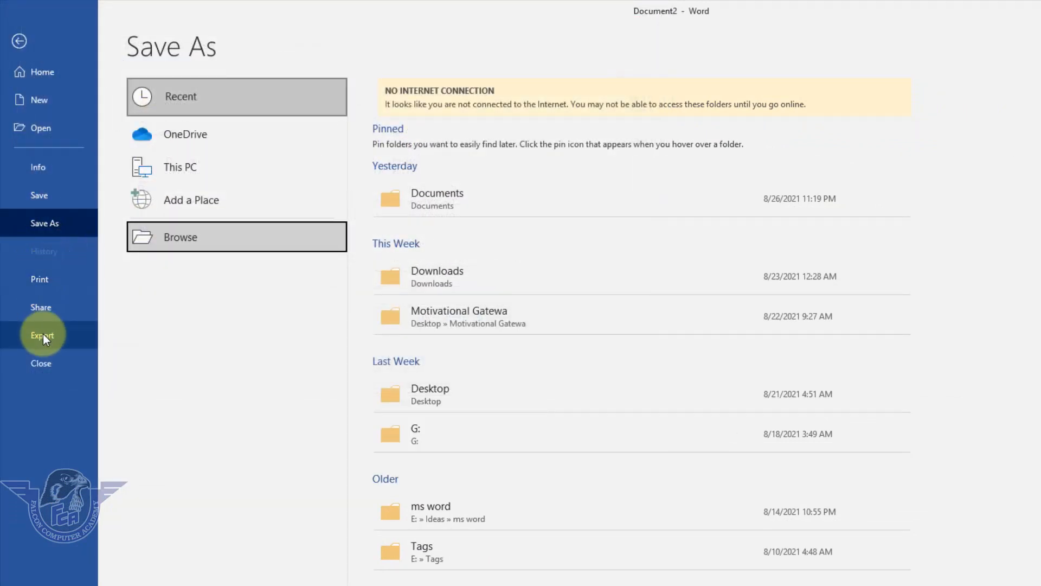
# Export the ID card as a PDF named "card 2021" to the Desktop folder
pyautogui.click(51, 336)
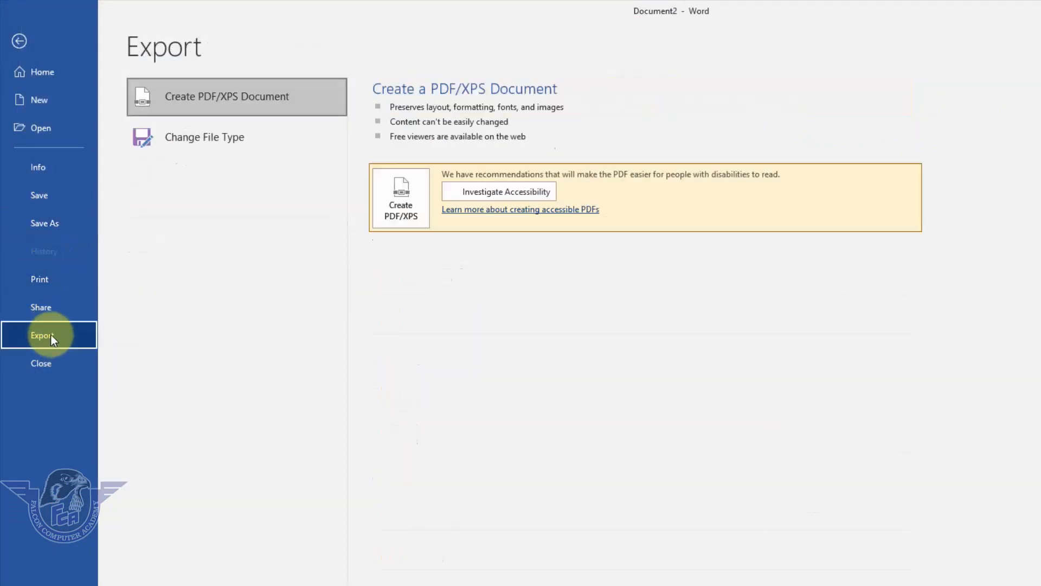
pyautogui.click(400, 212)
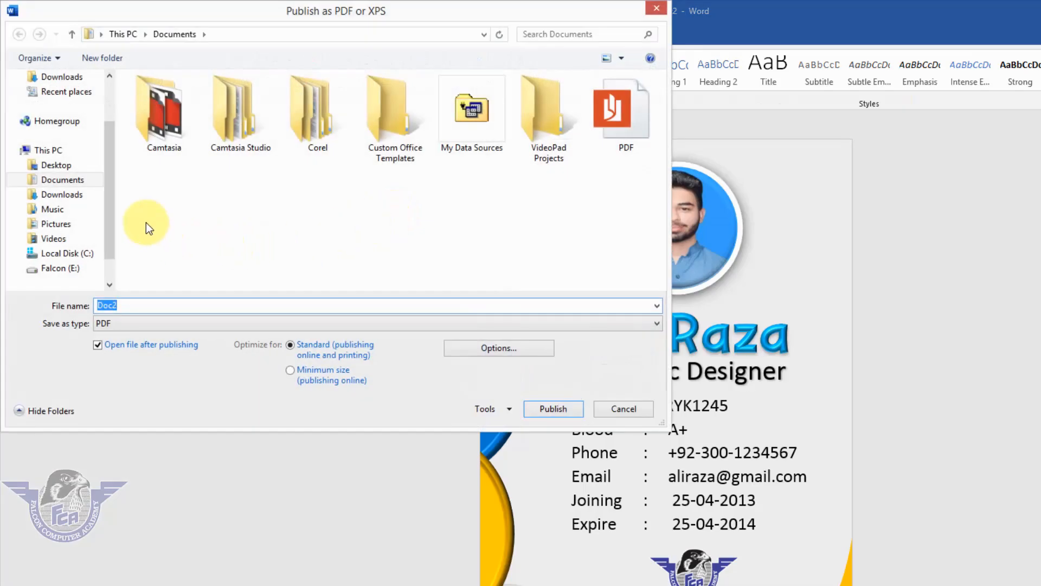
pyautogui.scroll(2, 111, 211)
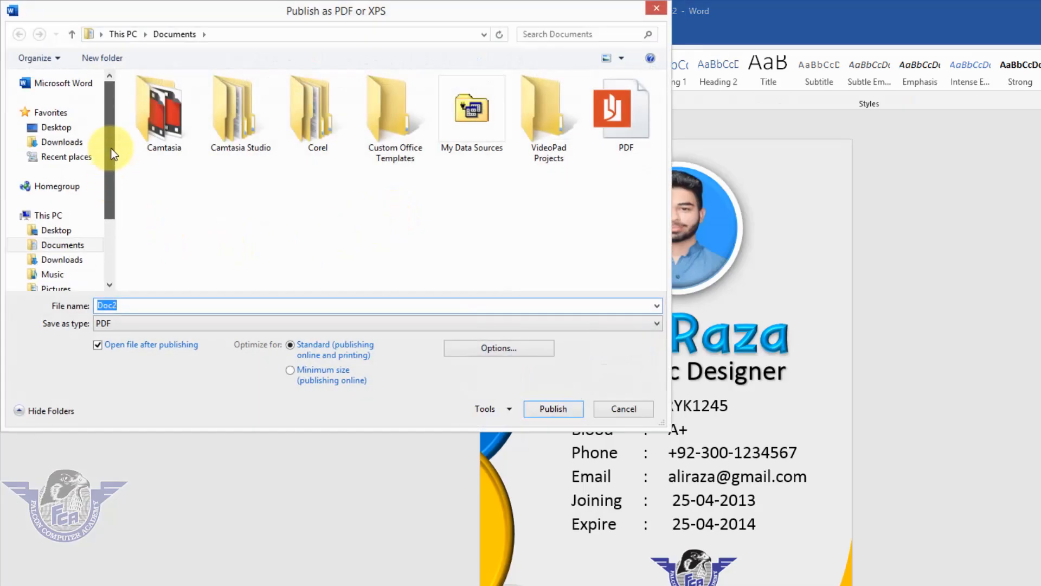
pyautogui.click(69, 130)
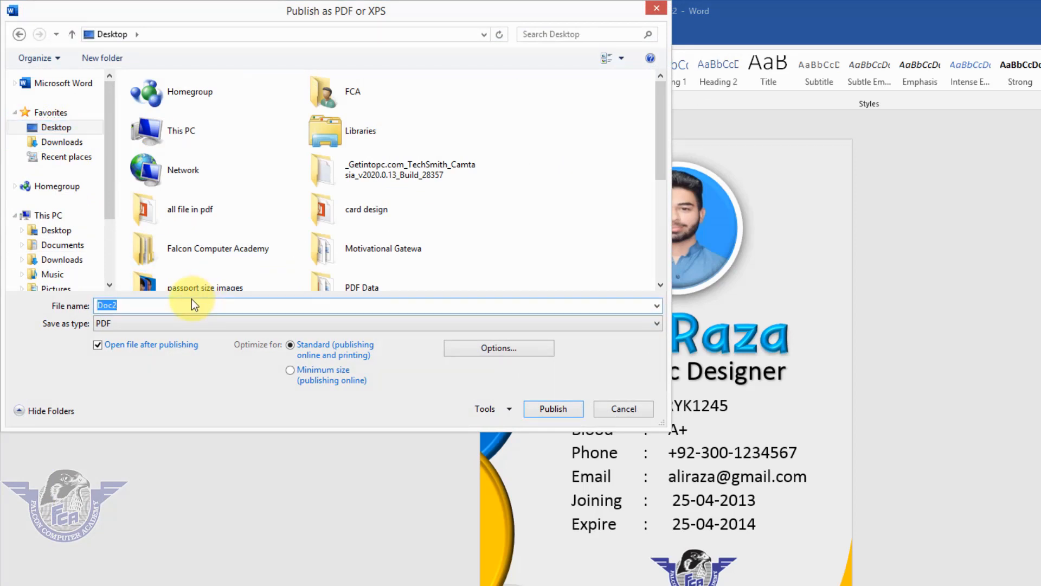
pyautogui.write('car')
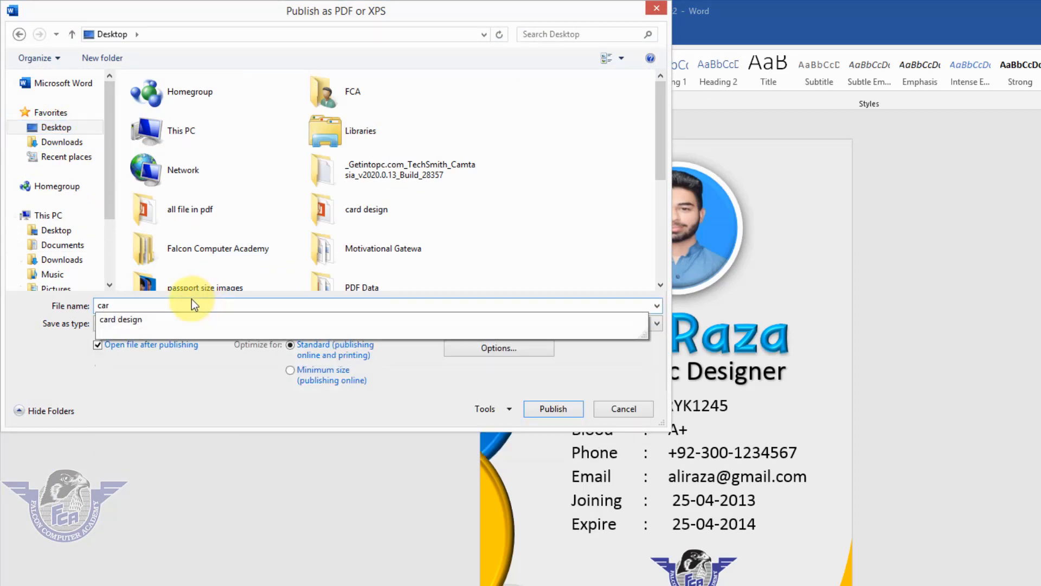
pyautogui.write('d 2021')
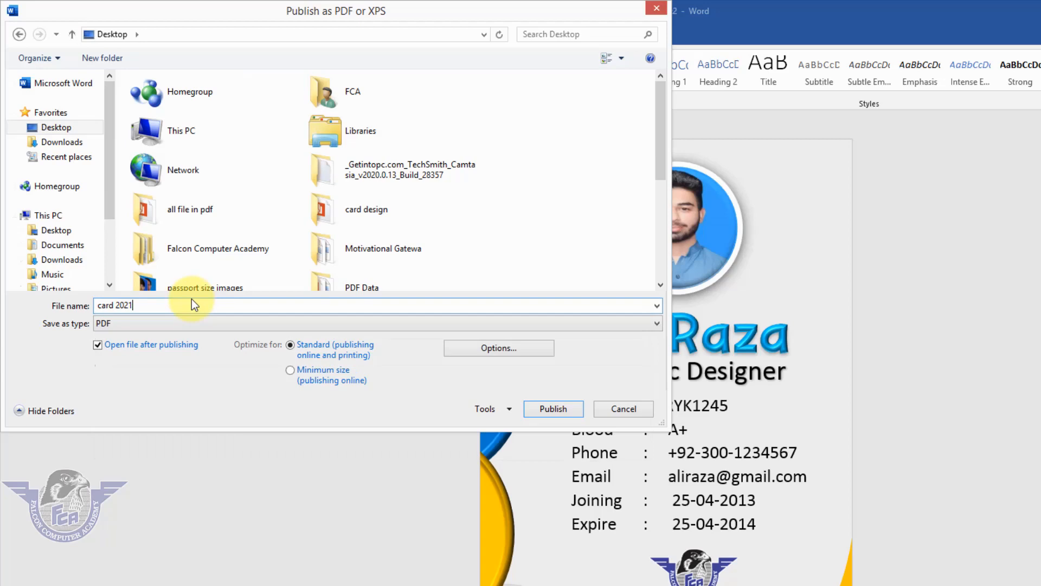
pyautogui.click(563, 408)
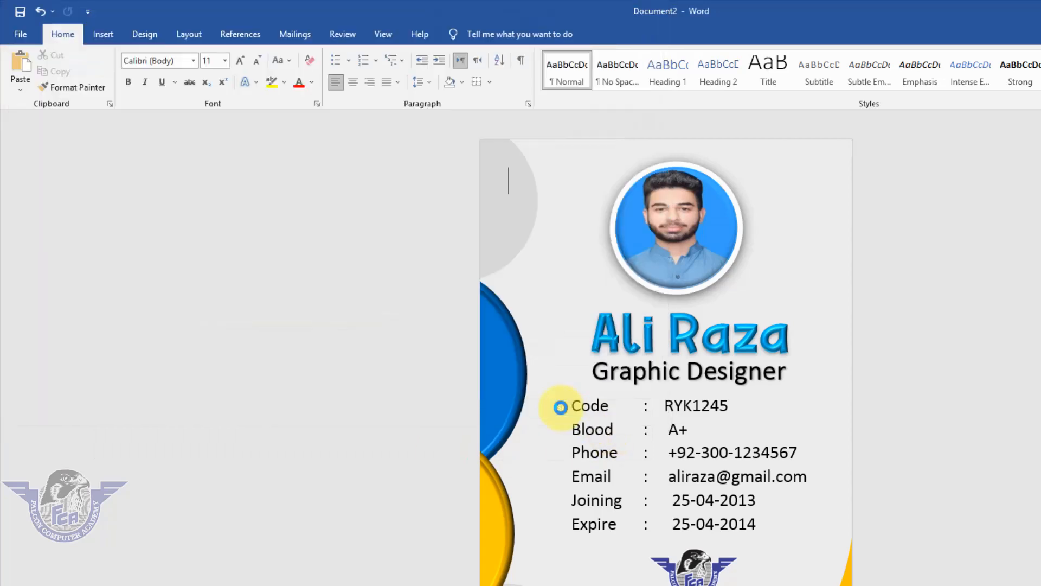